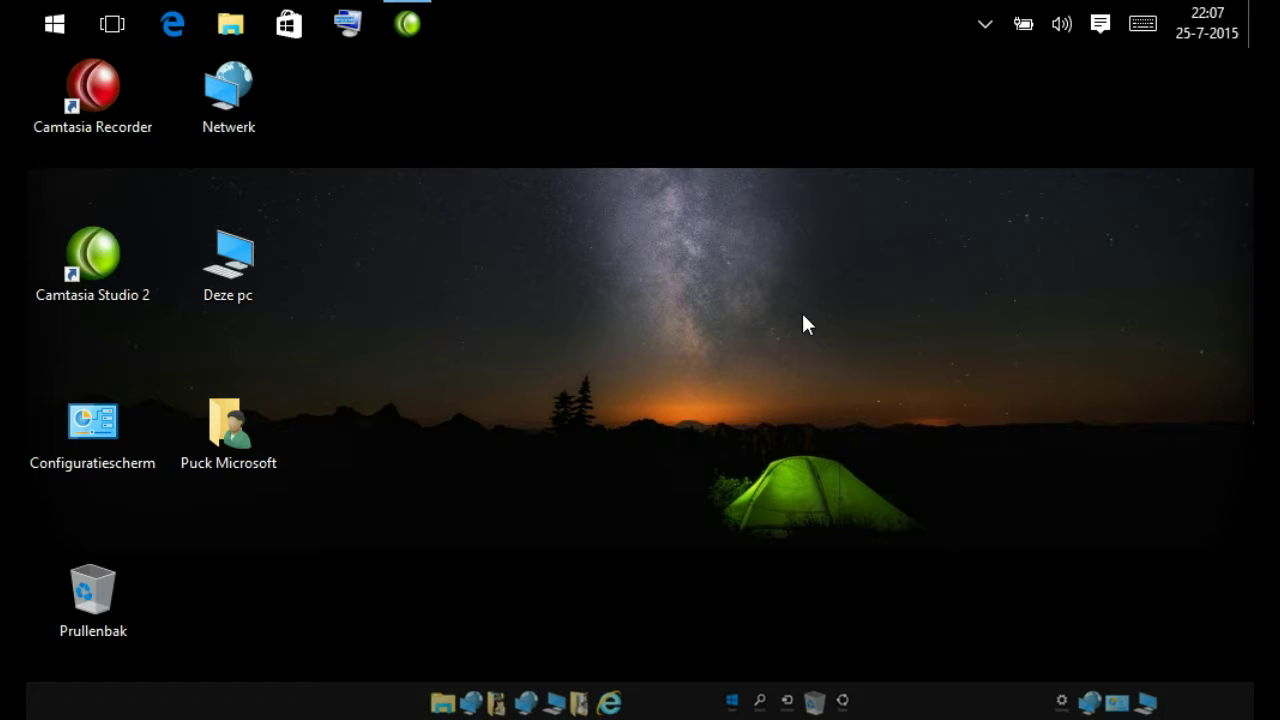
# Open Opdrachtprompt and bring up the on-screen touch keyboard.
pyautogui.click(57, 22)
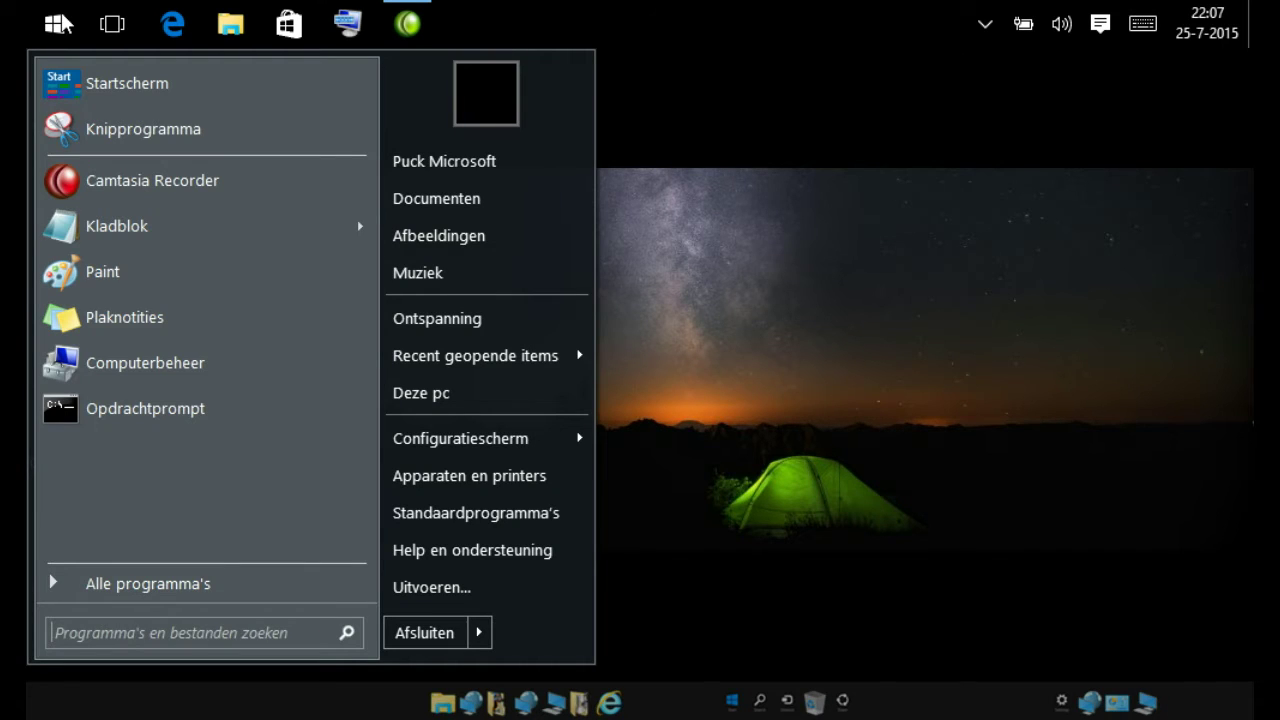
pyautogui.click(177, 410)
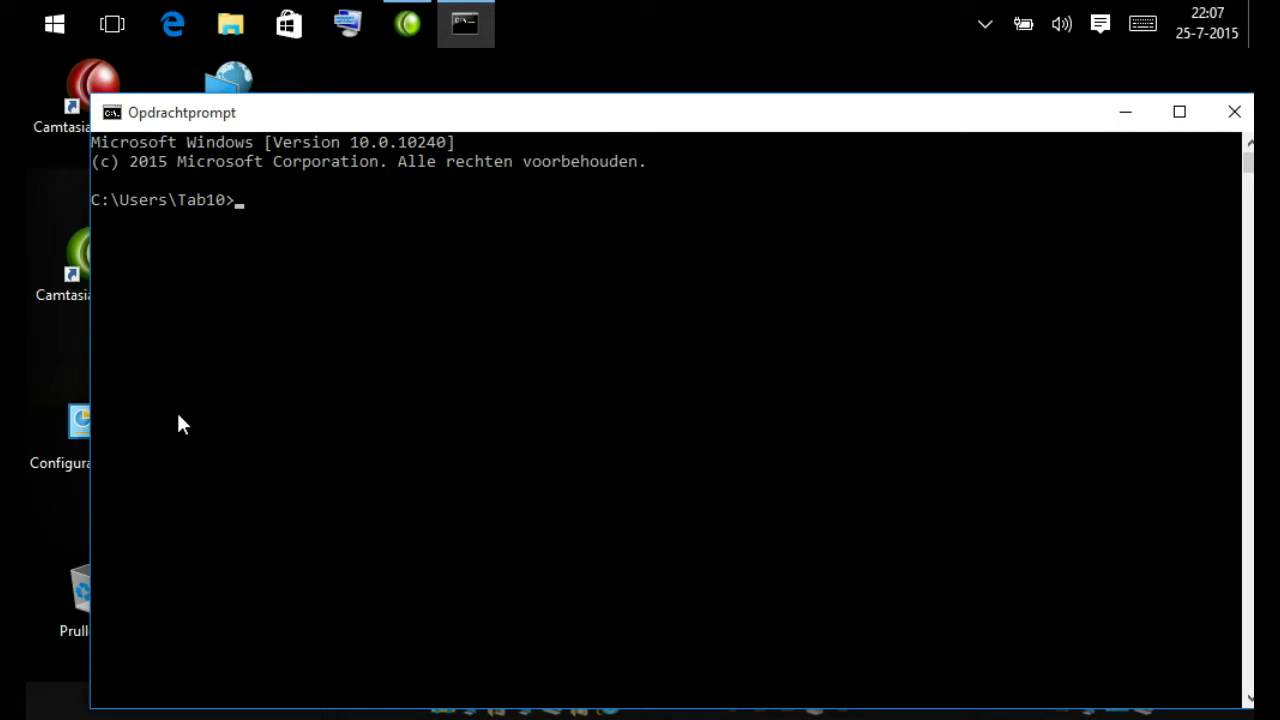
pyautogui.click(1155, 30)
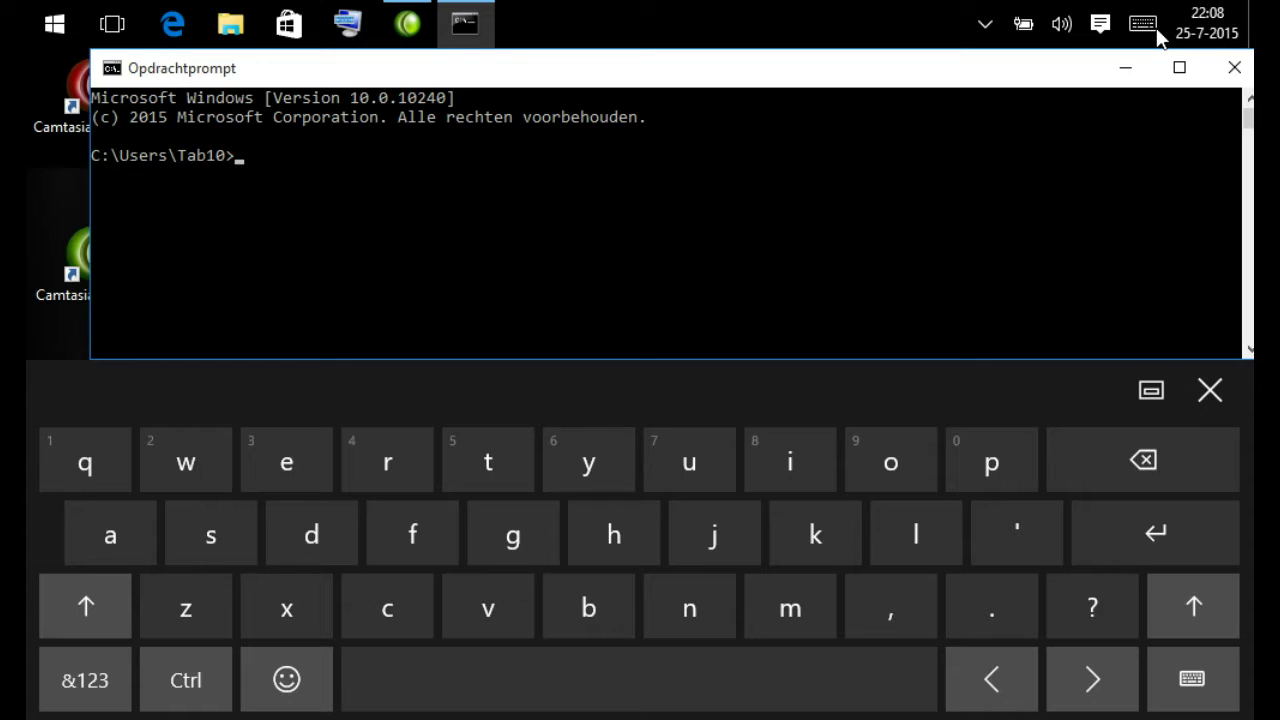
# Run slmgr /xpr to check the Windows activation status, hide the touch keyboard and dismiss the result dialog.
pyautogui.write('s')
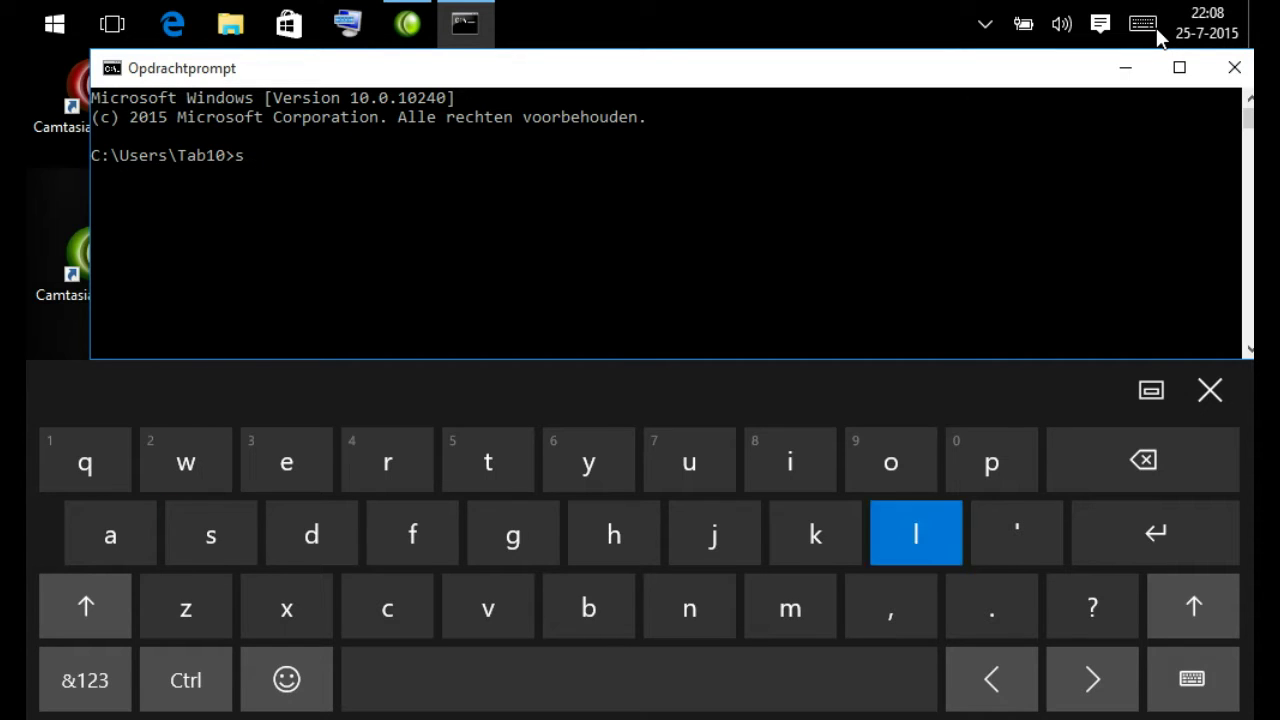
pyautogui.write('lm')
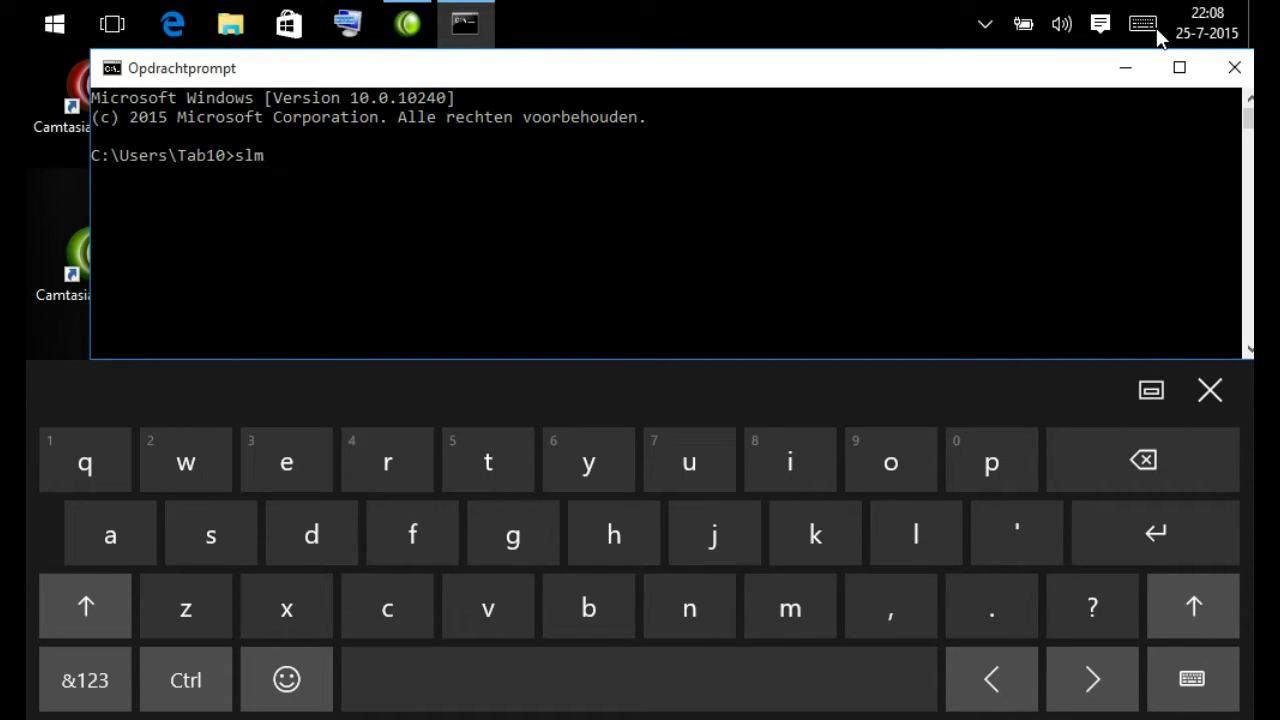
pyautogui.write('gr')
pyautogui.press('shift')
pyautogui.click(85, 680)
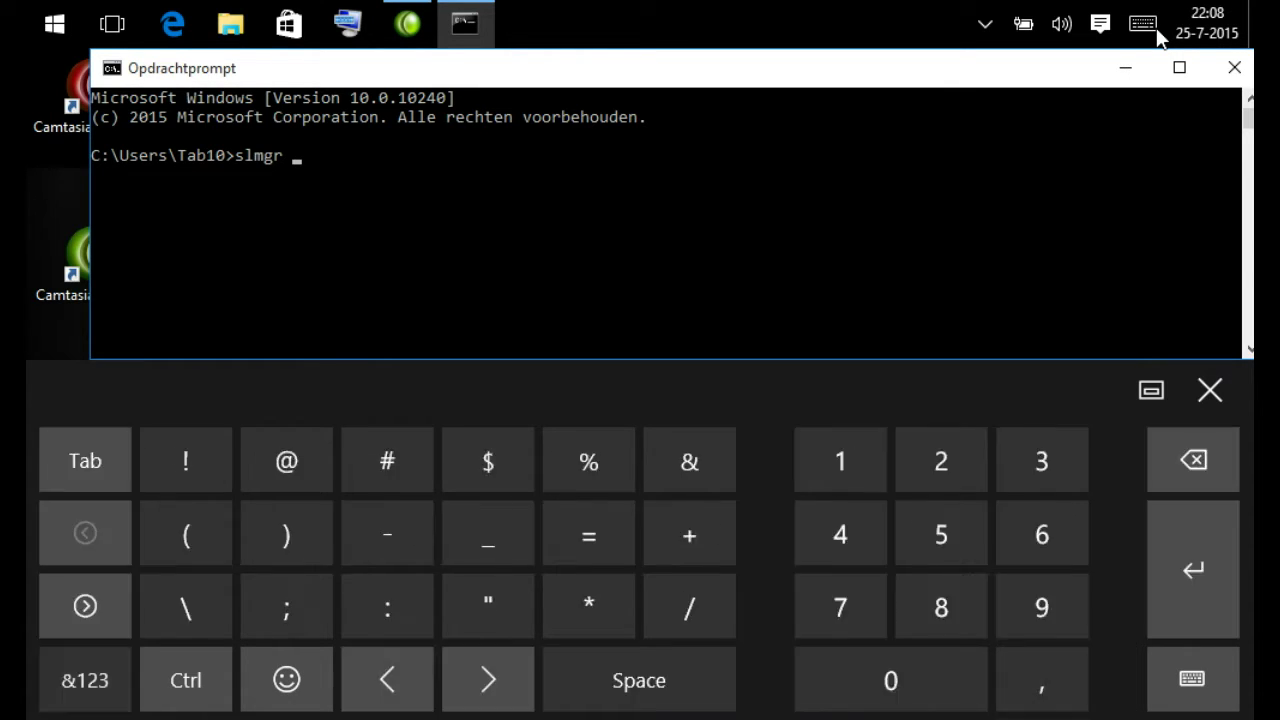
pyautogui.write('/')
pyautogui.click(85, 680)
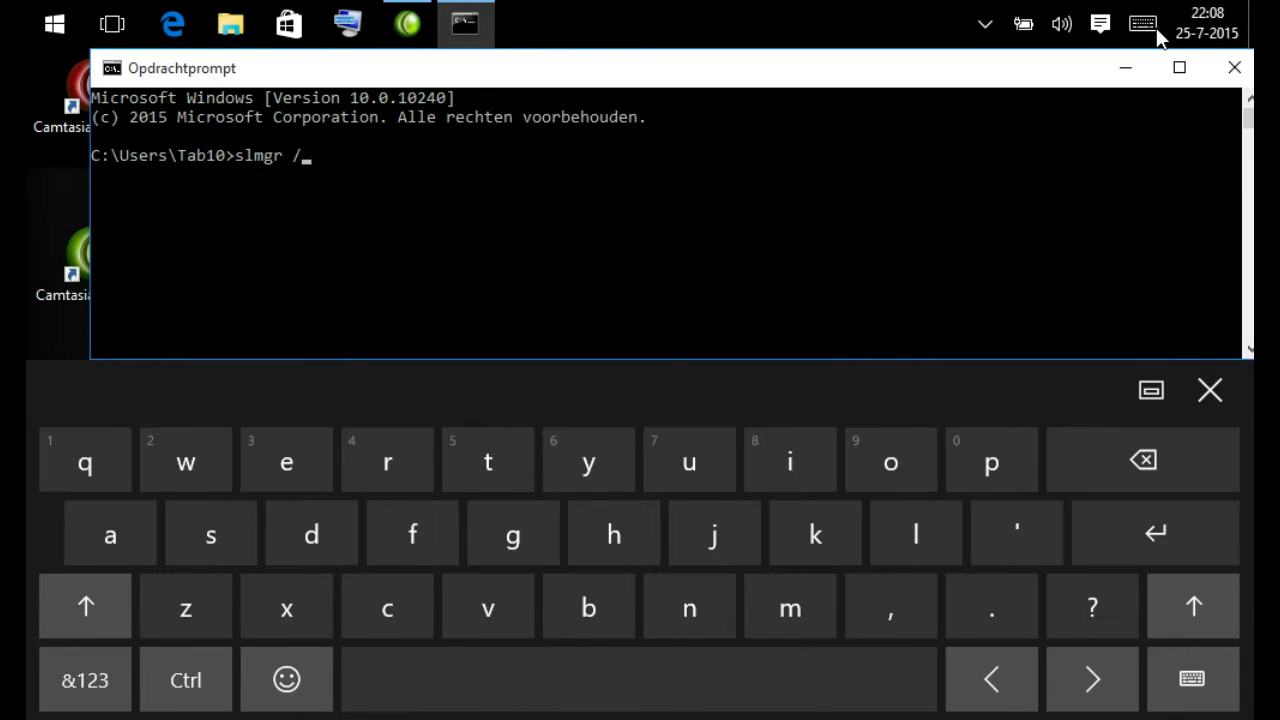
pyautogui.write('xpr')
pyautogui.press('Return')
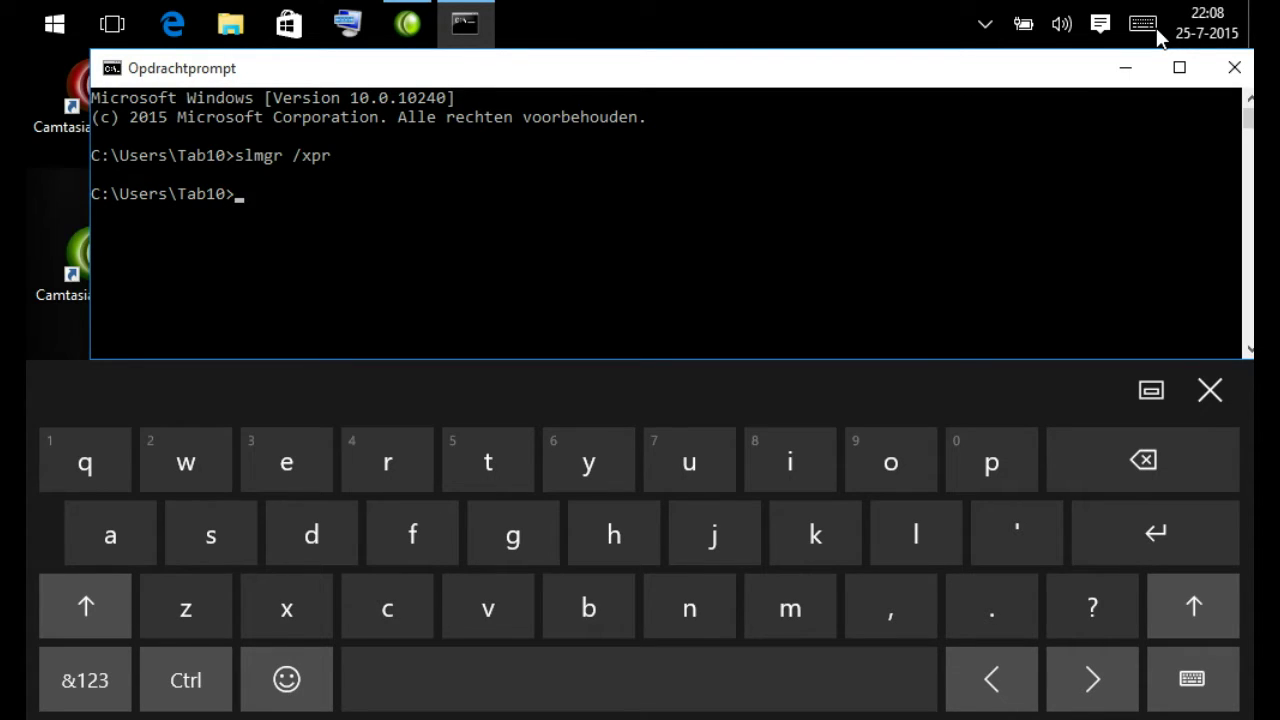
pyautogui.click(1150, 27)
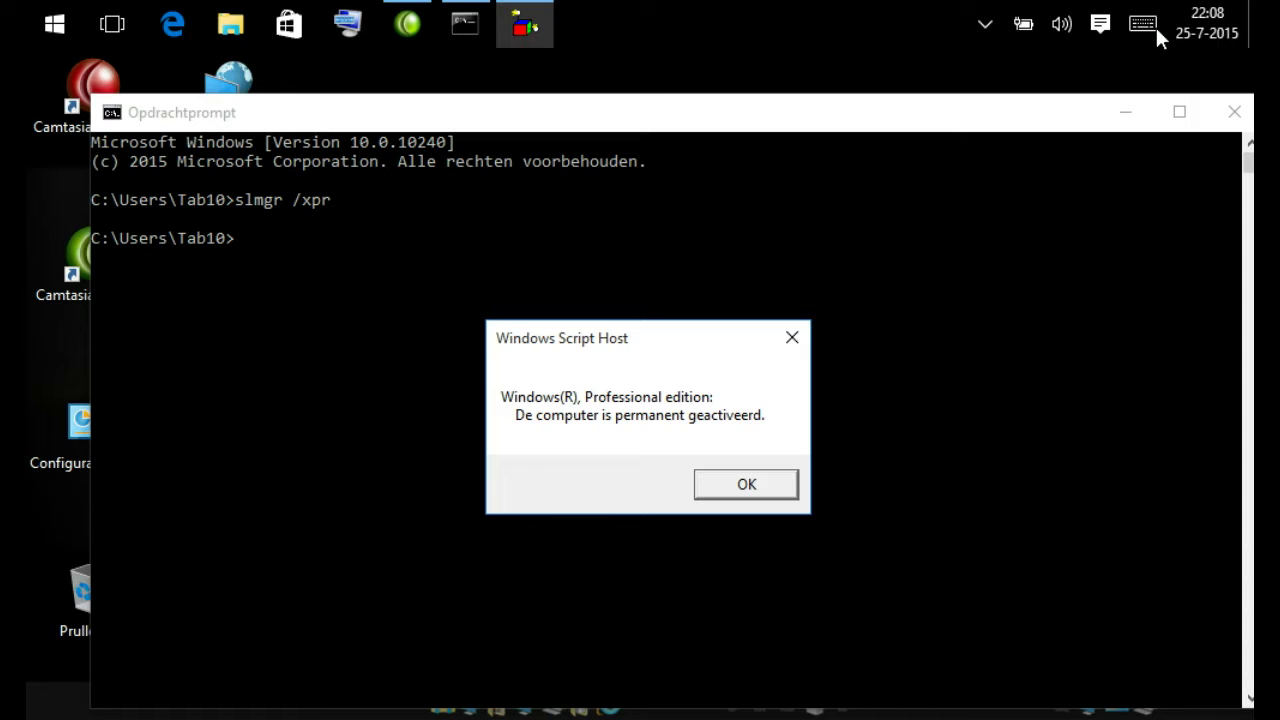
pyautogui.click(800, 336)
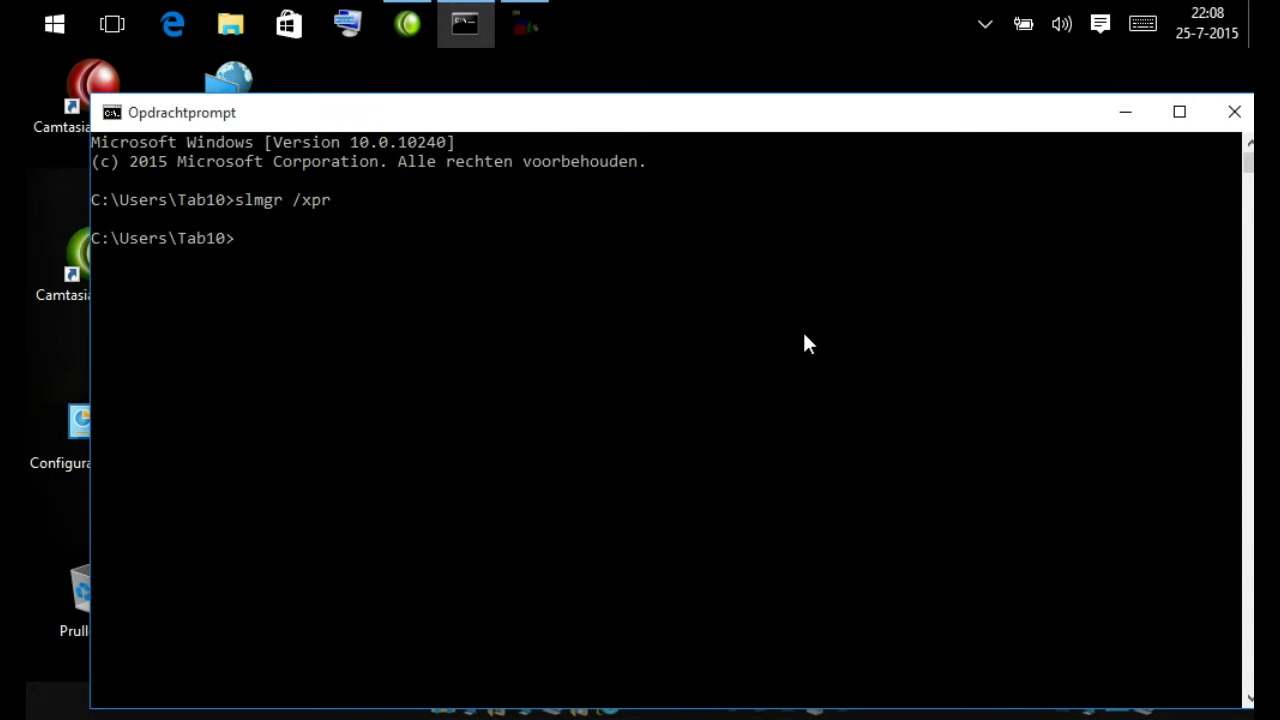
# Run winver with the touch keyboard to view the Windows version, and close the Info Windows dialog and Opdrachtprompt.
pyautogui.click(1150, 25)
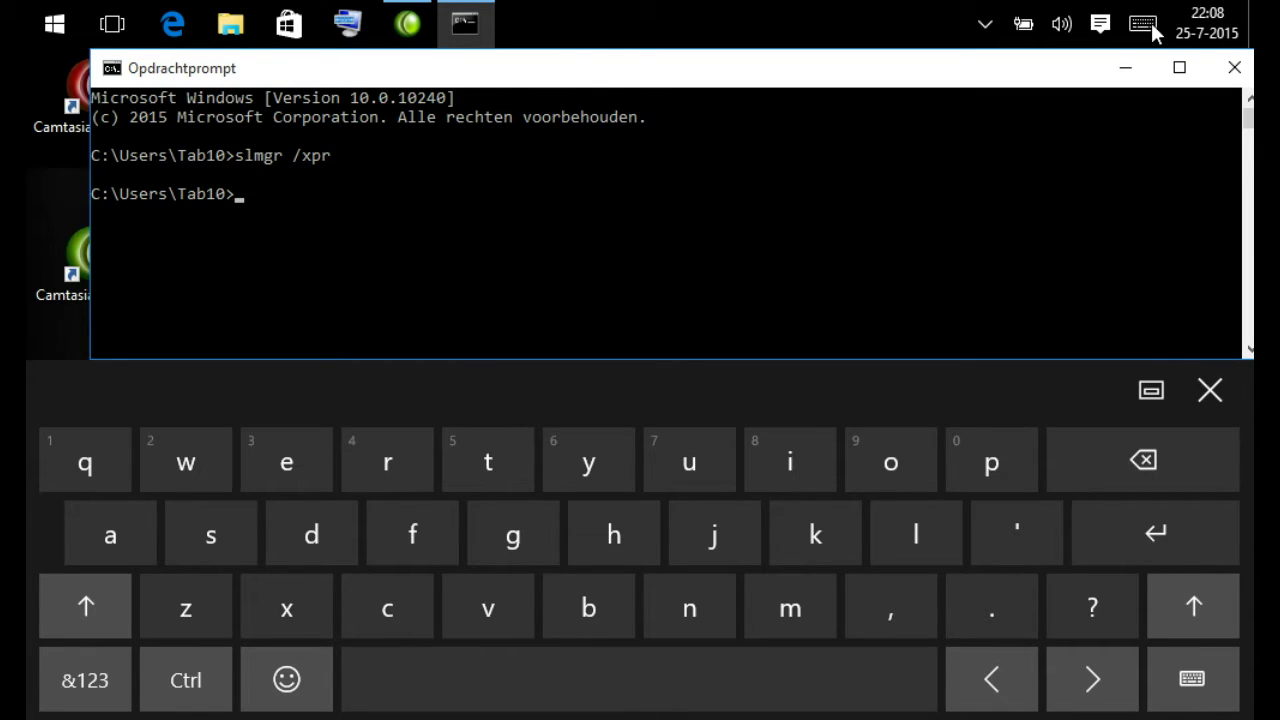
pyautogui.click(186, 460)
pyautogui.click(790, 460)
pyautogui.click(689, 606)
pyautogui.click(488, 606)
pyautogui.click(286, 462)
pyautogui.click(387, 462)
pyautogui.press('Return')
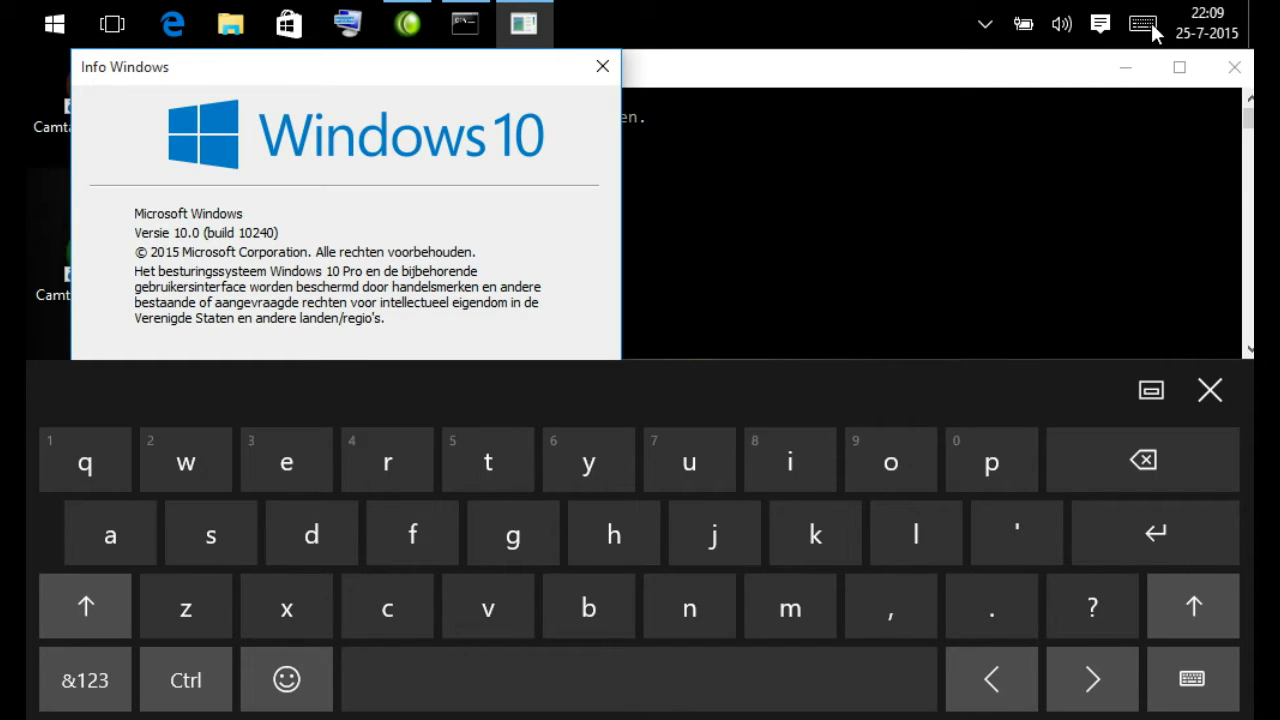
pyautogui.click(603, 66)
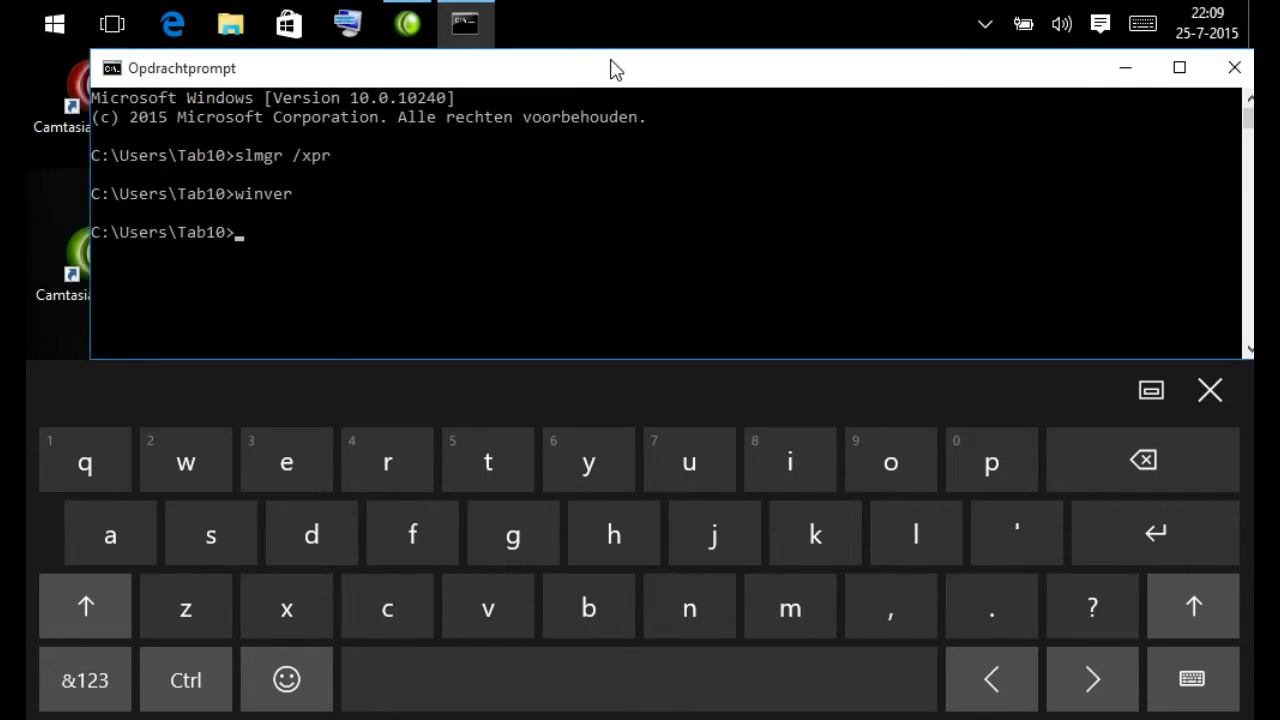
pyautogui.click(1240, 70)
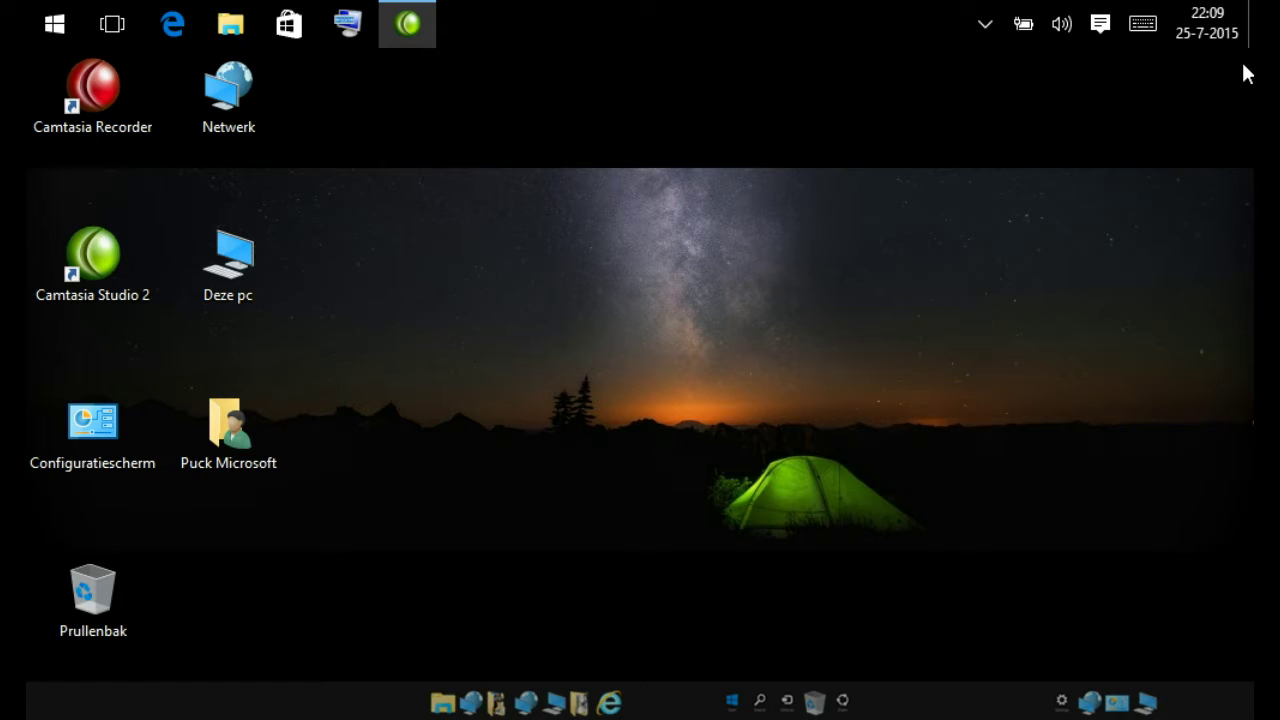
# Open Deze pc and view the properties of Lokale schijf (C:), moving the dialog for a clear view.
pyautogui.click(253, 260)
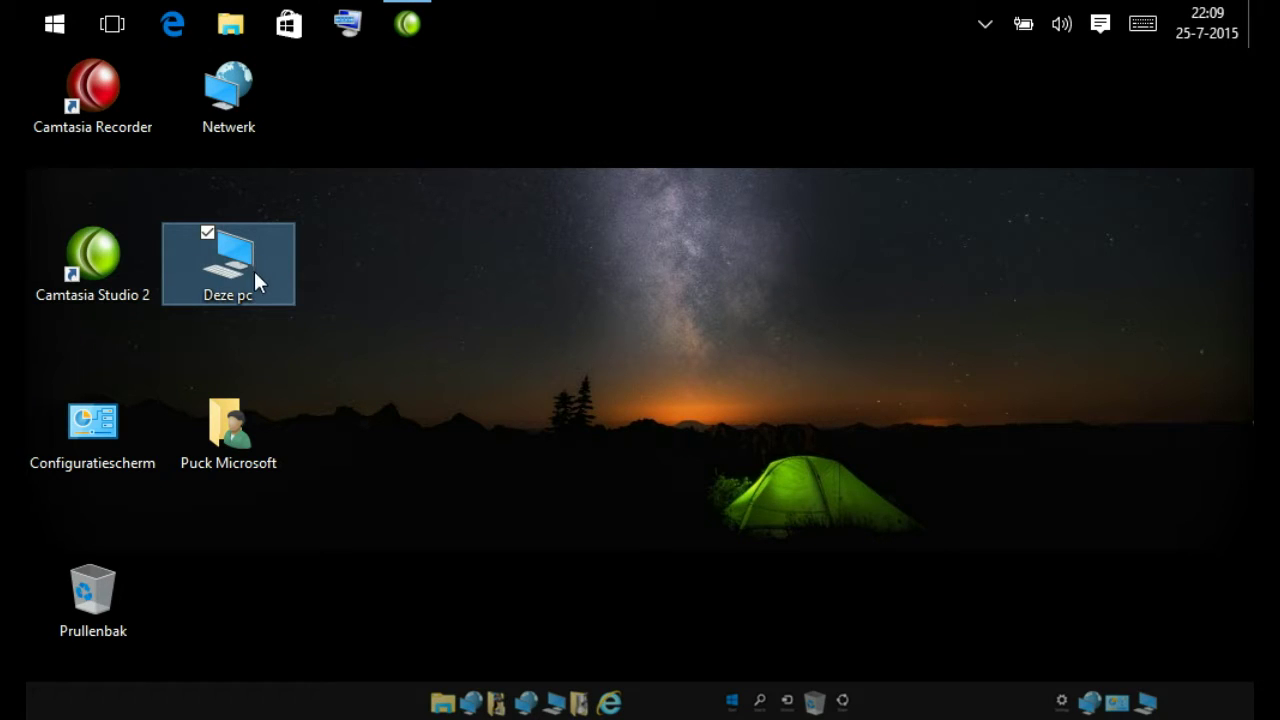
pyautogui.click(450, 252)
pyautogui.click(224, 270)
pyautogui.doubleClick(224, 270)
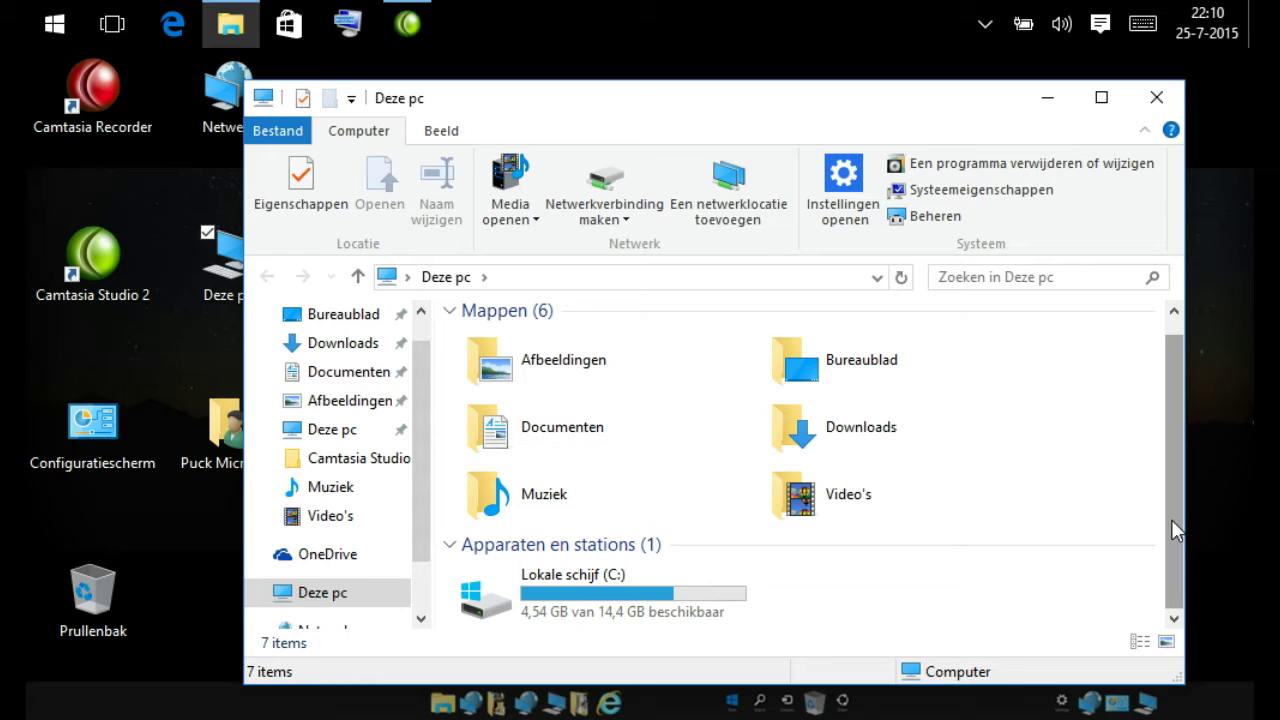
pyautogui.click(729, 610)
pyautogui.moveTo(773, 618); pyautogui.dragTo(666, 597)
pyautogui.rightClick(666, 603)
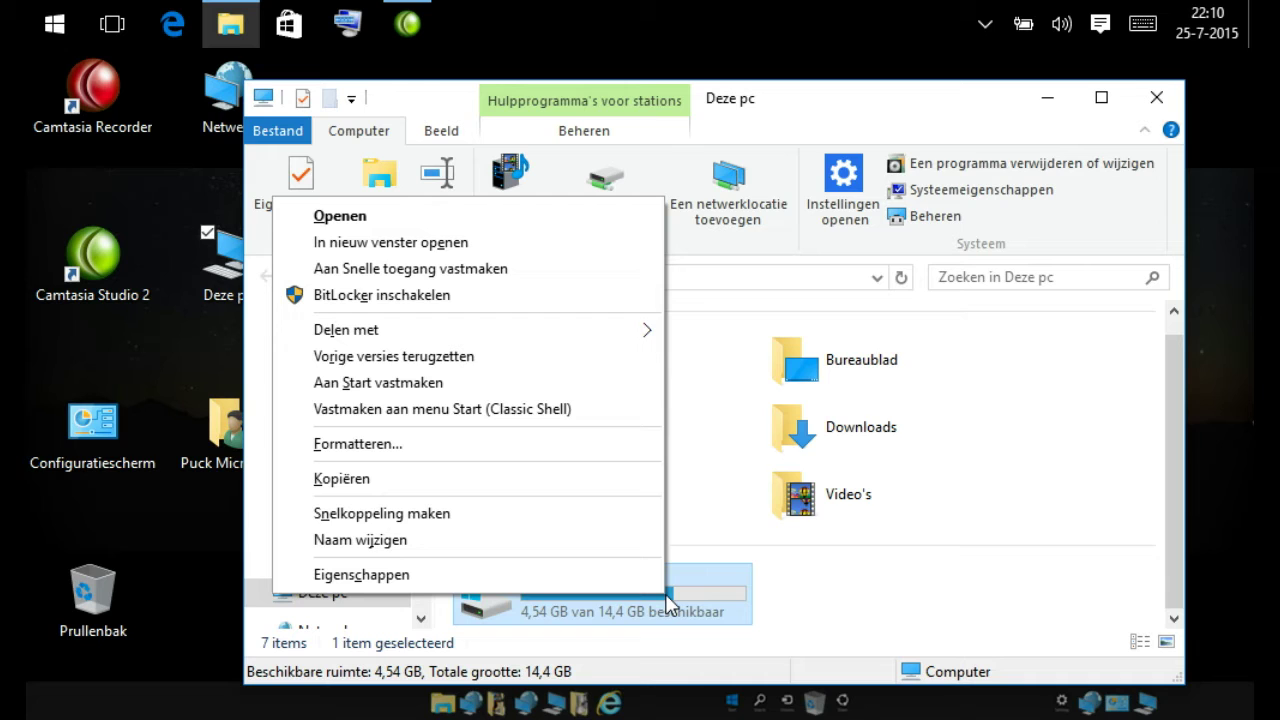
pyautogui.click(574, 580)
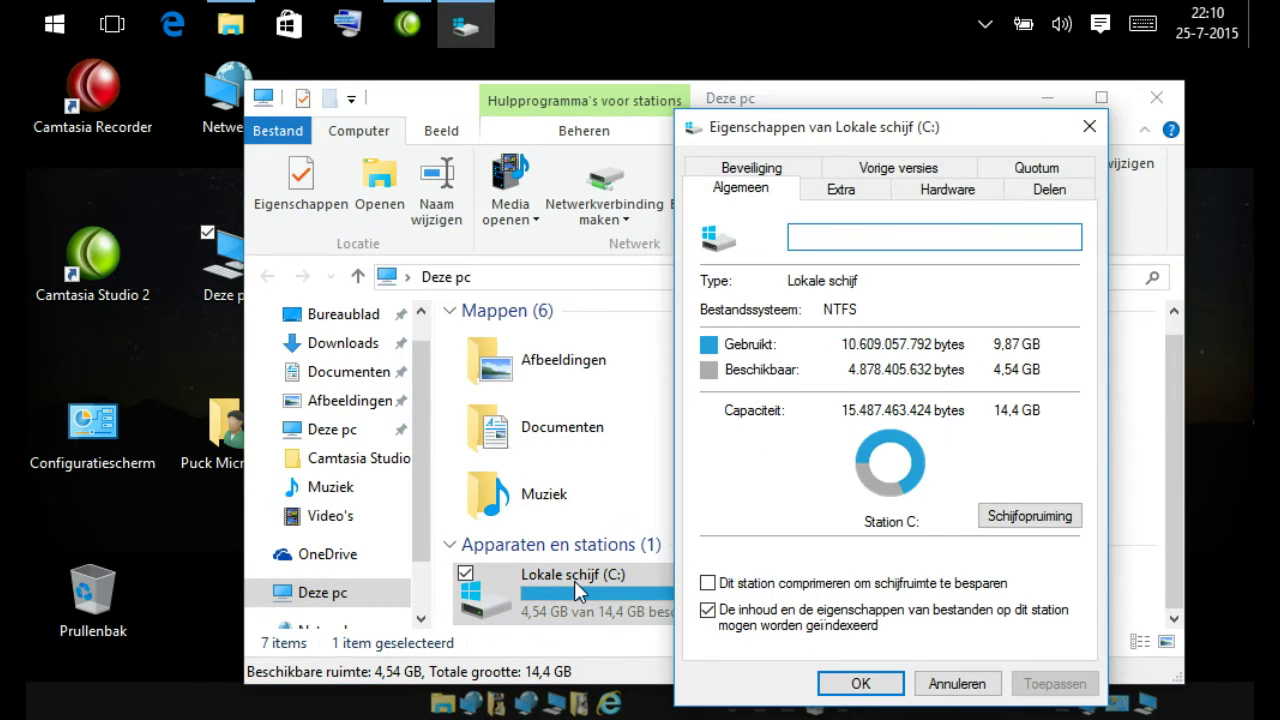
pyautogui.moveTo(936, 134); pyautogui.dragTo(789, 106)
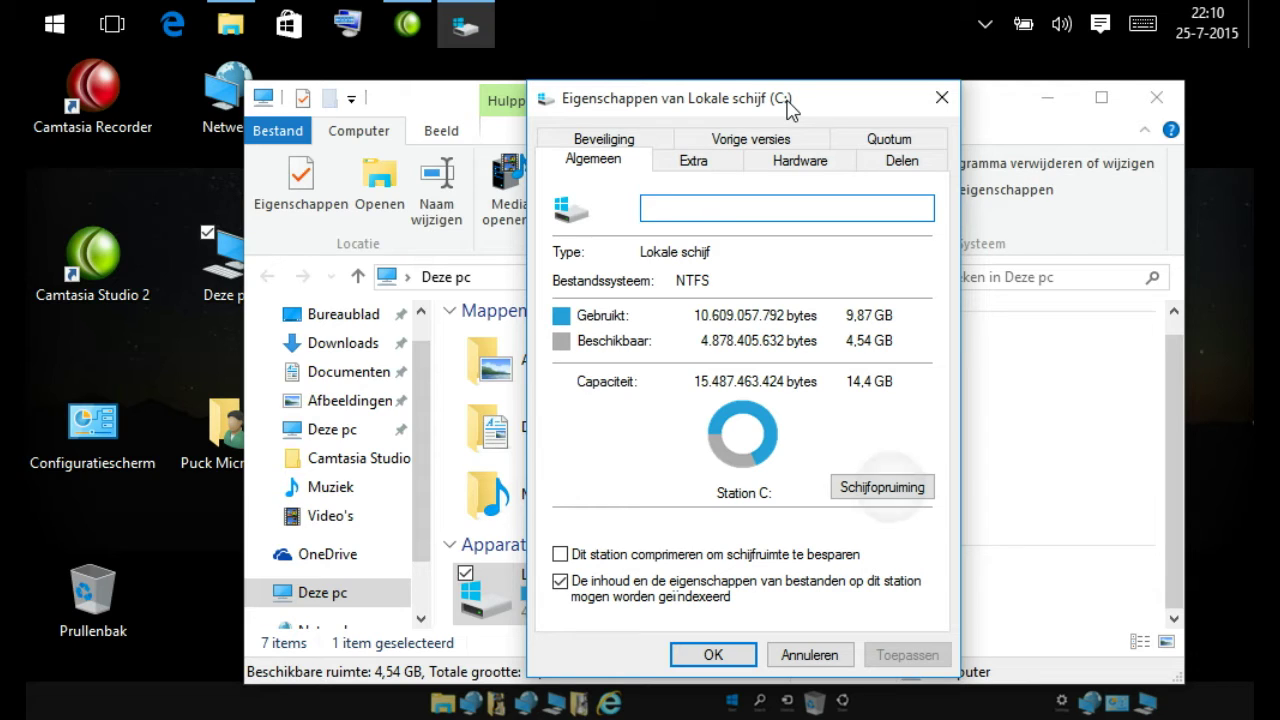
# Start Schijfopruiming for drive C:, cancel its calculation and close the drive properties and Deze pc windows.
pyautogui.click(880, 492)
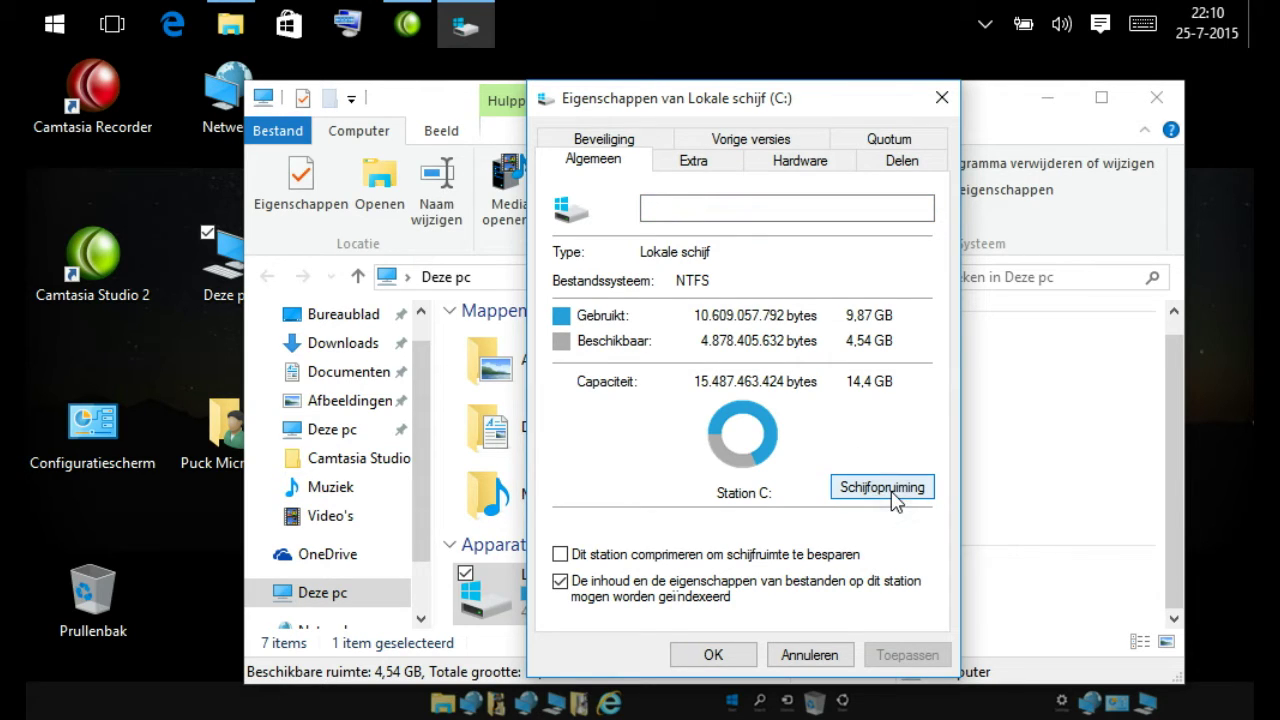
pyautogui.click(885, 488)
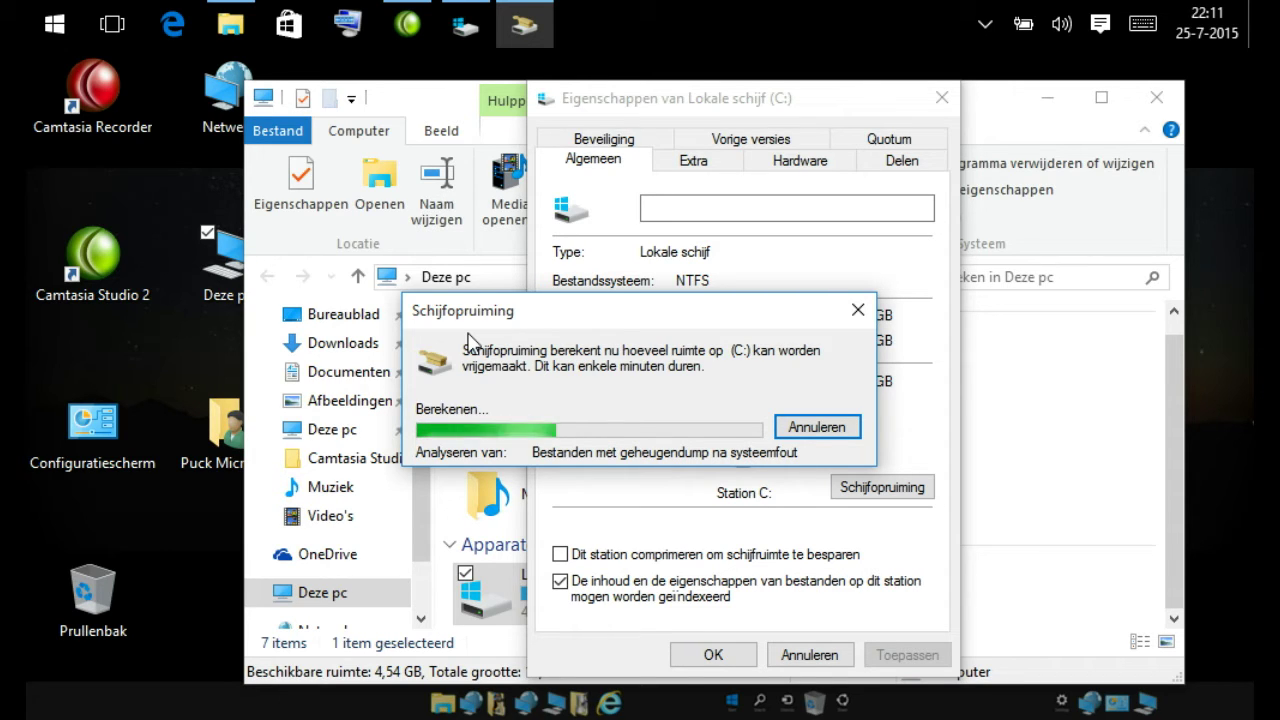
pyautogui.click(817, 427)
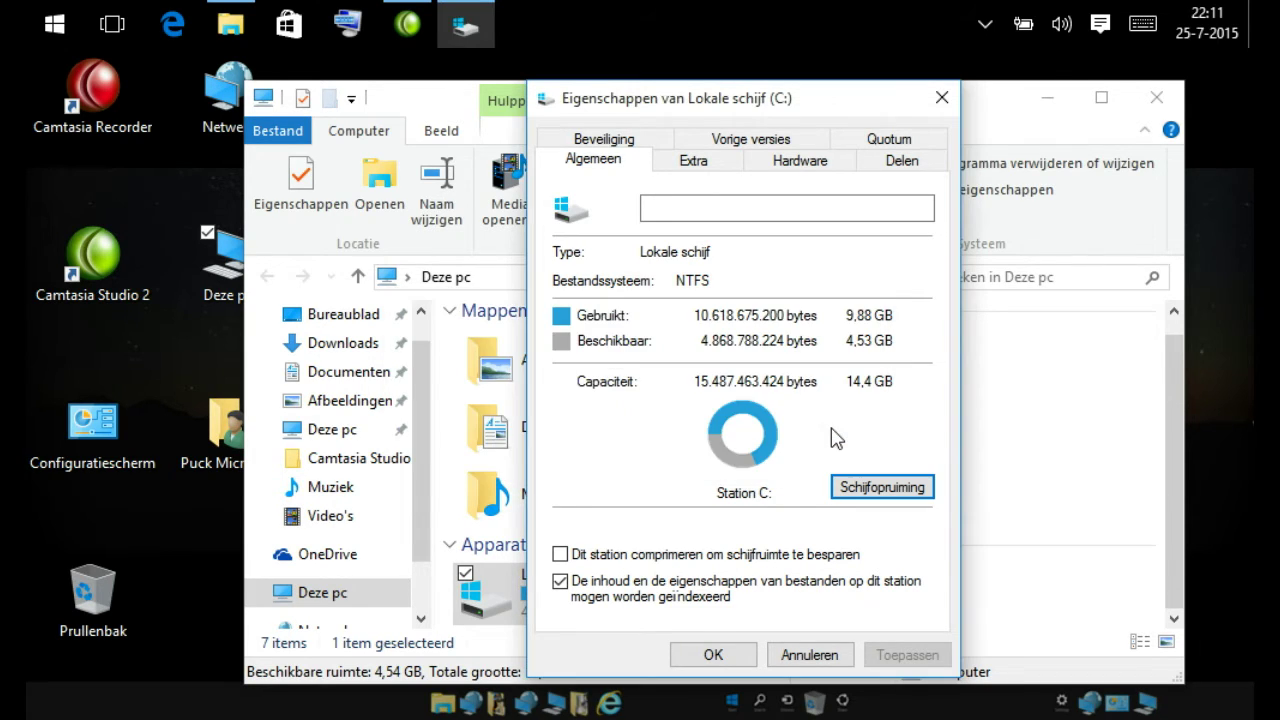
pyautogui.click(713, 654)
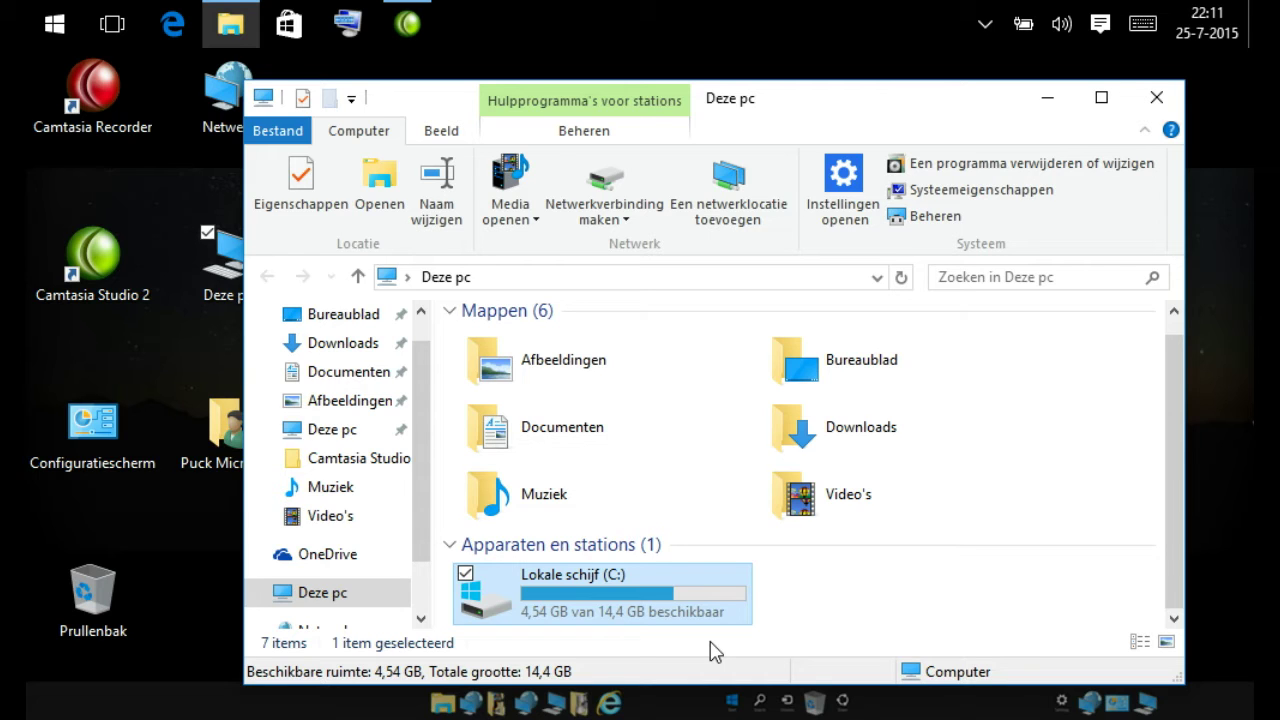
pyautogui.click(1158, 98)
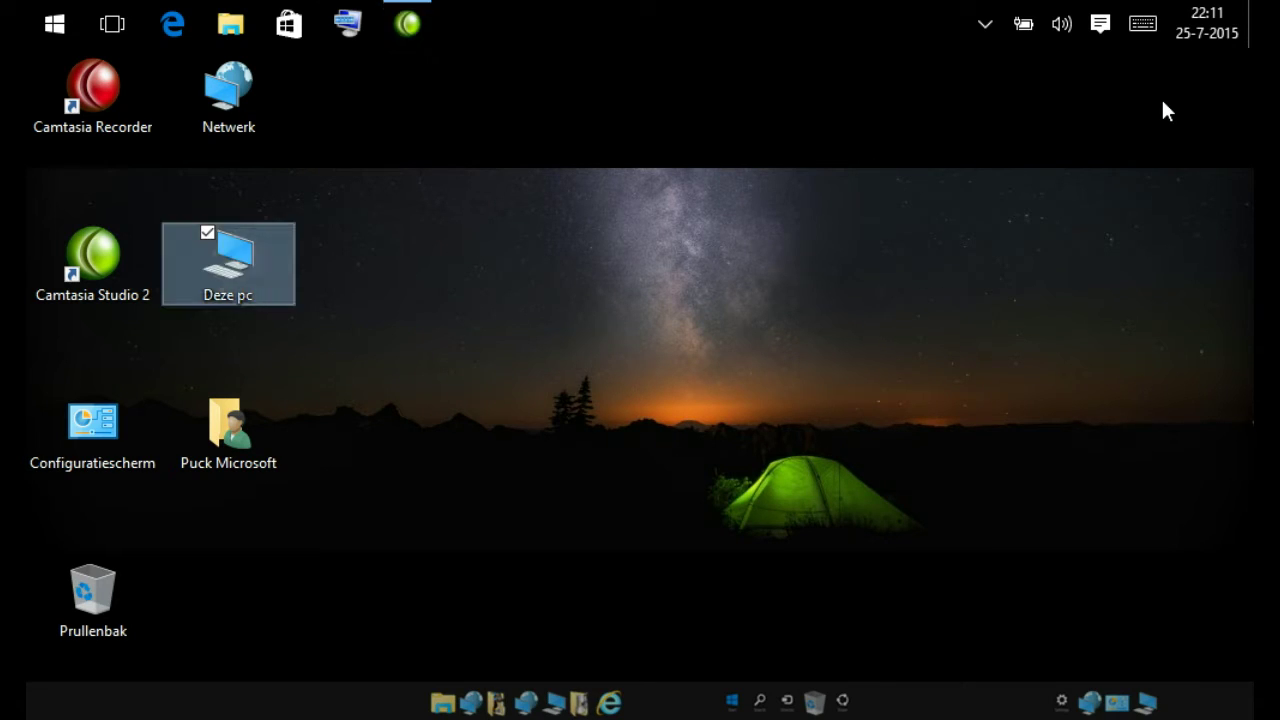
# View the system information of Deze pc and inspect the Processors category in Apparaatbeheer, leaving Systeem minimized and Apparaatbeheer closed.
pyautogui.rightClick(250, 278)
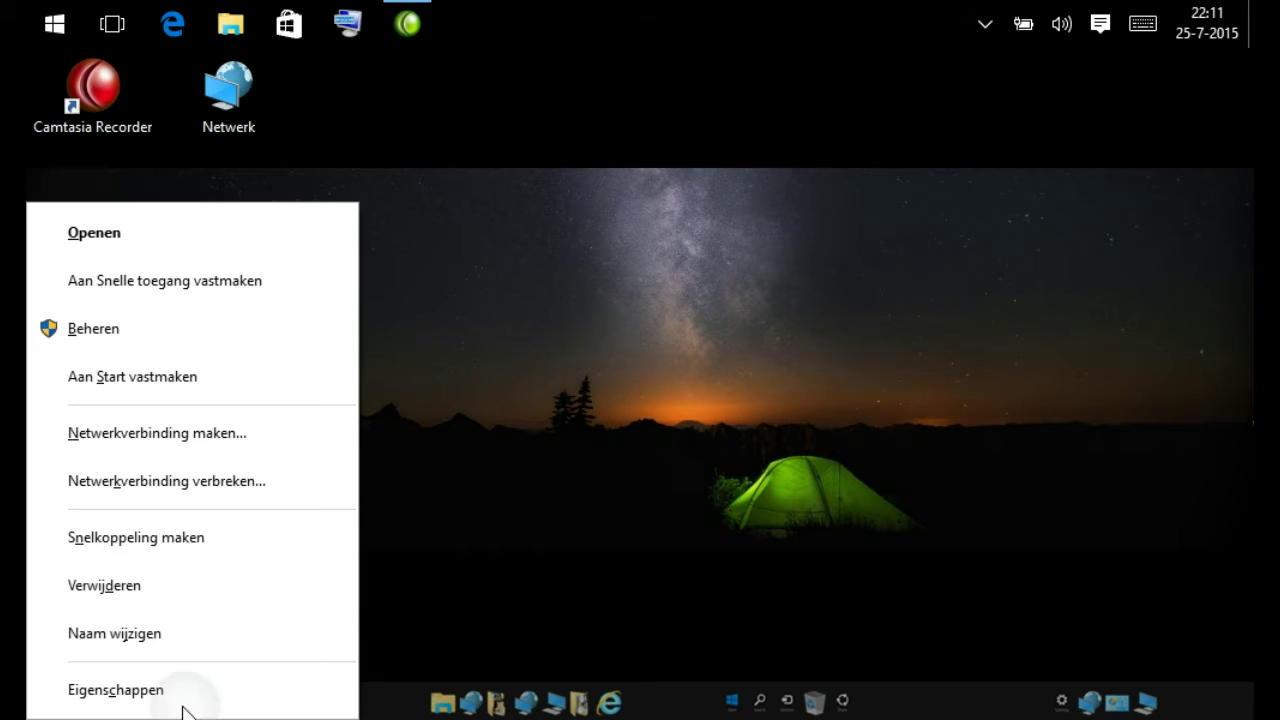
pyautogui.click(183, 711)
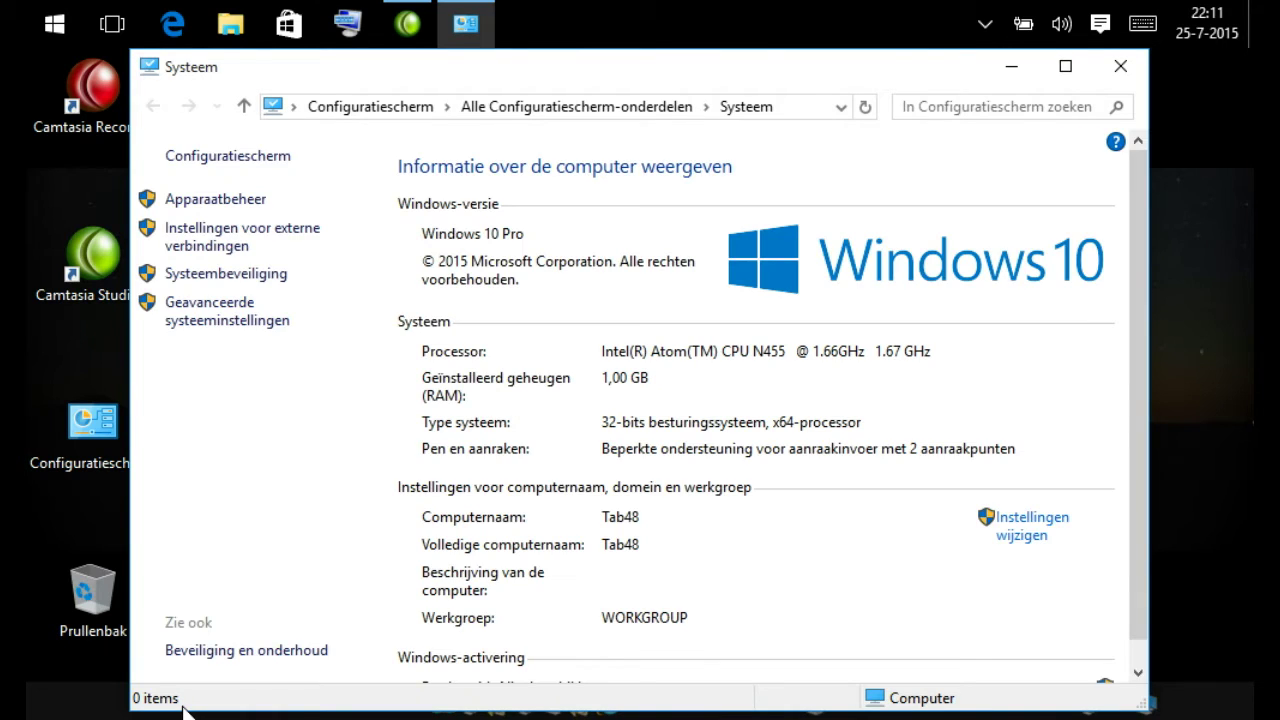
pyautogui.click(262, 201)
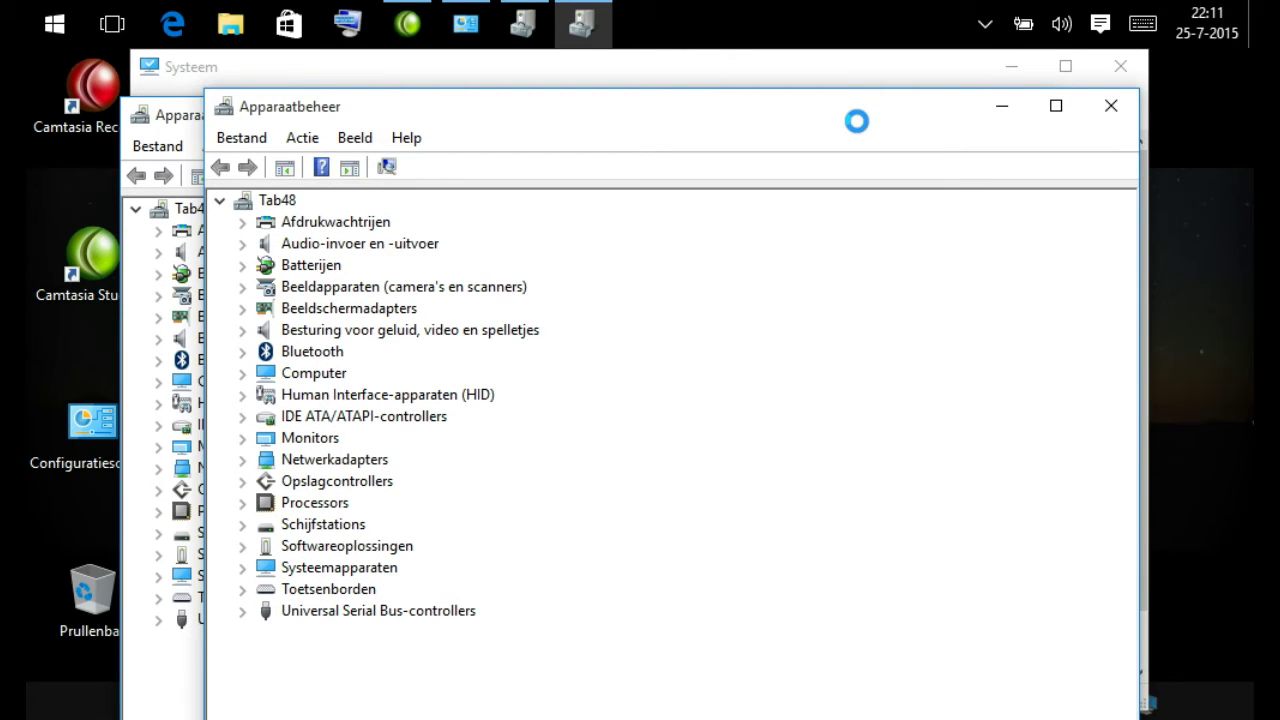
pyautogui.click(1110, 108)
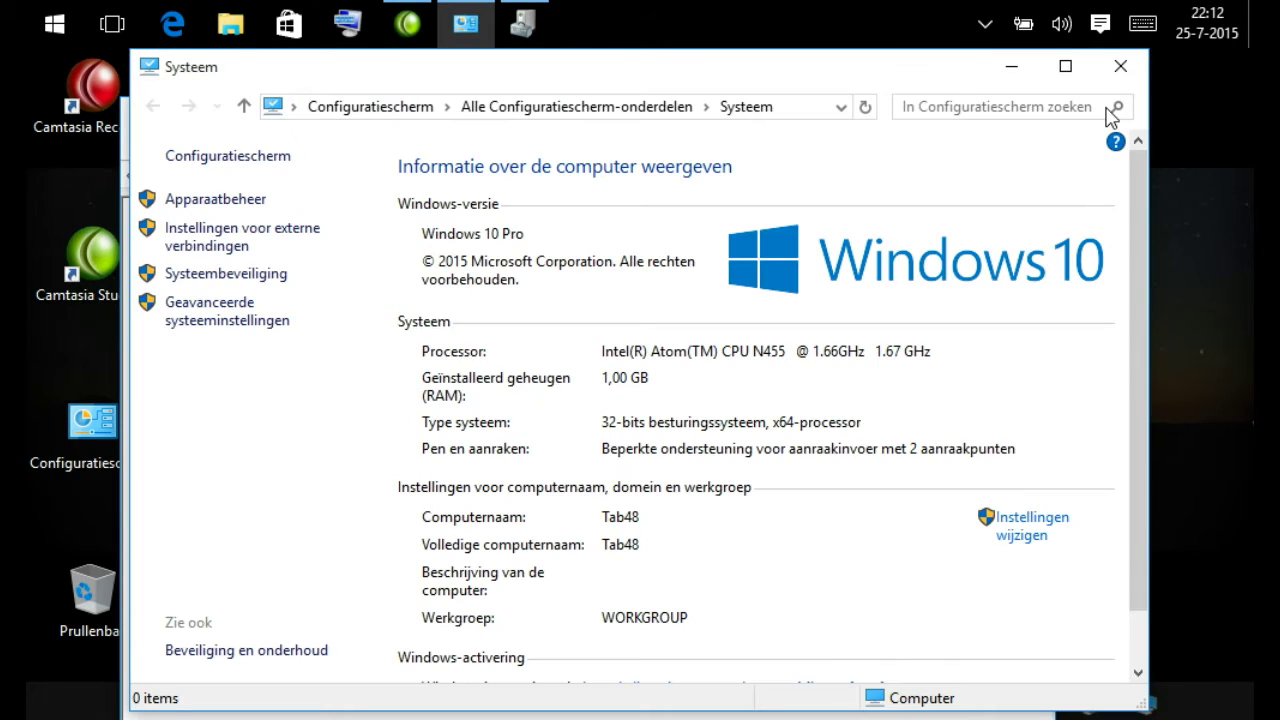
pyautogui.click(1013, 67)
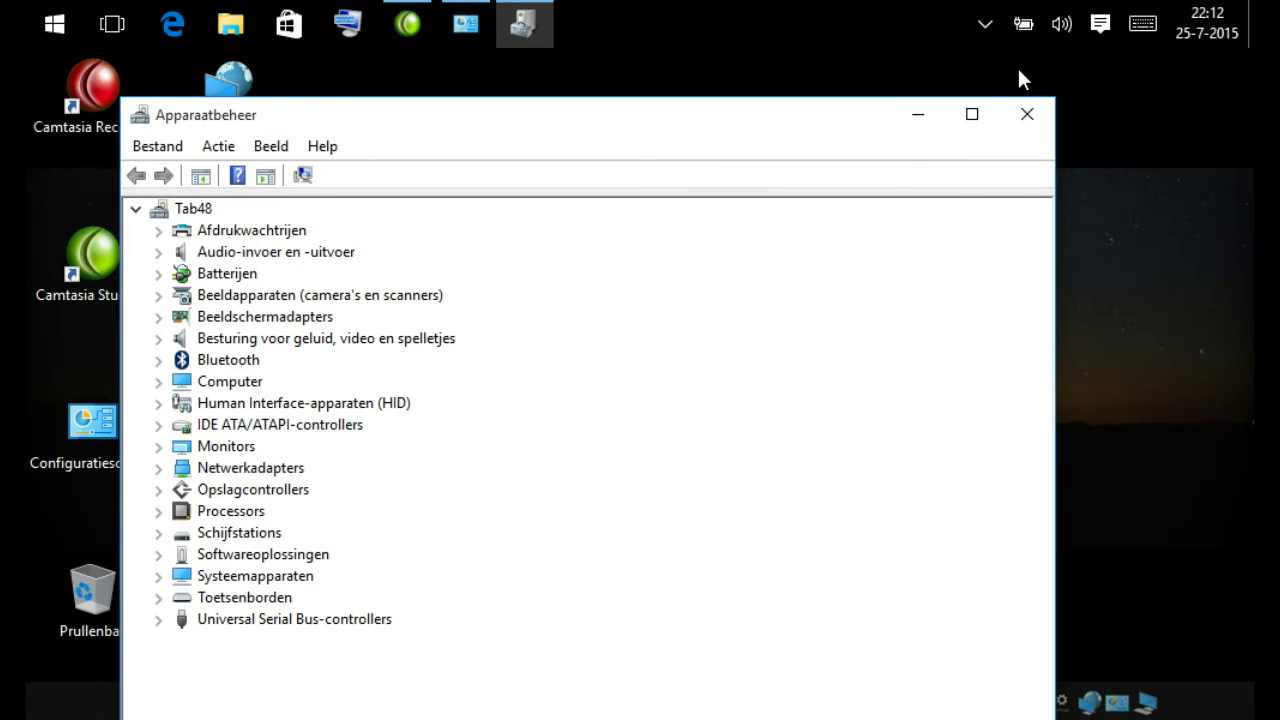
pyautogui.click(156, 516)
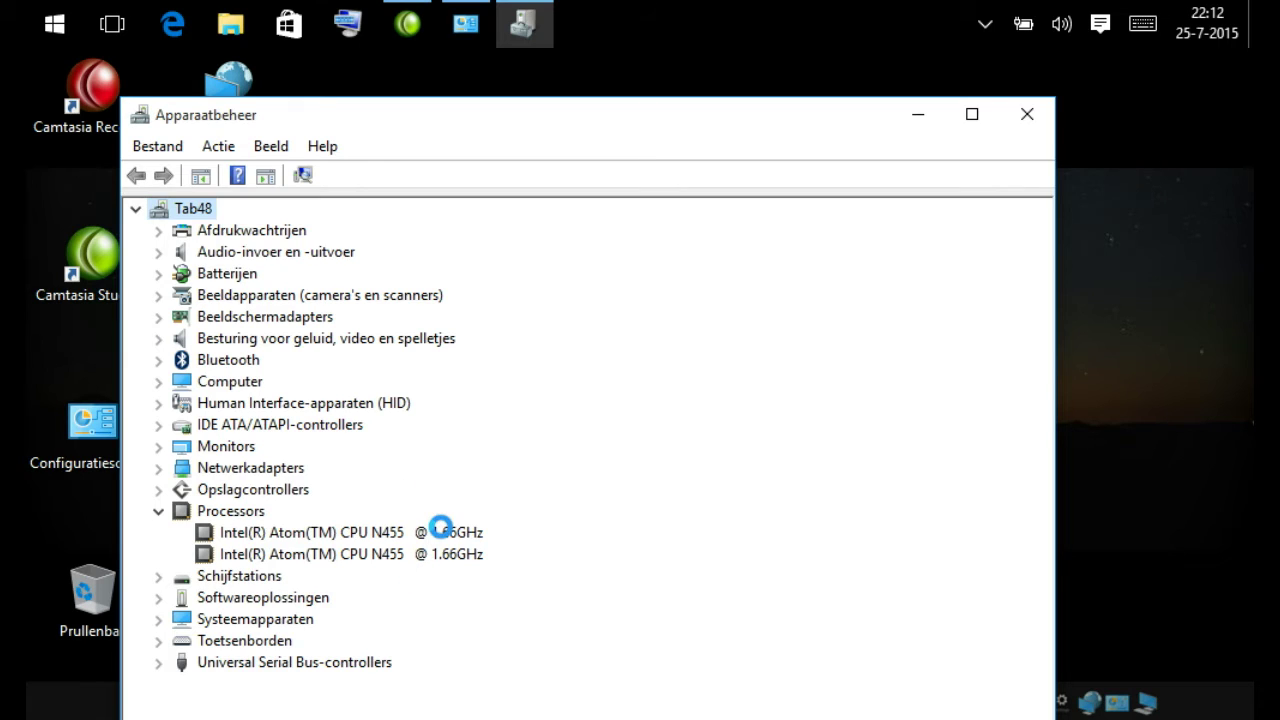
pyautogui.click(1027, 114)
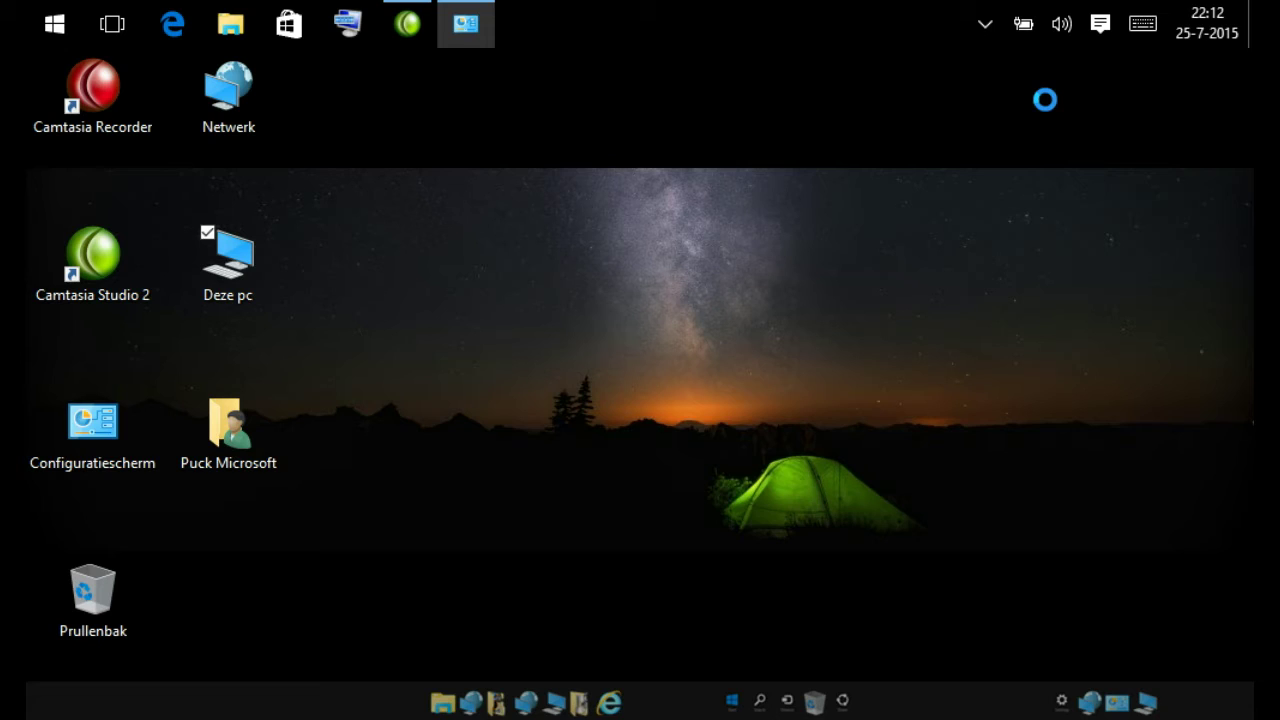
# Open Deze pc to check the available space on Lokale schijf (C:), and close the window.
pyautogui.doubleClick(230, 262)
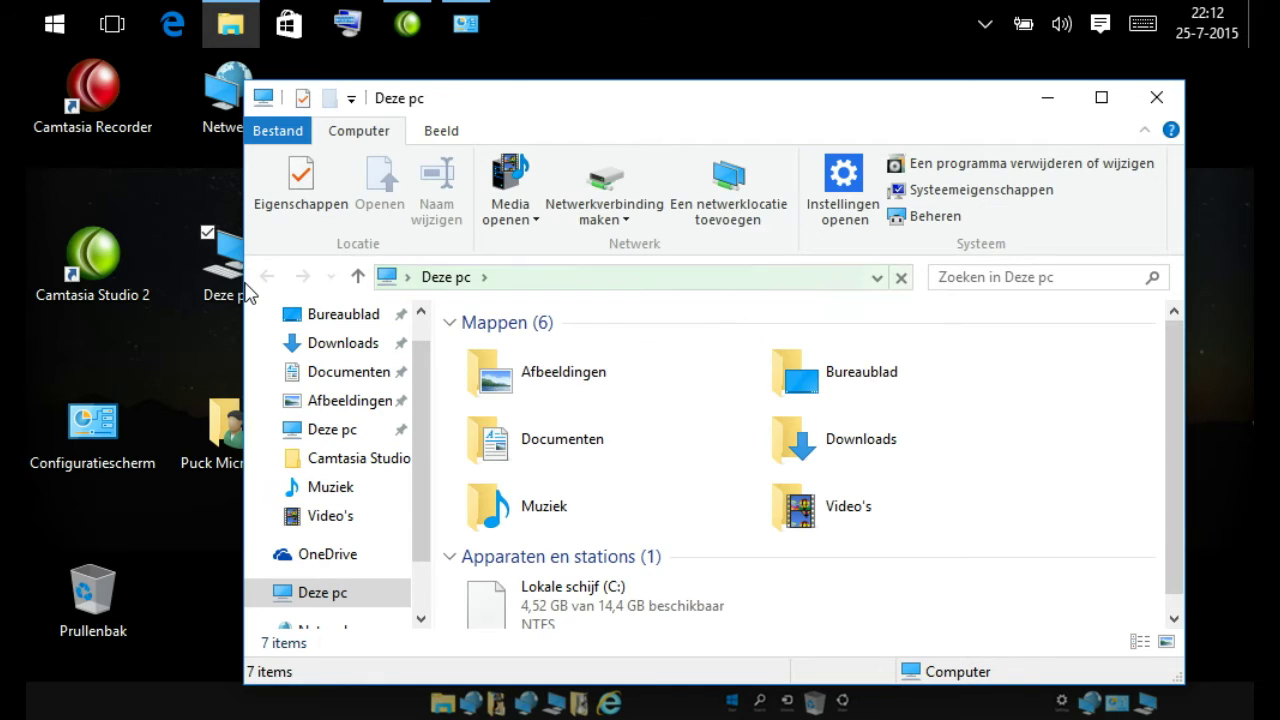
pyautogui.click(56, 24)
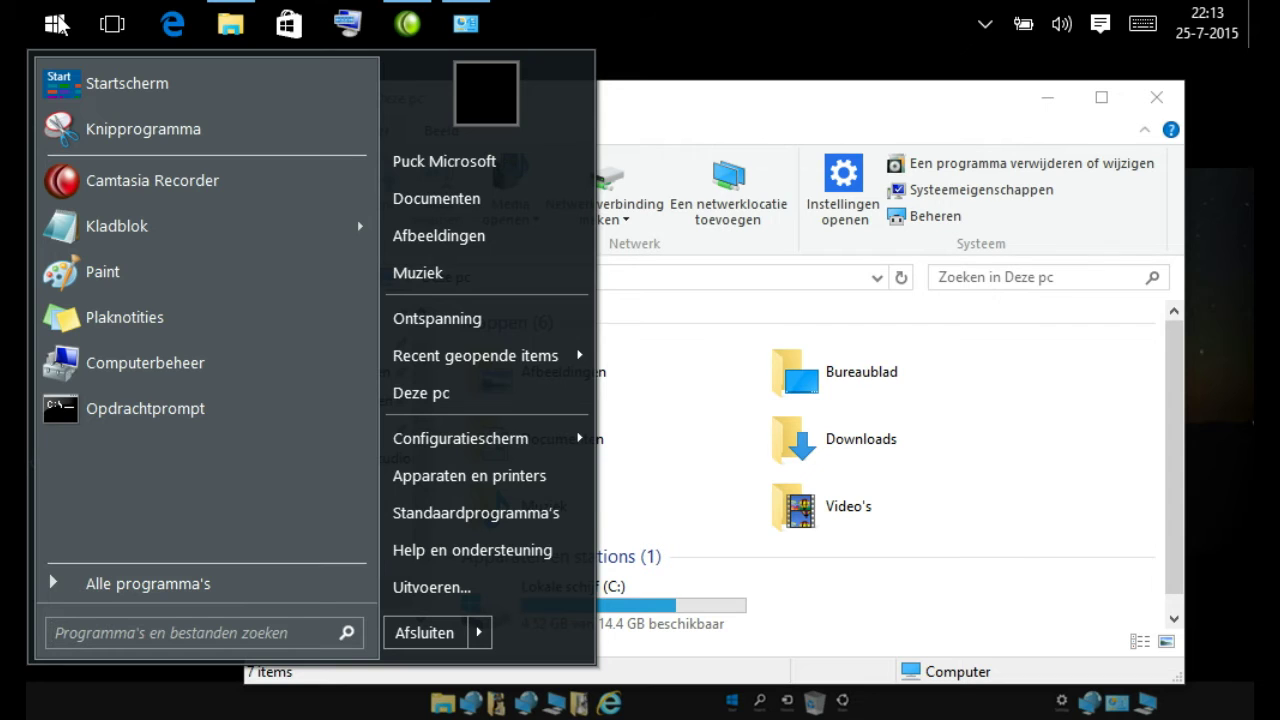
pyautogui.click(961, 117)
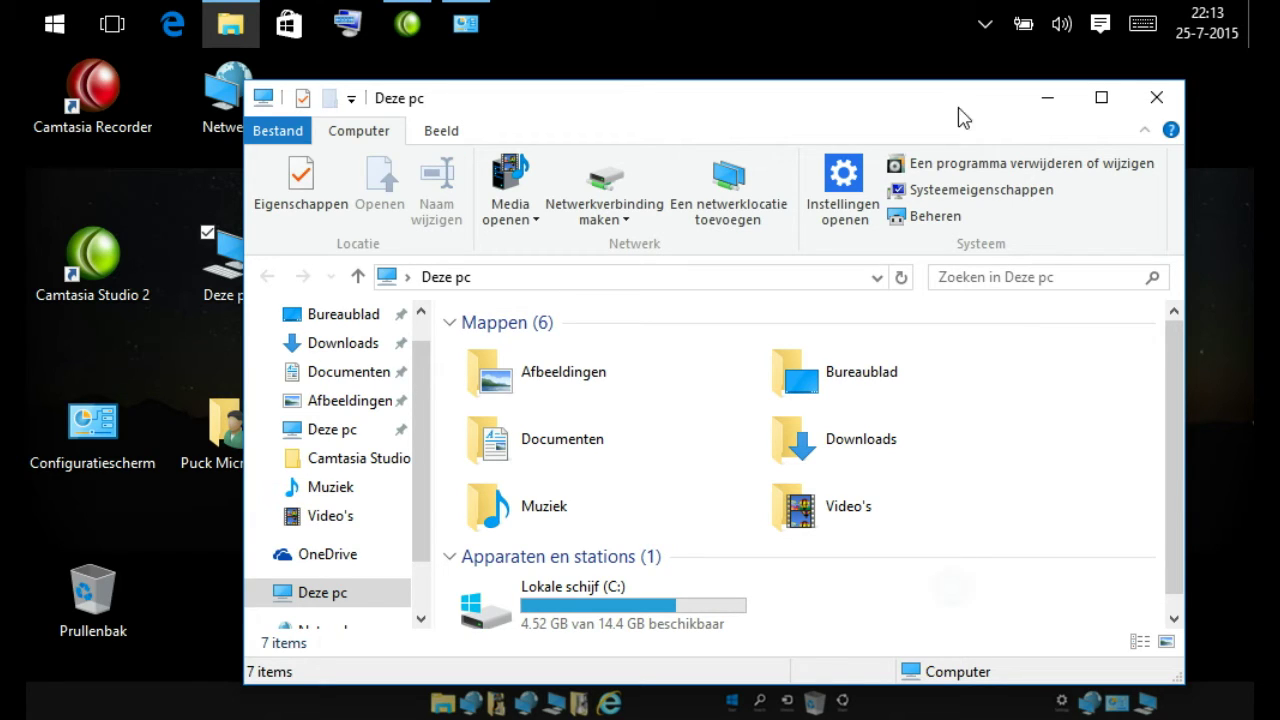
pyautogui.moveTo(866, 578); pyautogui.dragTo(1100, 603)
pyautogui.click(1157, 97)
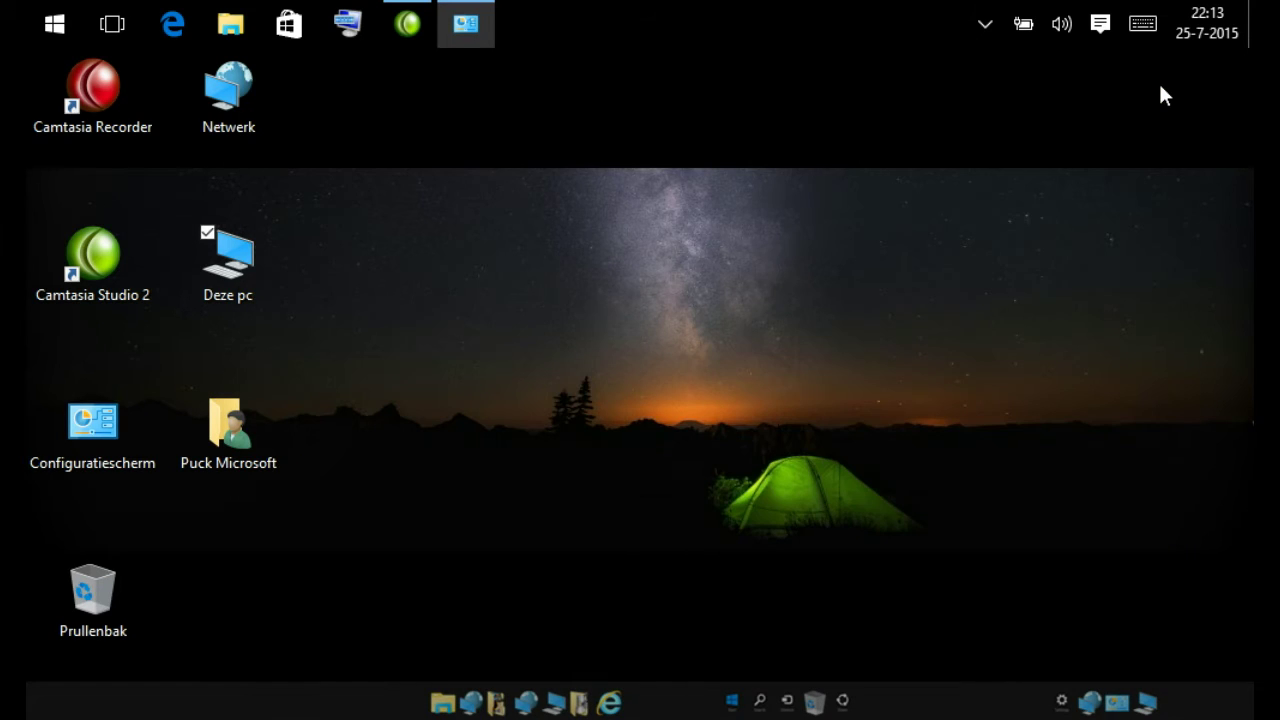
# View the Configuratiescherm items in the start menu, and briefly show the touch keyboard.
pyautogui.click(42, 22)
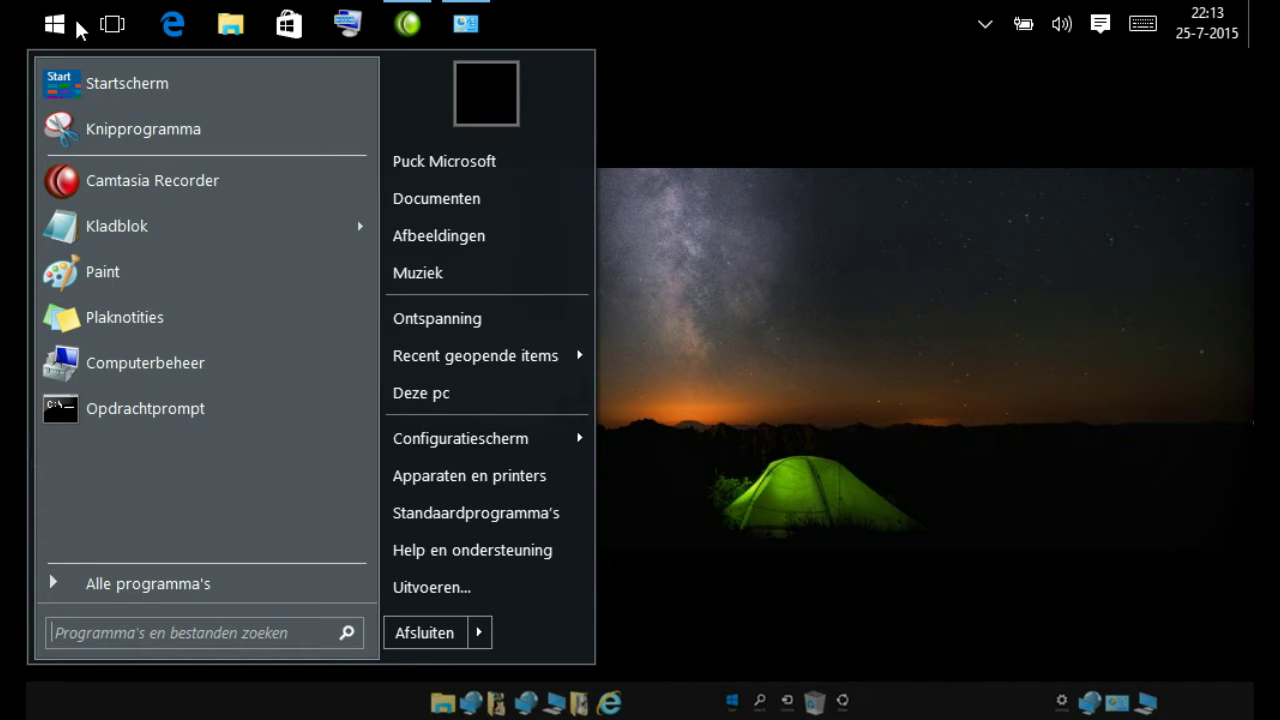
pyautogui.click(539, 449)
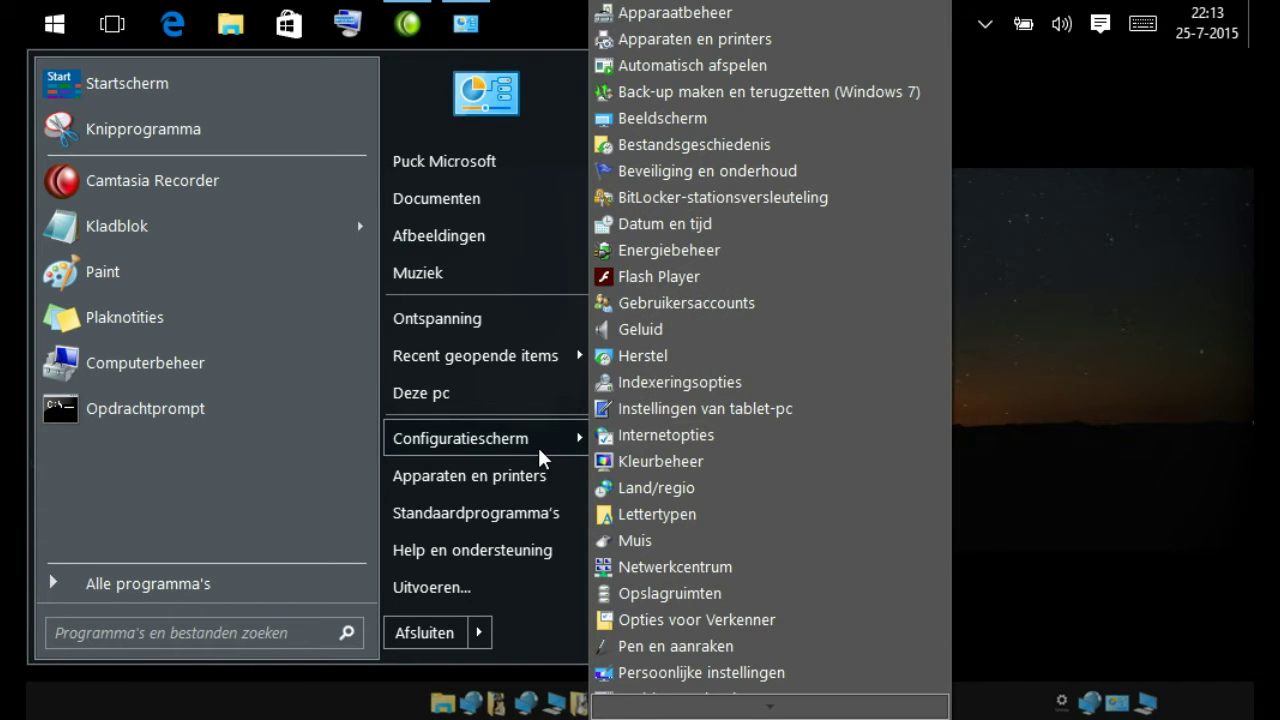
pyautogui.click(1142, 500)
pyautogui.click(1145, 23)
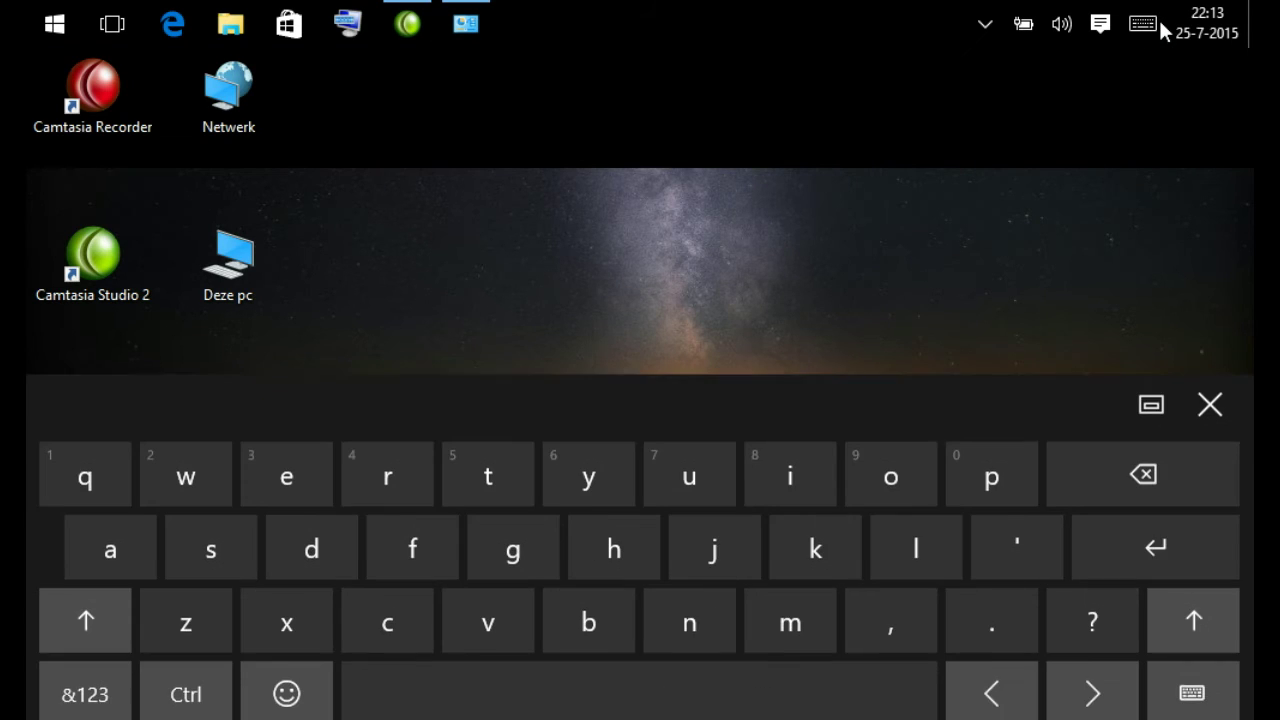
pyautogui.click(1093, 181)
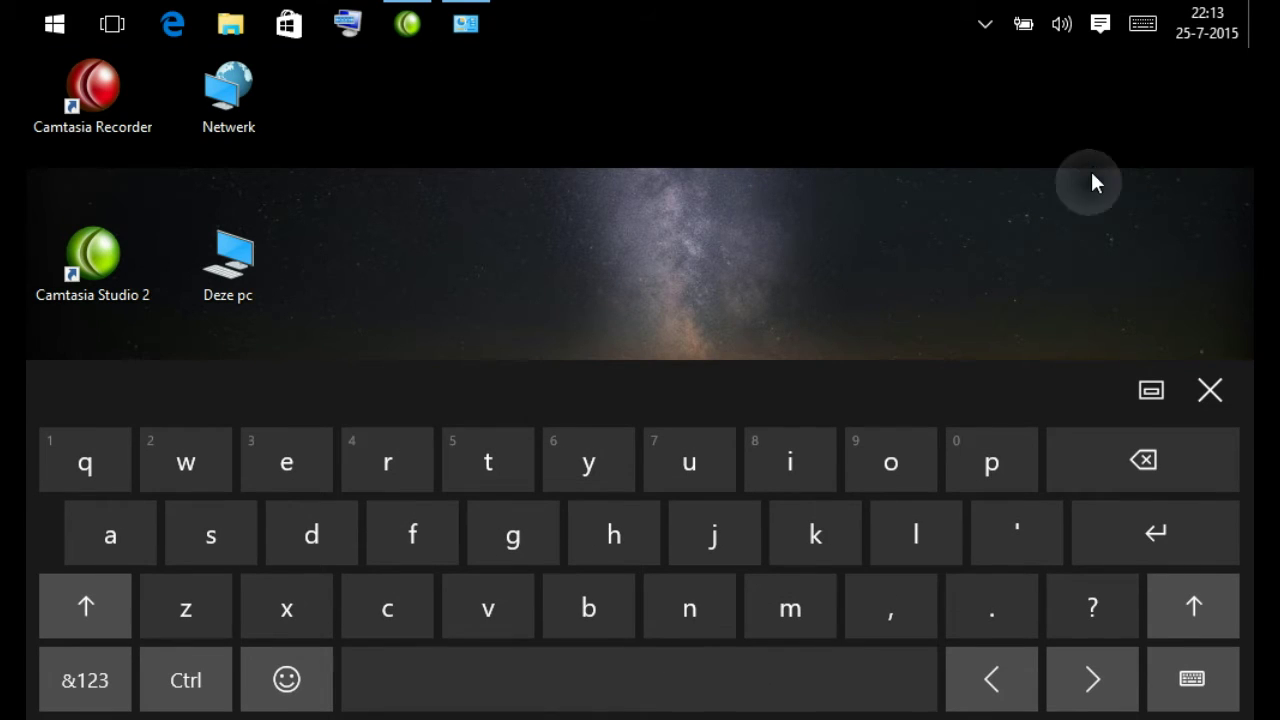
# Open the Windows settings and maximize the Instellingen window.
pyautogui.click(1099, 27)
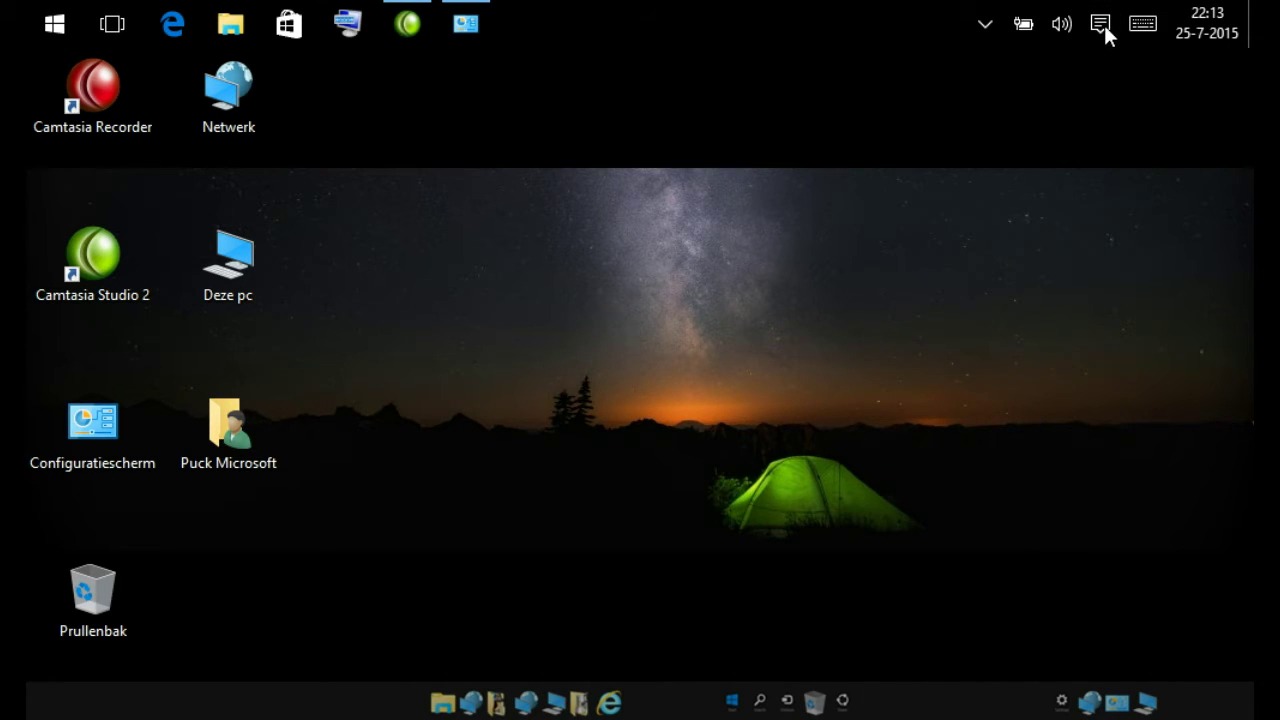
pyautogui.click(1104, 25)
pyautogui.click(1097, 33)
pyautogui.click(1095, 28)
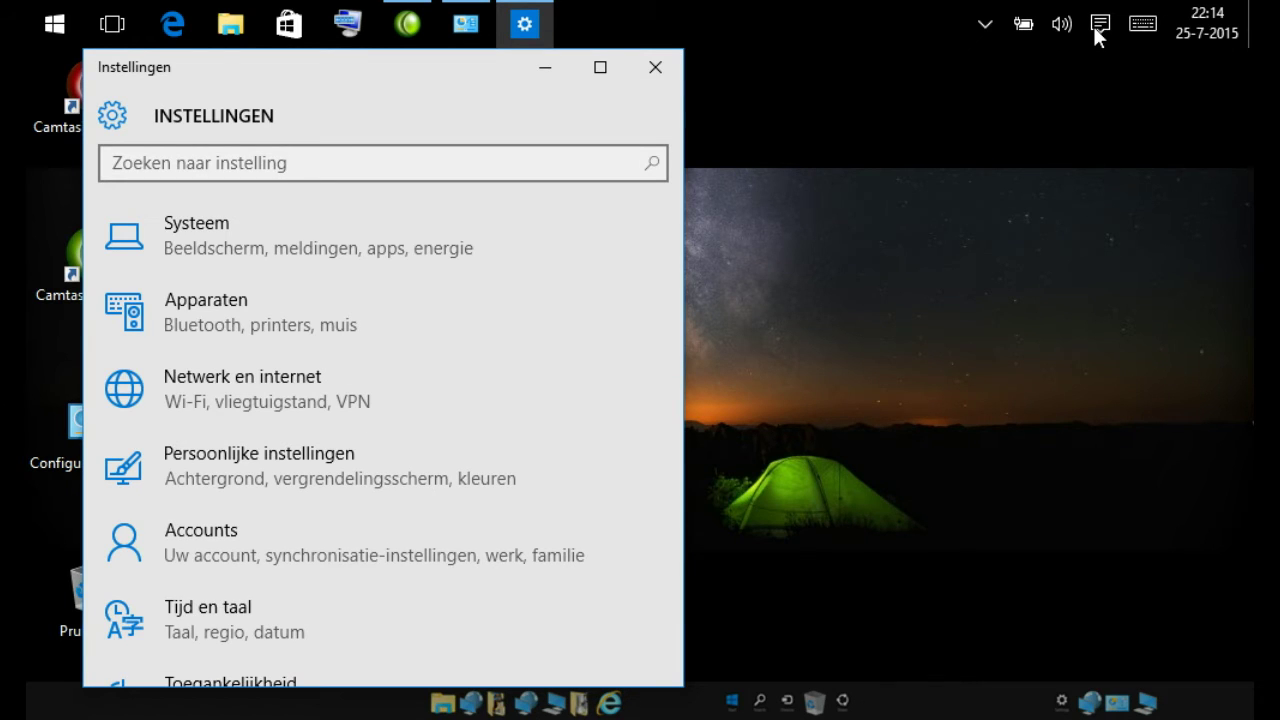
pyautogui.click(601, 68)
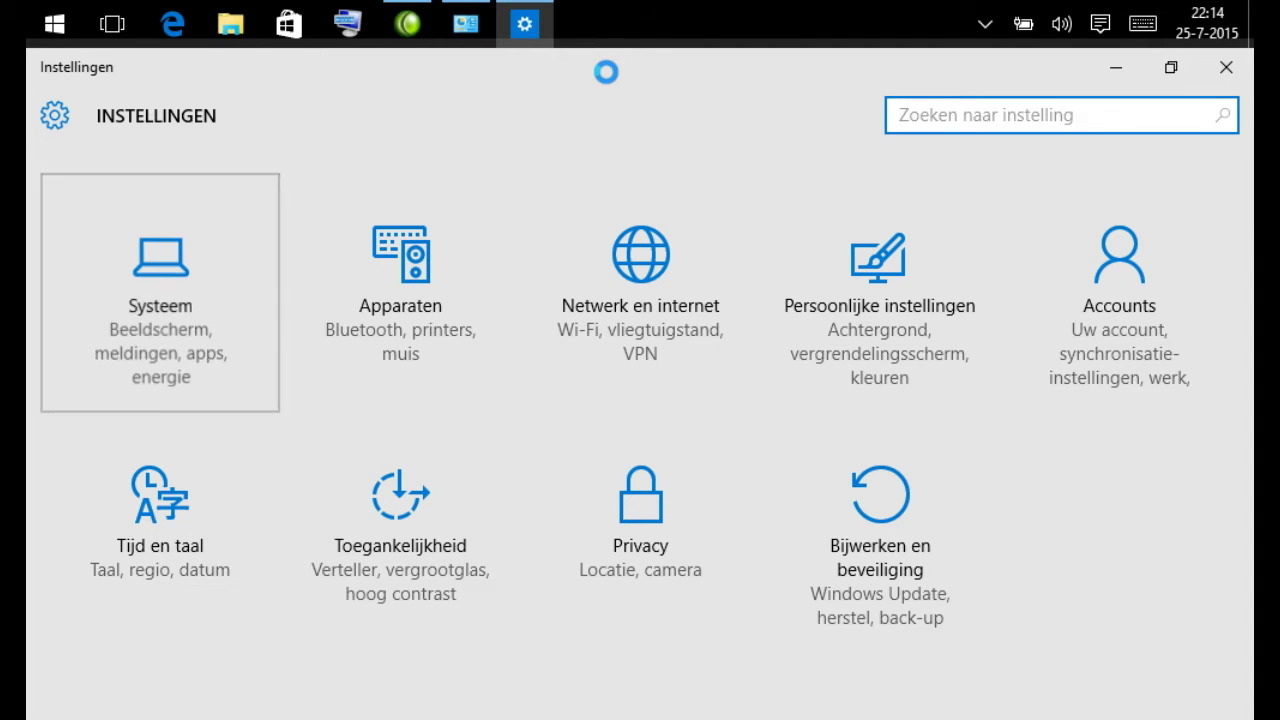
# Open the Systeem settings and go to the Opslag page.
pyautogui.press('Return')
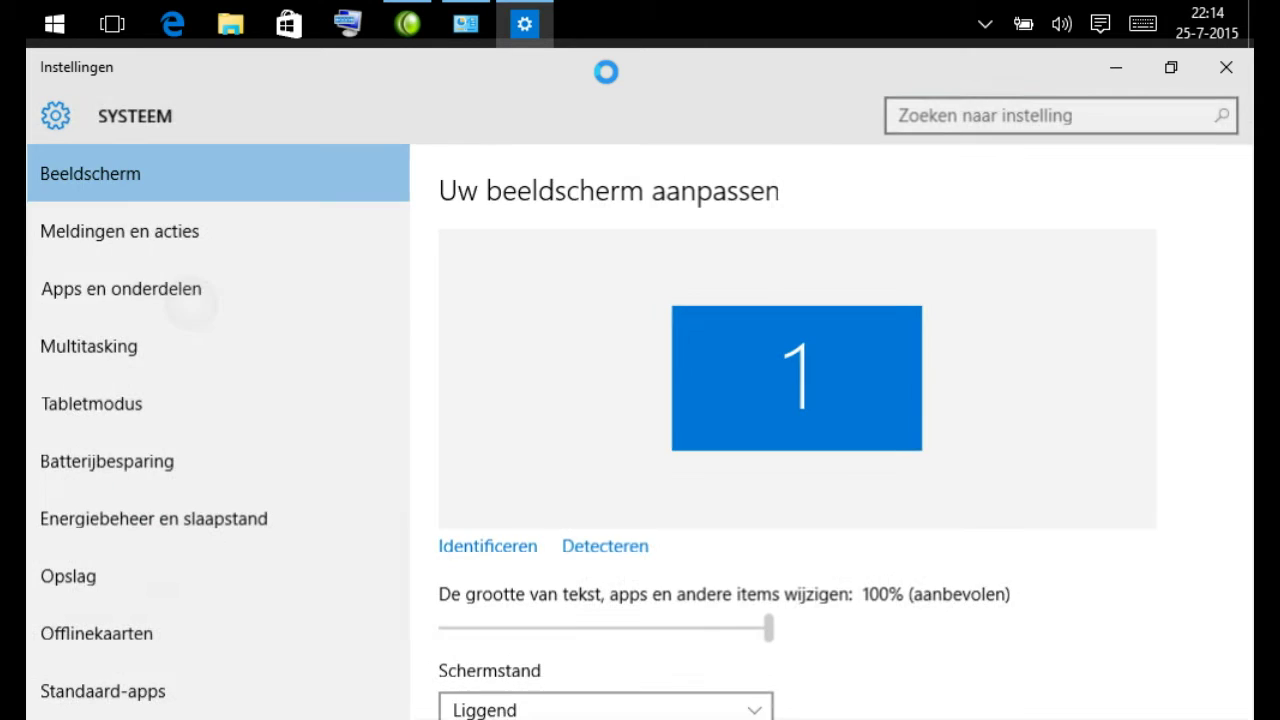
pyautogui.press('Down')
pyautogui.press('Down')
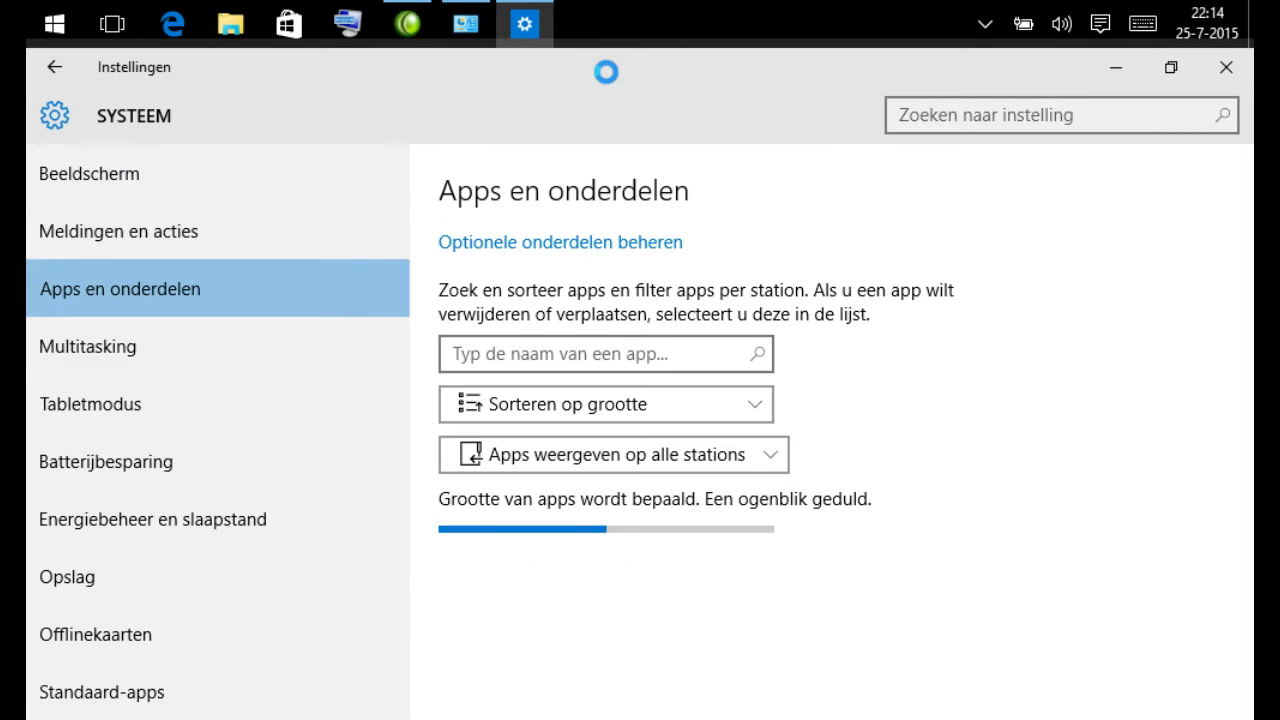
pyautogui.press('Down')
pyautogui.press('Down')
pyautogui.press('Down')
pyautogui.press('Down')
pyautogui.press('Down')
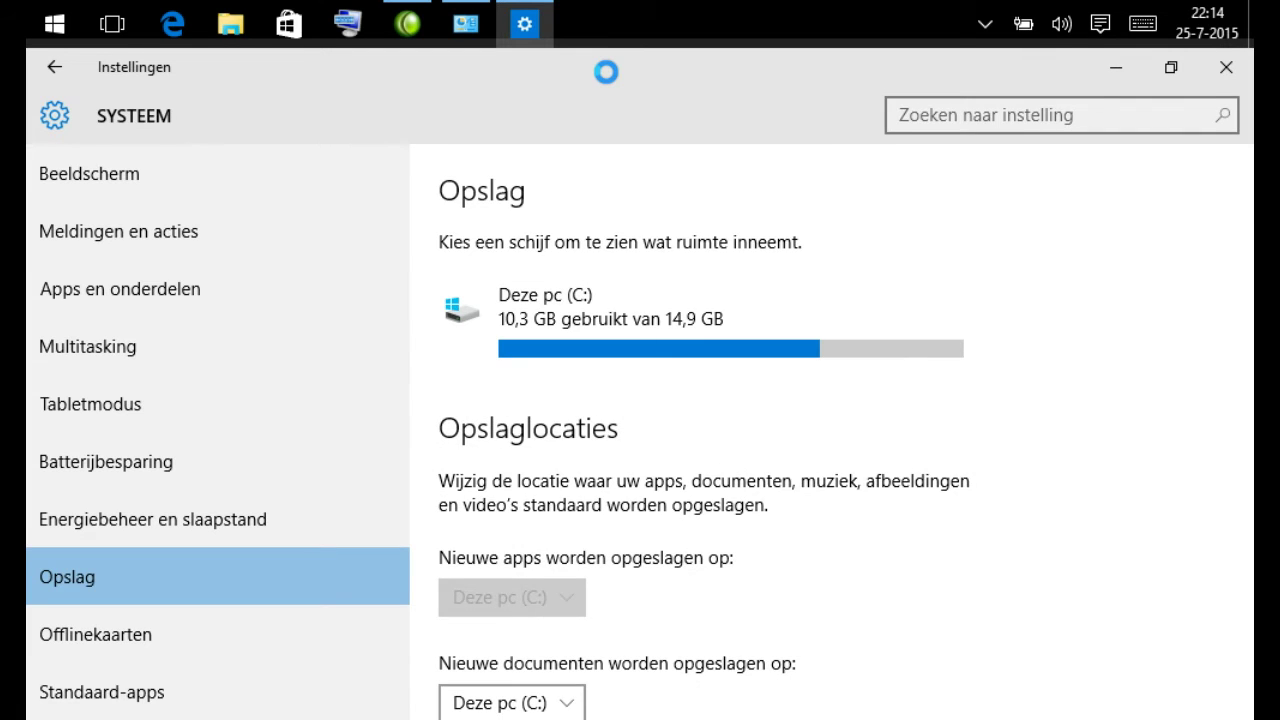
# Review the default save locations under Opslaglocaties and check the drive choices for new documents, keeping Deze pc (C:).
pyautogui.scroll(-3, 606, 72)
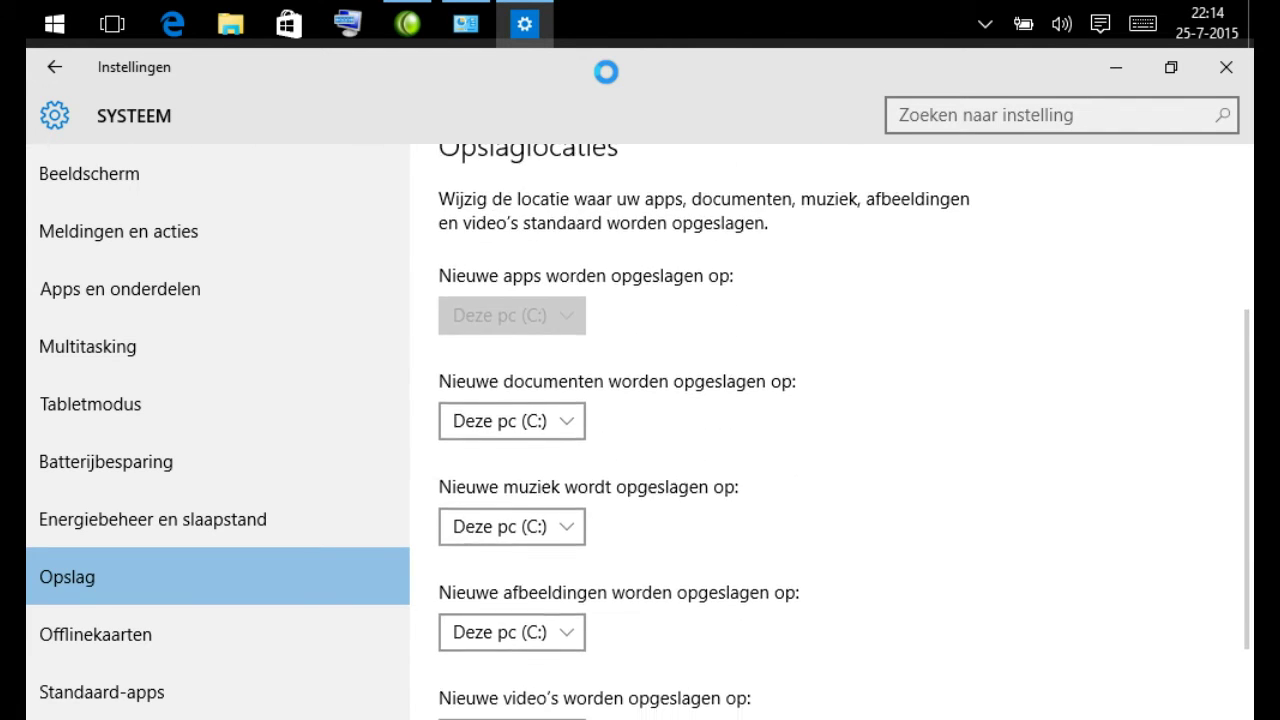
pyautogui.scroll(-1, 606, 72)
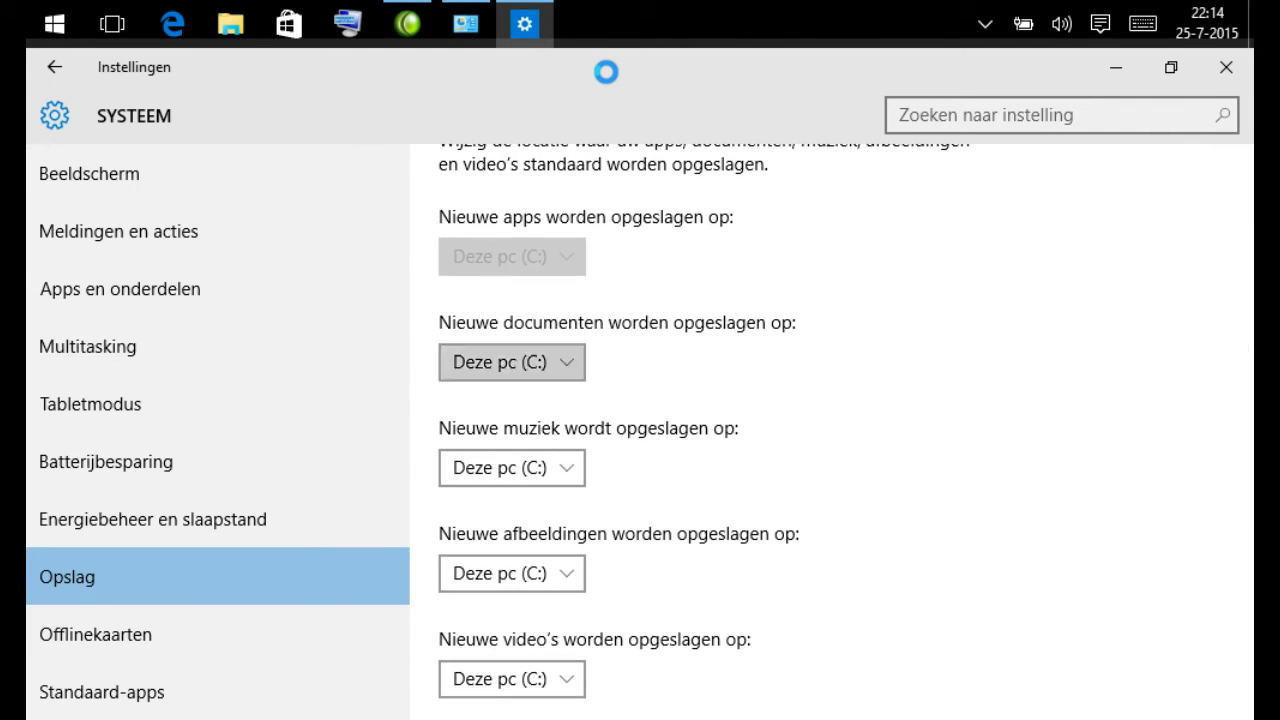
pyautogui.click(511, 362)
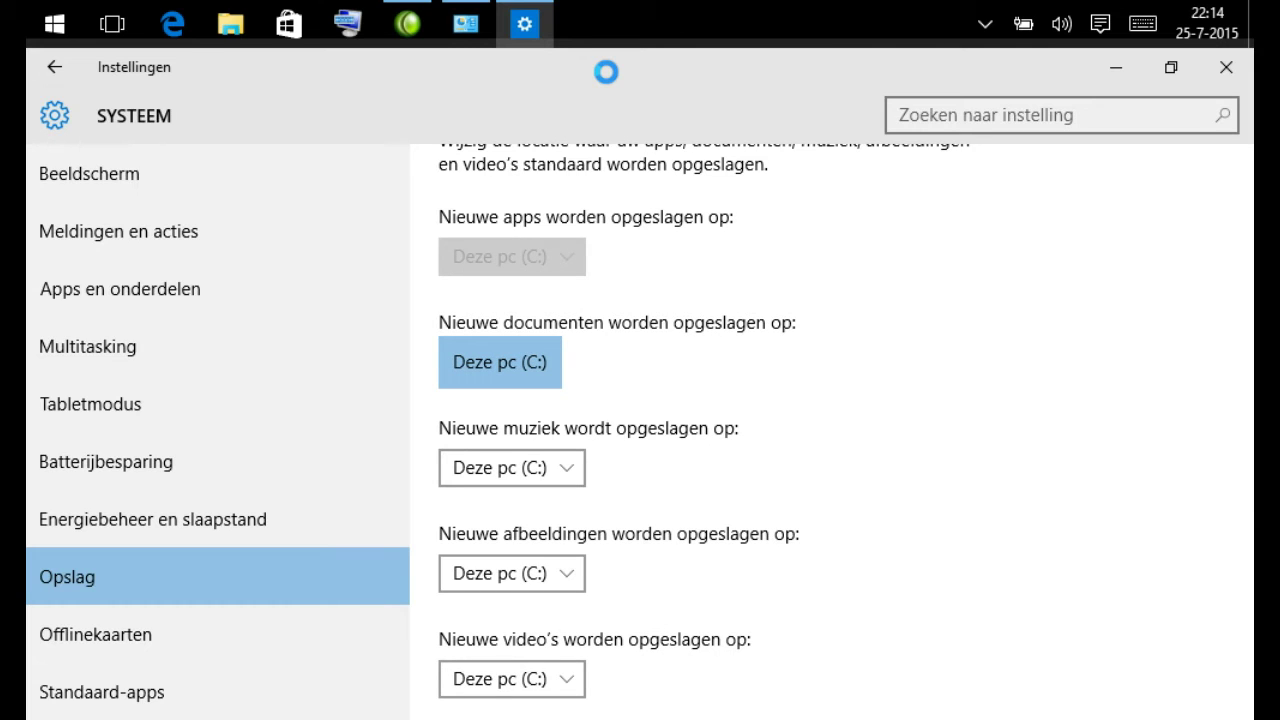
pyautogui.click(500, 362)
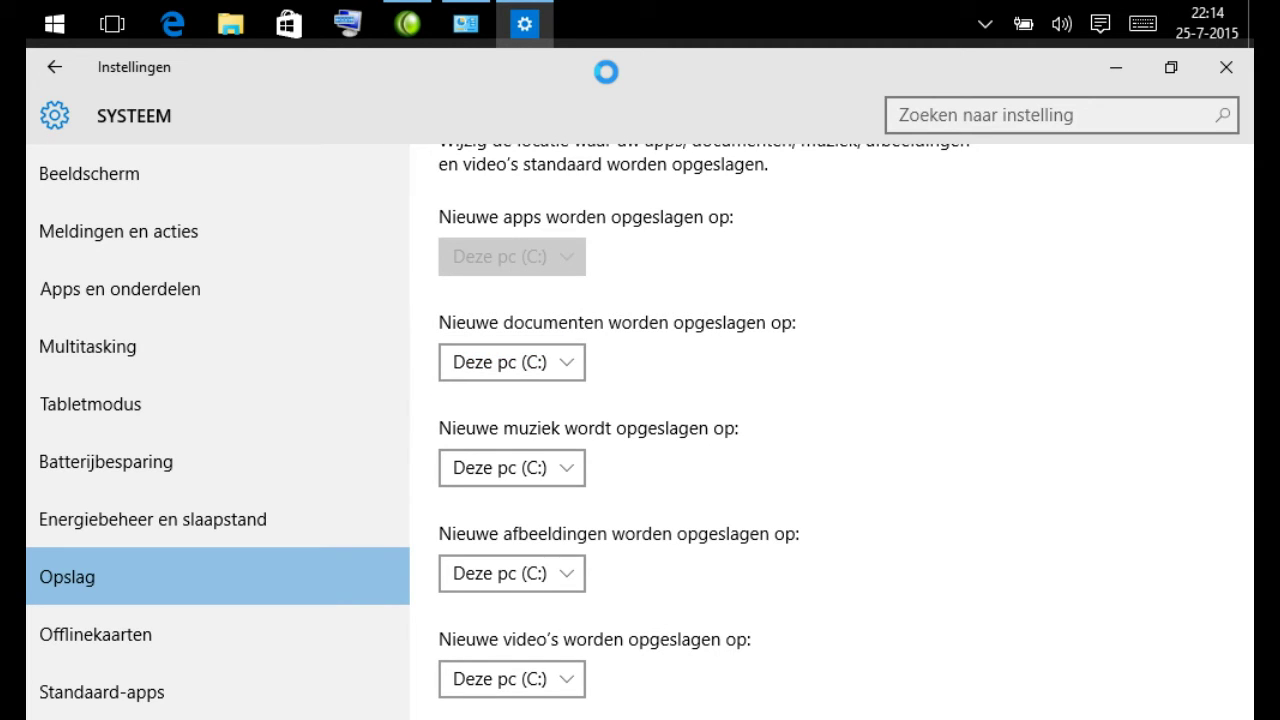
pyautogui.scroll(6, 606, 72)
pyautogui.scroll(-1, 606, 72)
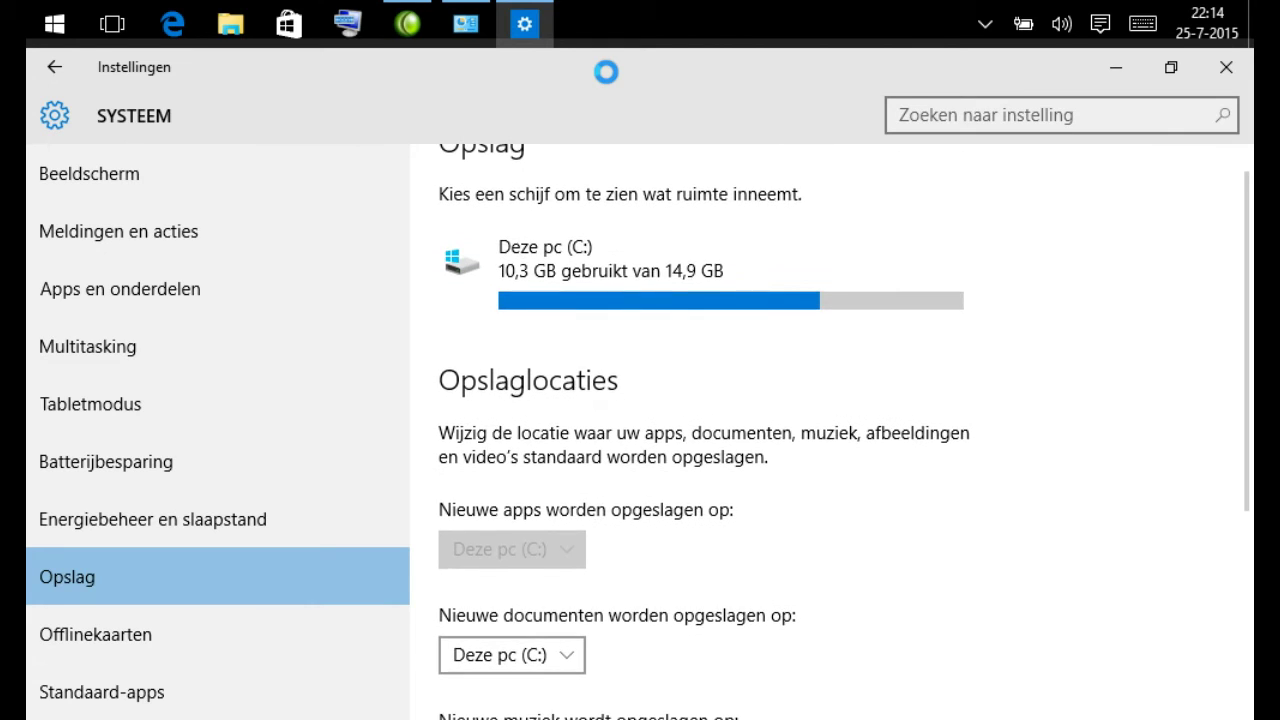
# Examine the storage usage categories of Deze pc (C:), and close Instellingen.
pyautogui.click(700, 270)
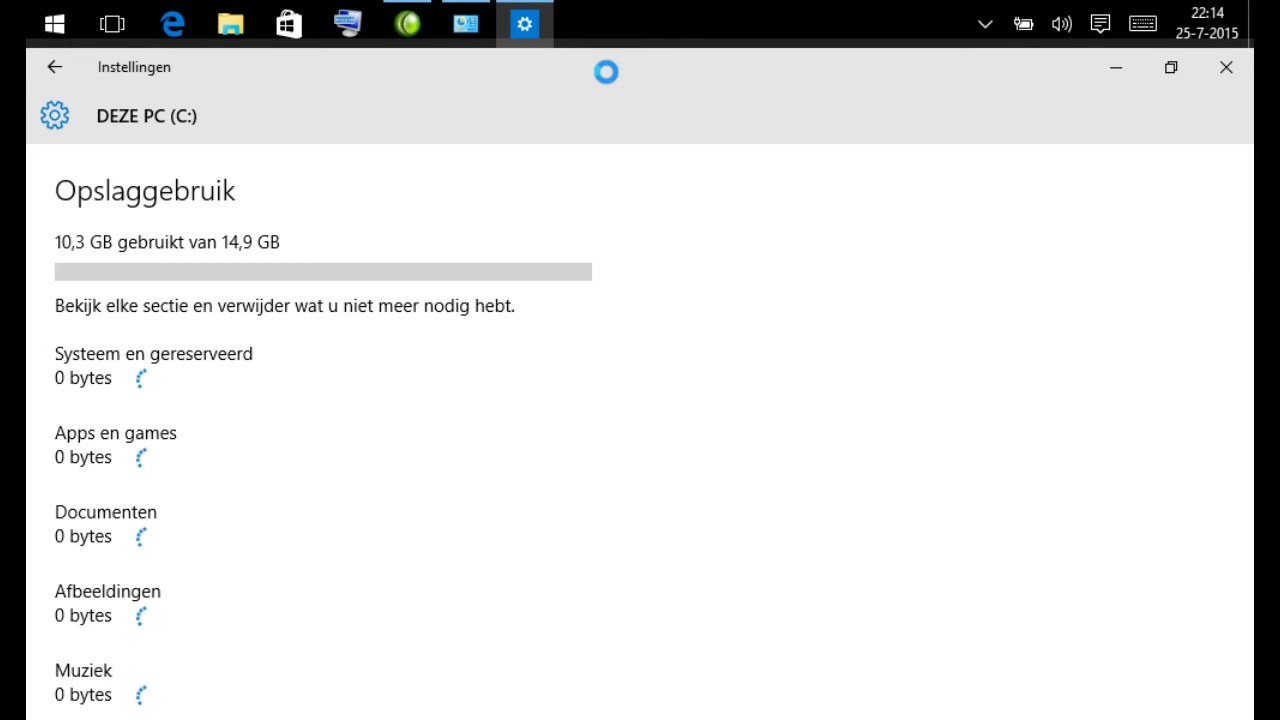
pyautogui.scroll(-3, 640, 430)
pyautogui.scroll(-1, 640, 430)
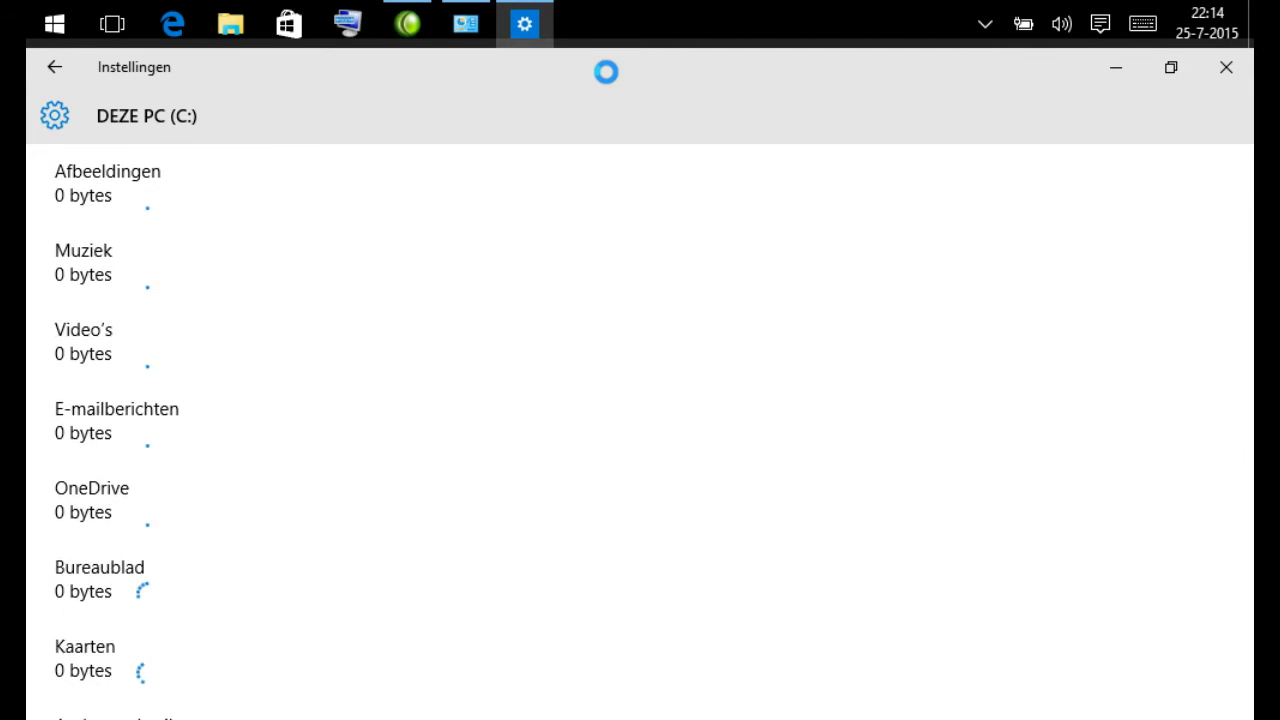
pyautogui.scroll(-3, 640, 430)
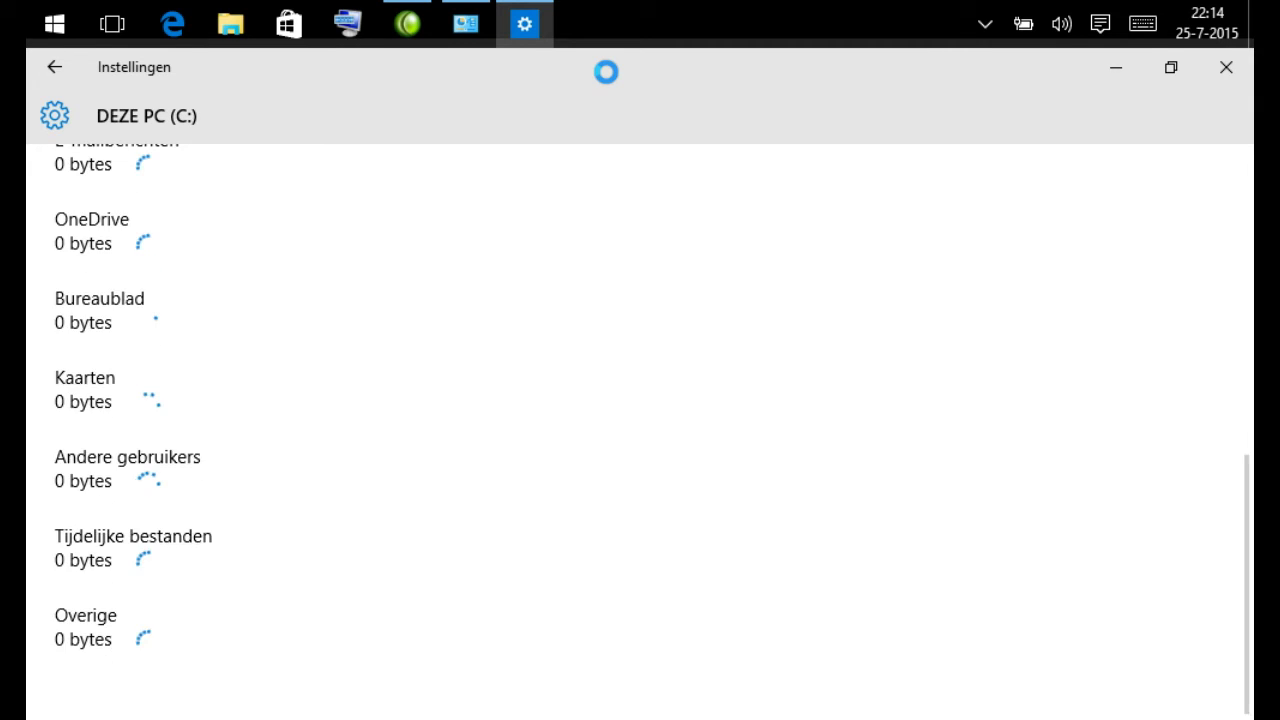
pyautogui.scroll(5, 640, 430)
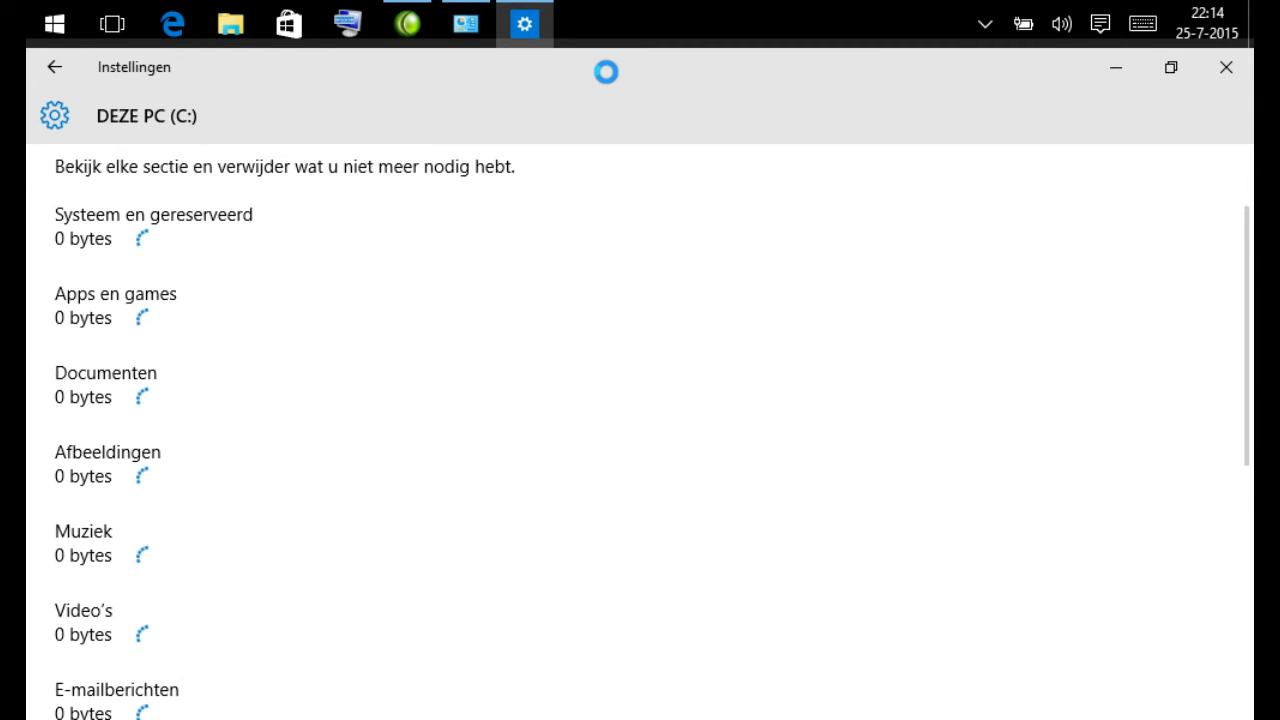
pyautogui.scroll(2, 640, 430)
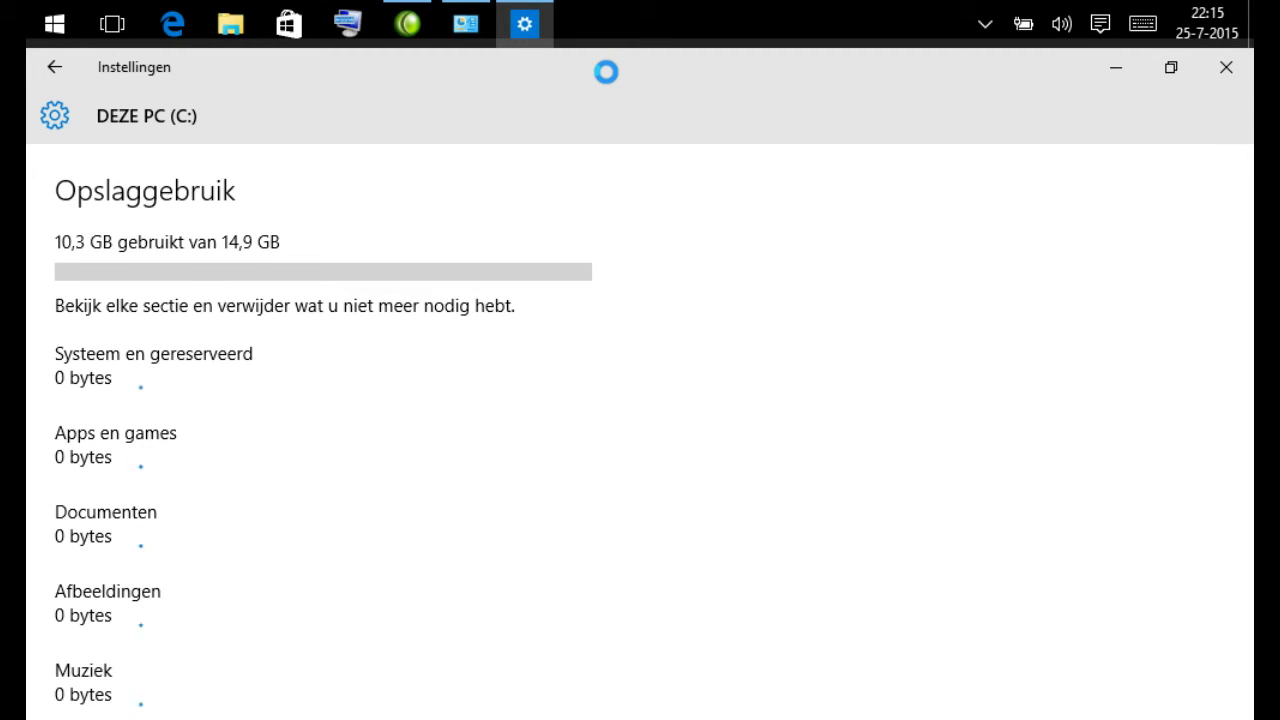
pyautogui.click(58, 68)
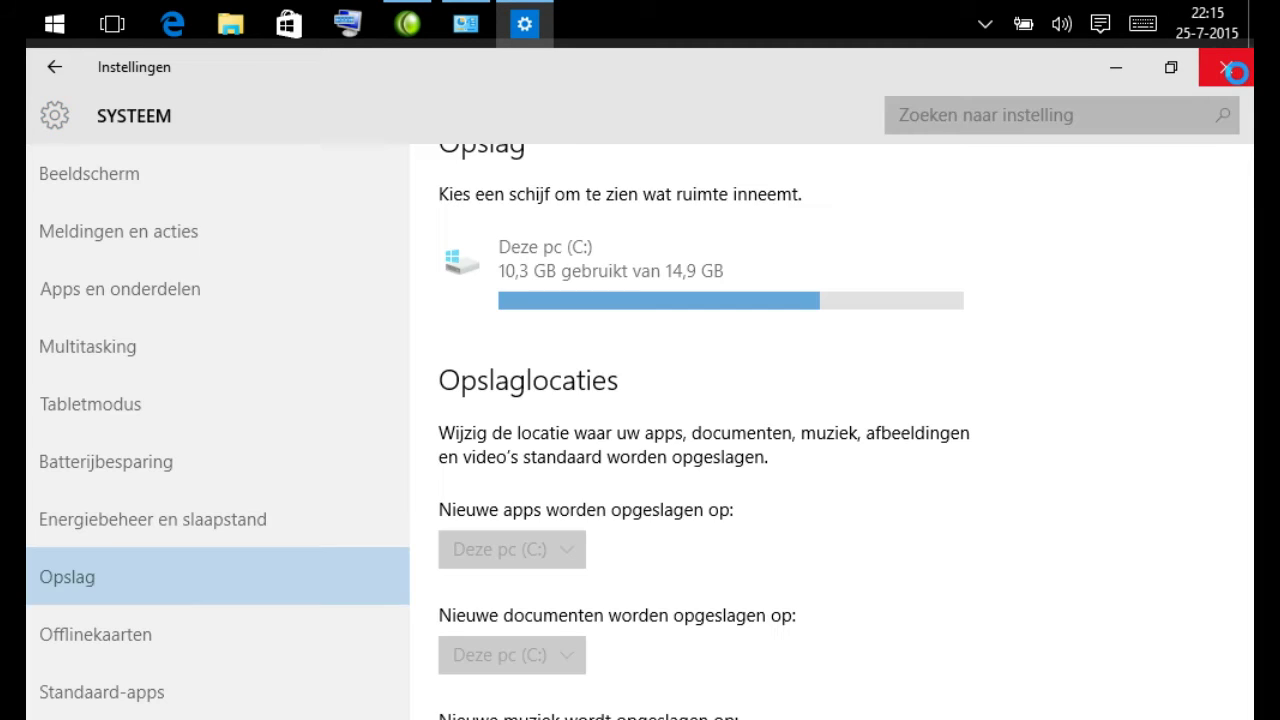
pyautogui.click(1228, 68)
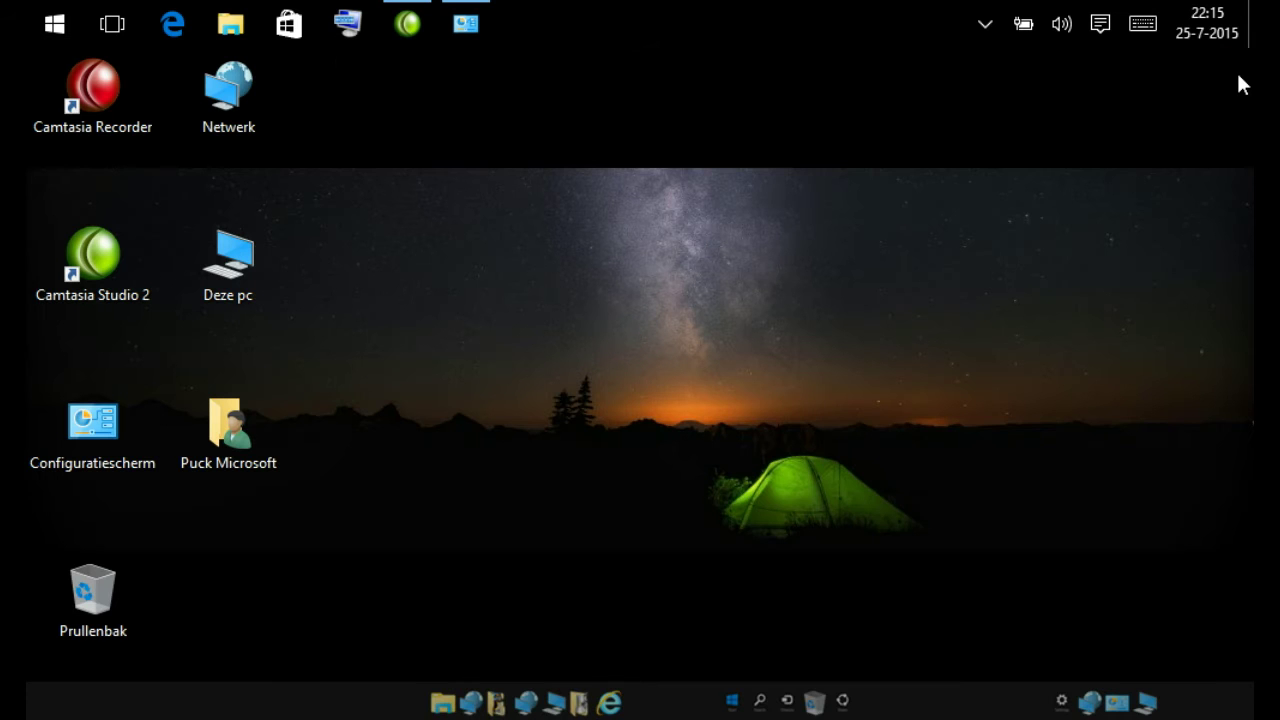
# View Actiecentrum and the Alle programma's list of the classic start menu, closing both.
pyautogui.click(1101, 24)
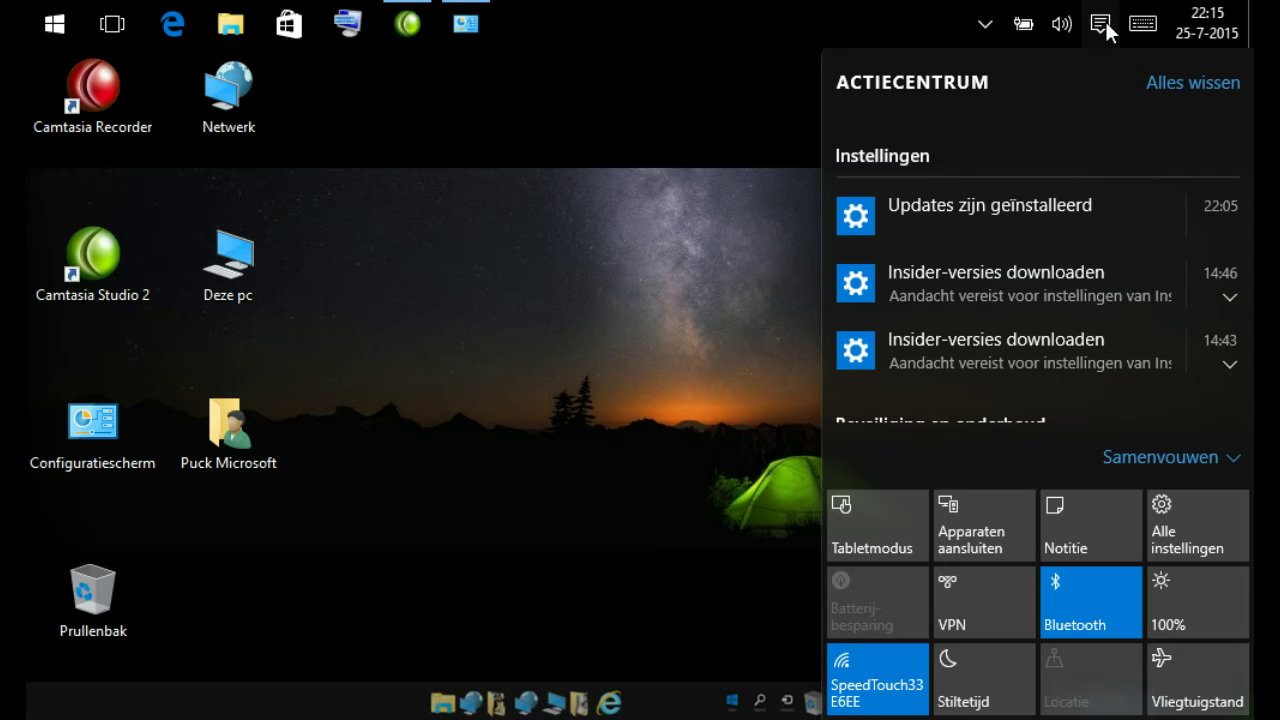
pyautogui.click(677, 474)
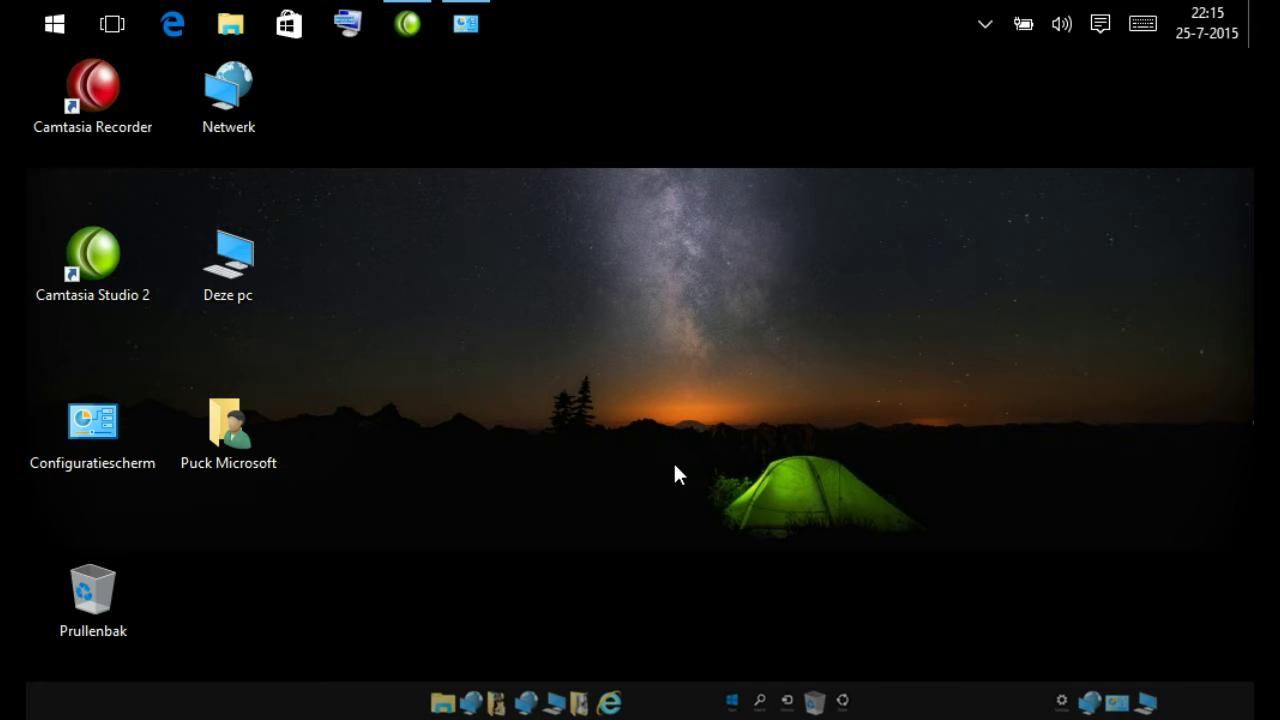
pyautogui.click(70, 25)
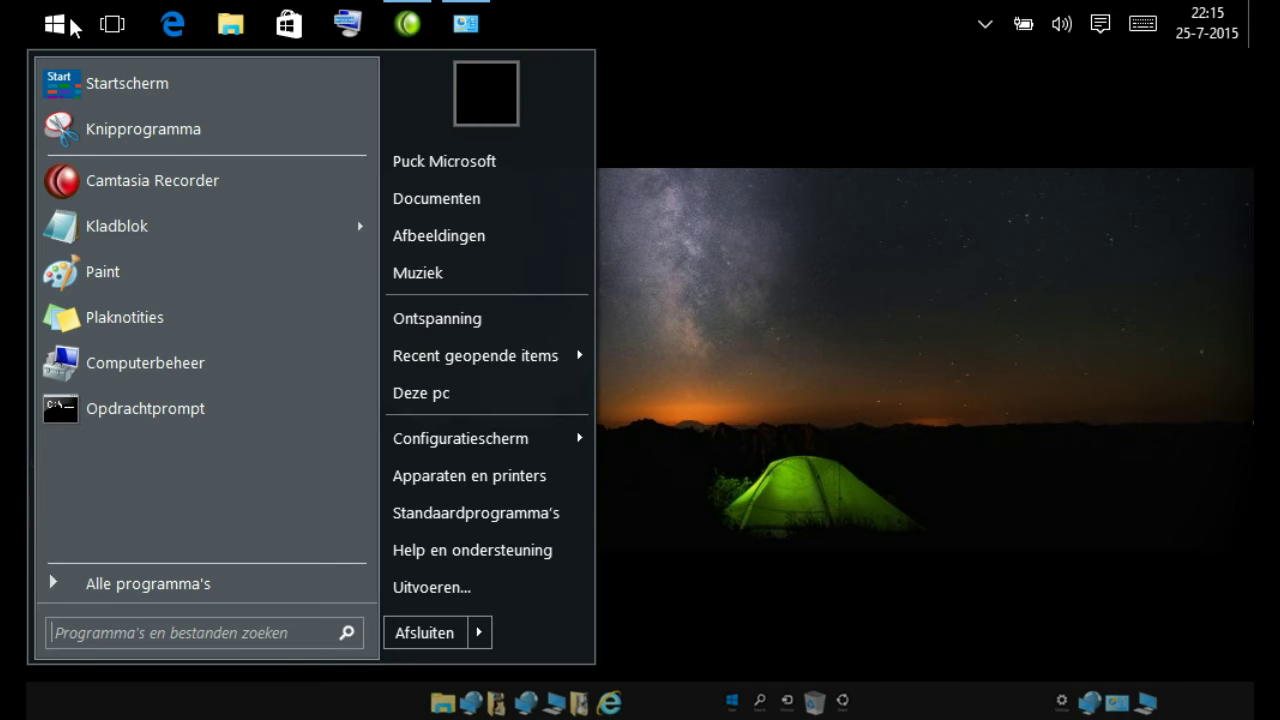
pyautogui.click(218, 586)
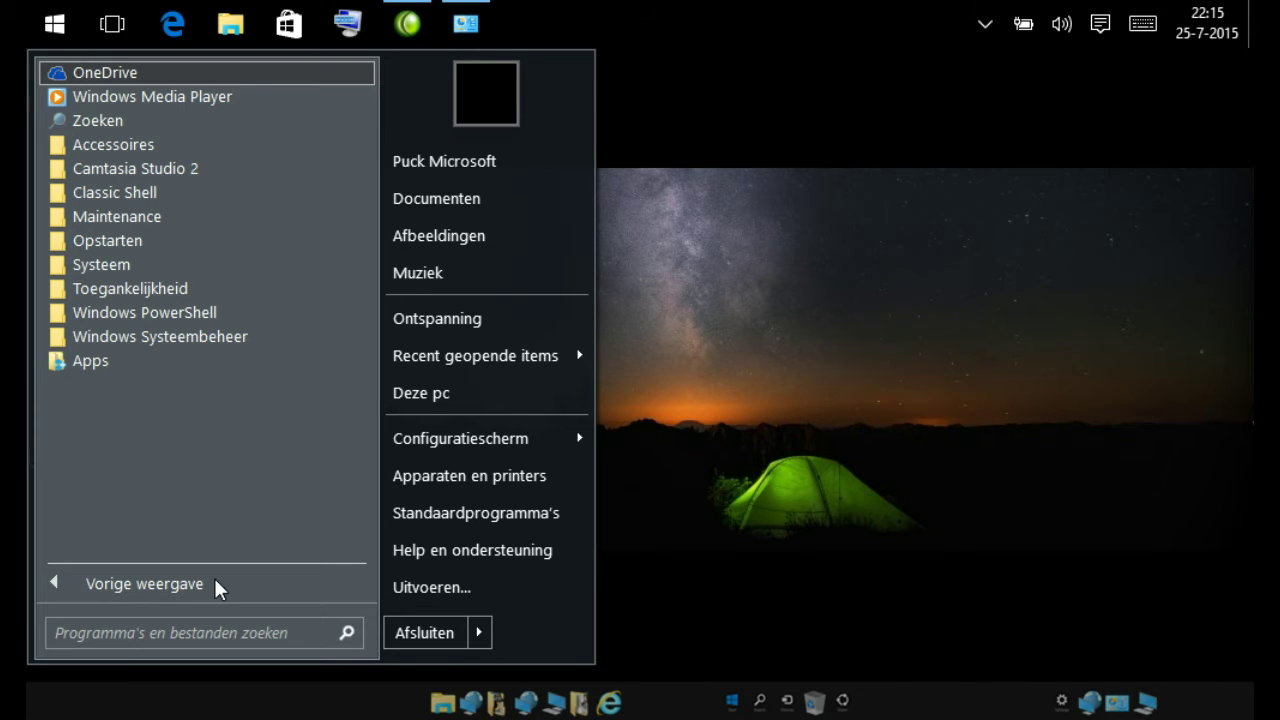
pyautogui.press('Escape')
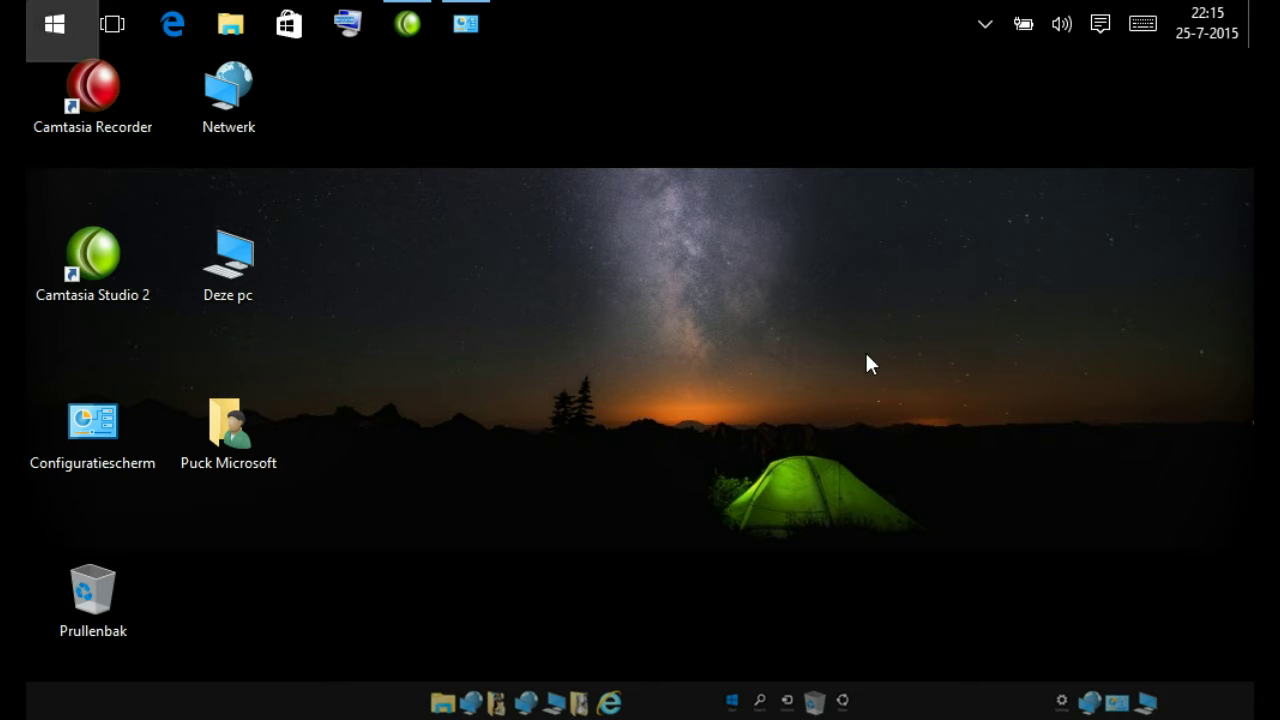
# Exit Classic Start Menu and check that the standard Windows 10 start menu opens.
pyautogui.rightClick(59, 28)
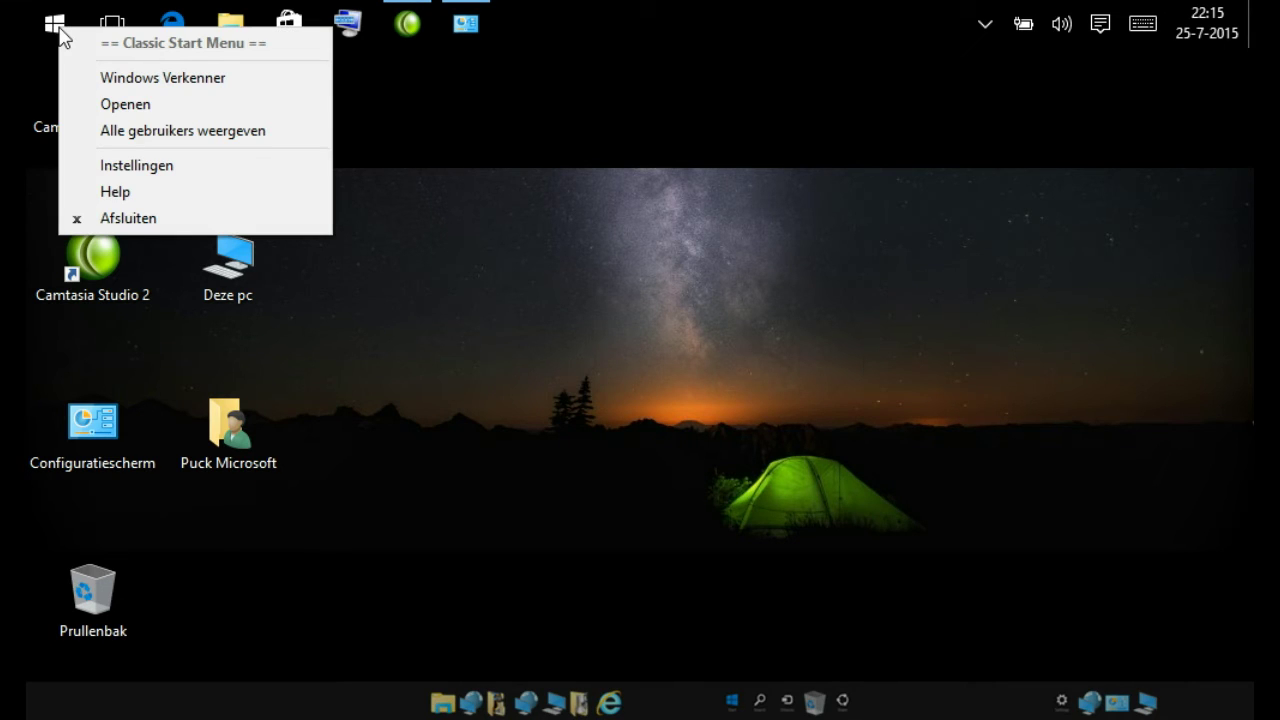
pyautogui.click(193, 221)
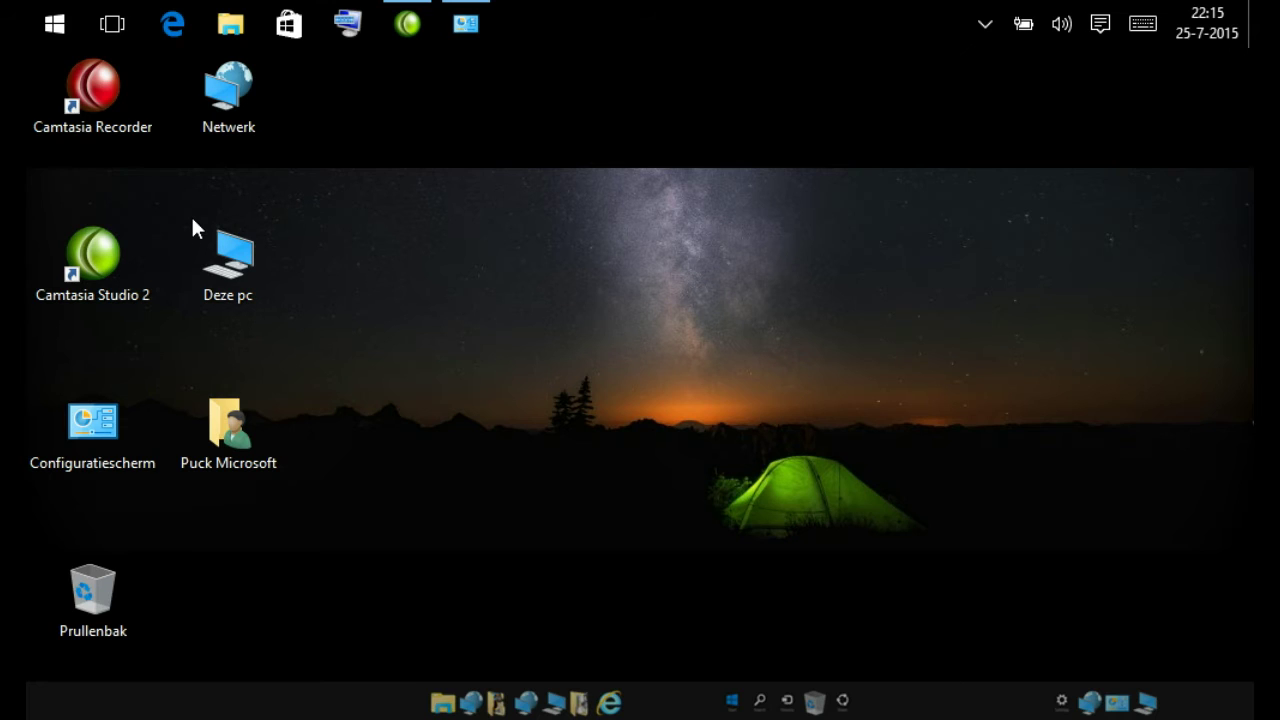
pyautogui.click(59, 24)
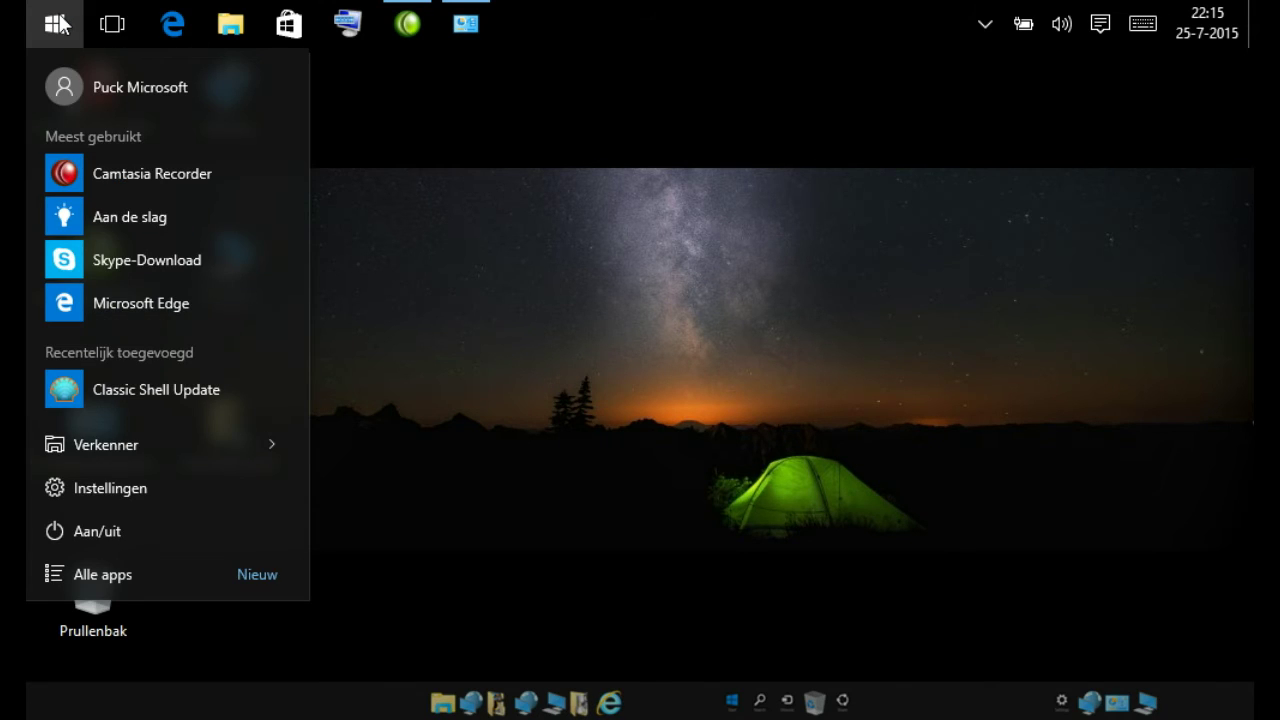
pyautogui.click(59, 24)
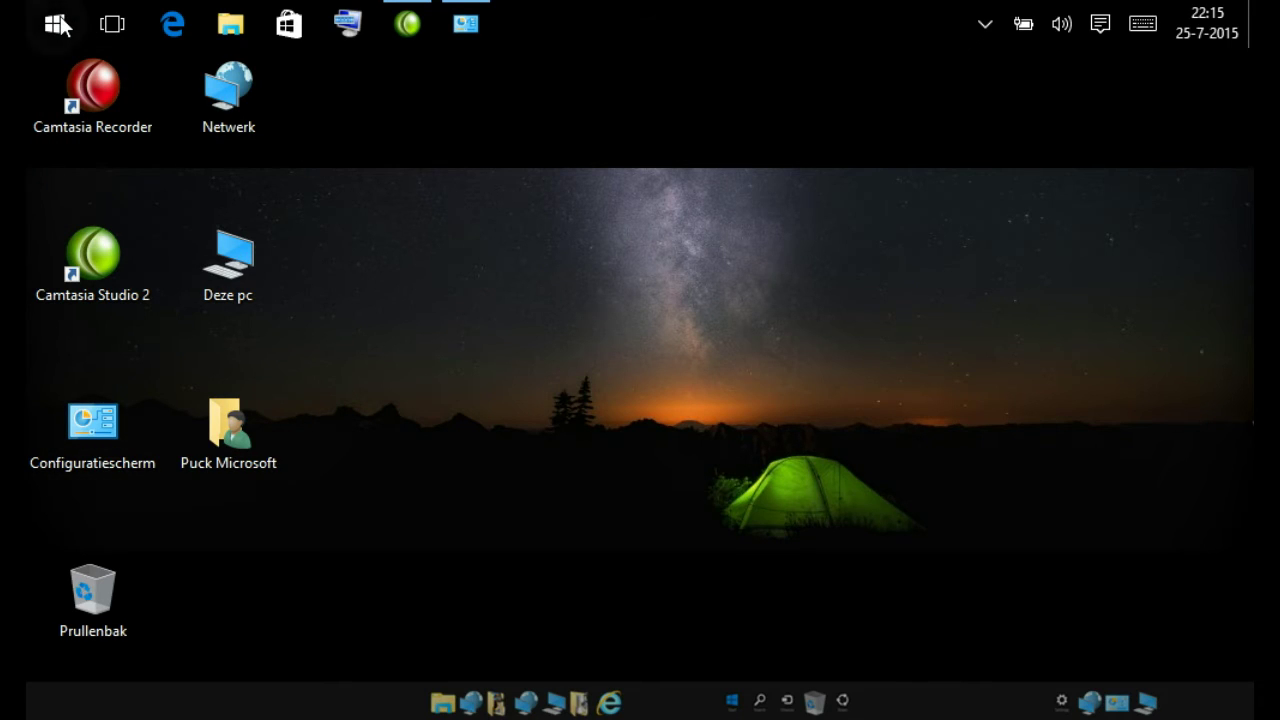
# Examine the Alle apps list of the standard start menu from Recentelijk toegevoegd through the S entries and back.
pyautogui.click(58, 25)
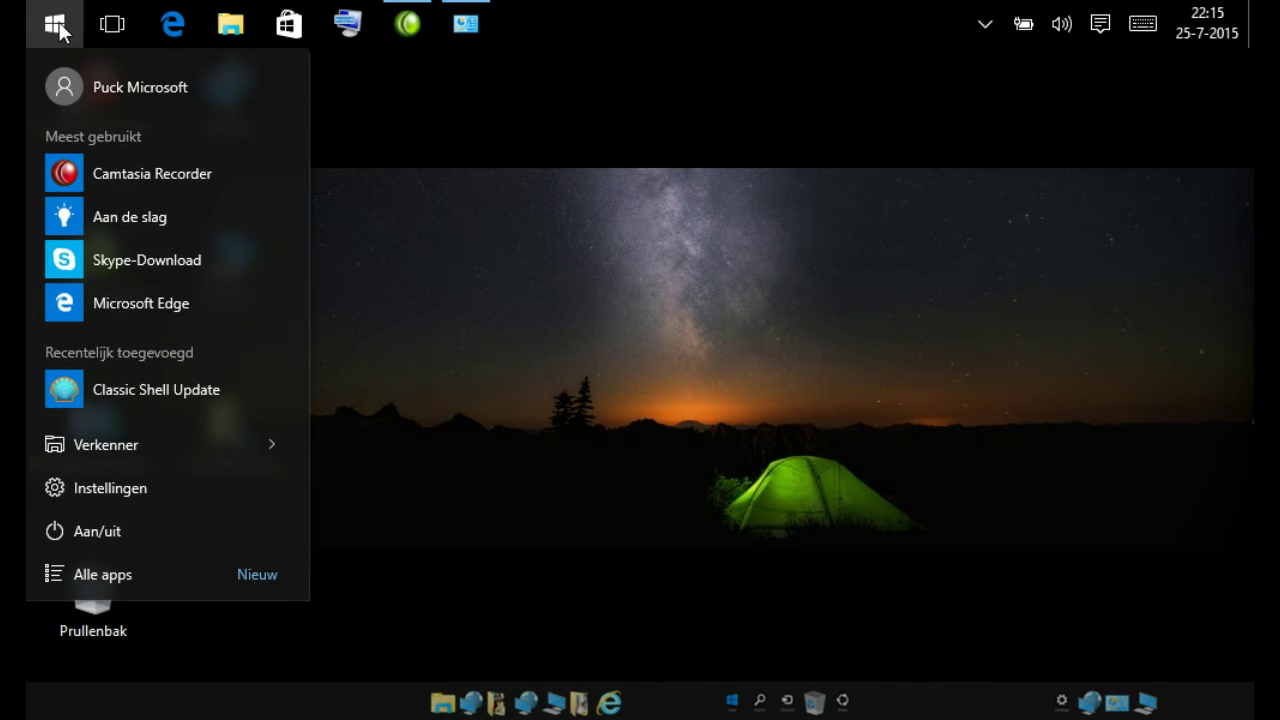
pyautogui.press('Up')
pyautogui.press('Return')
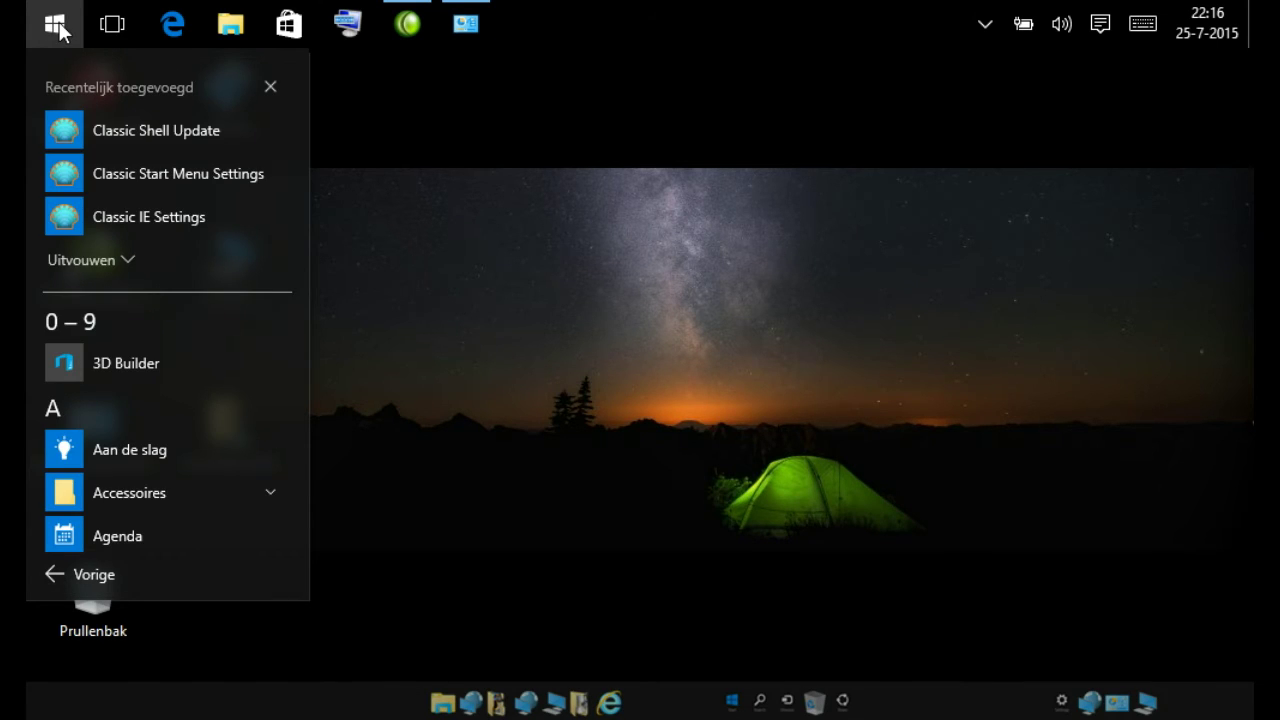
pyautogui.scroll(-8, 58, 25)
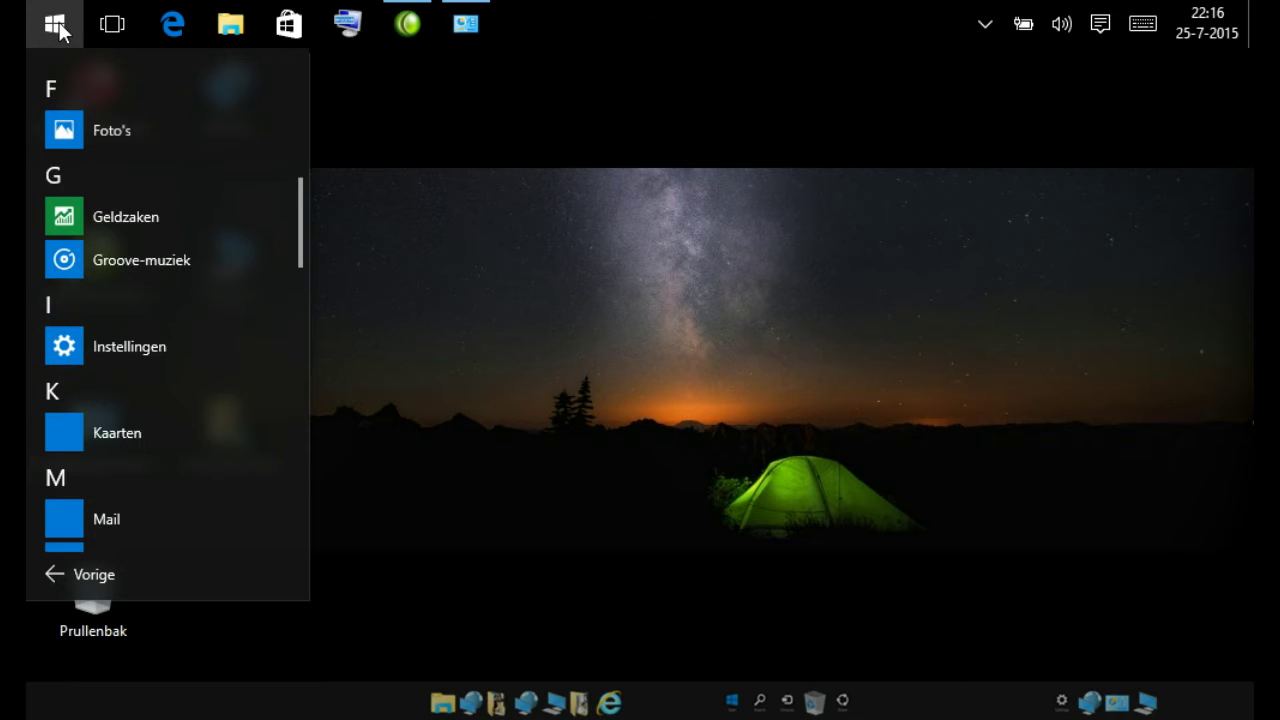
pyautogui.scroll(-10, 58, 25)
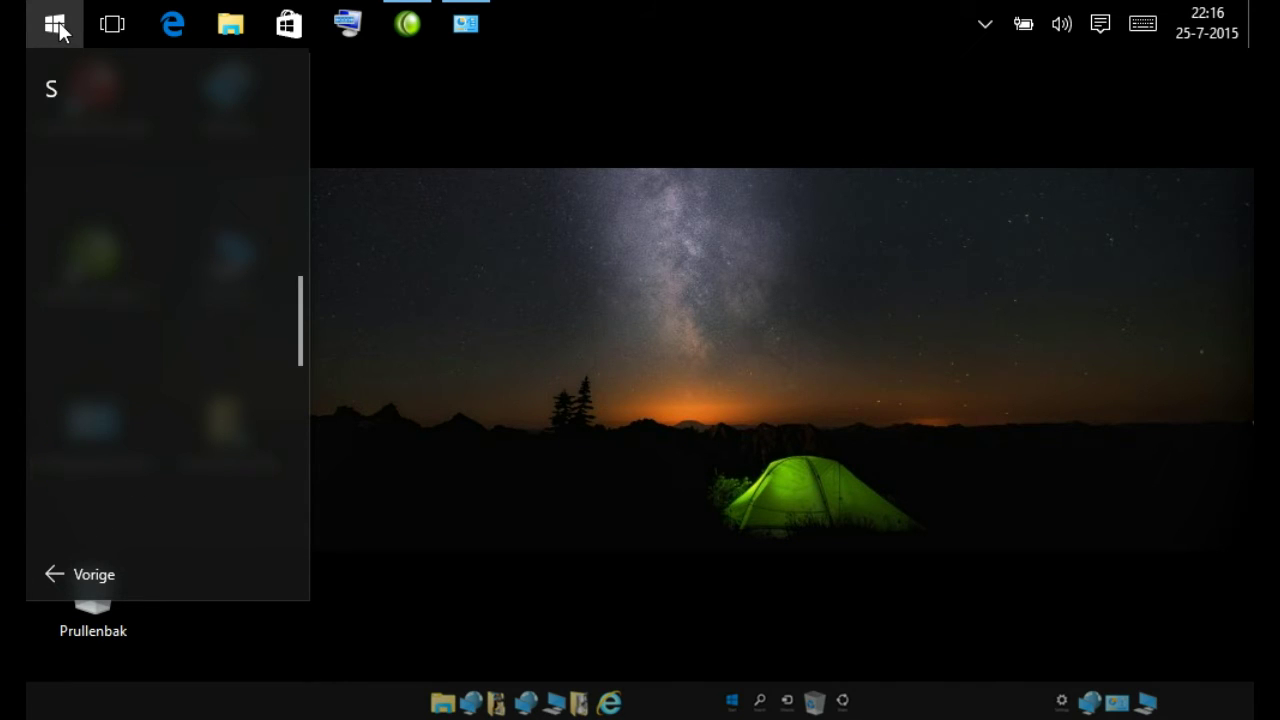
pyautogui.scroll(1, 58, 27)
pyautogui.scroll(-1, 58, 27)
pyautogui.scroll(3, 58, 27)
pyautogui.scroll(2, 60, 30)
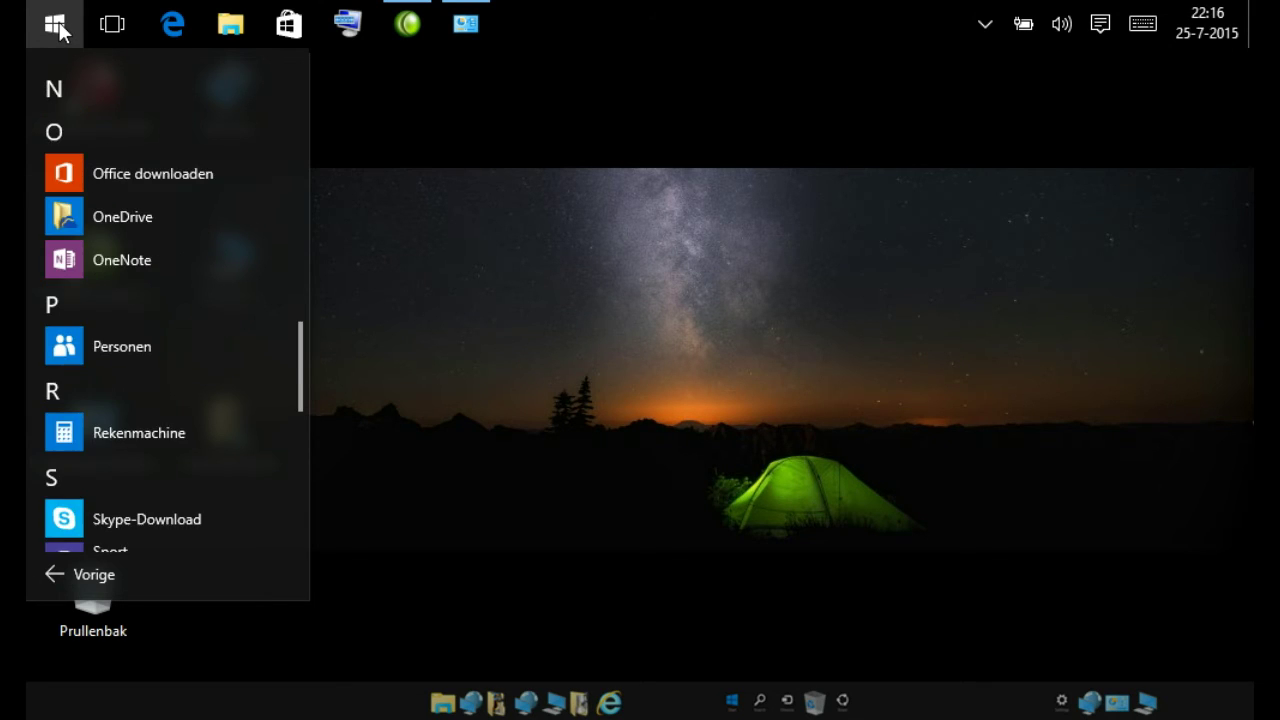
pyautogui.scroll(5, 60, 30)
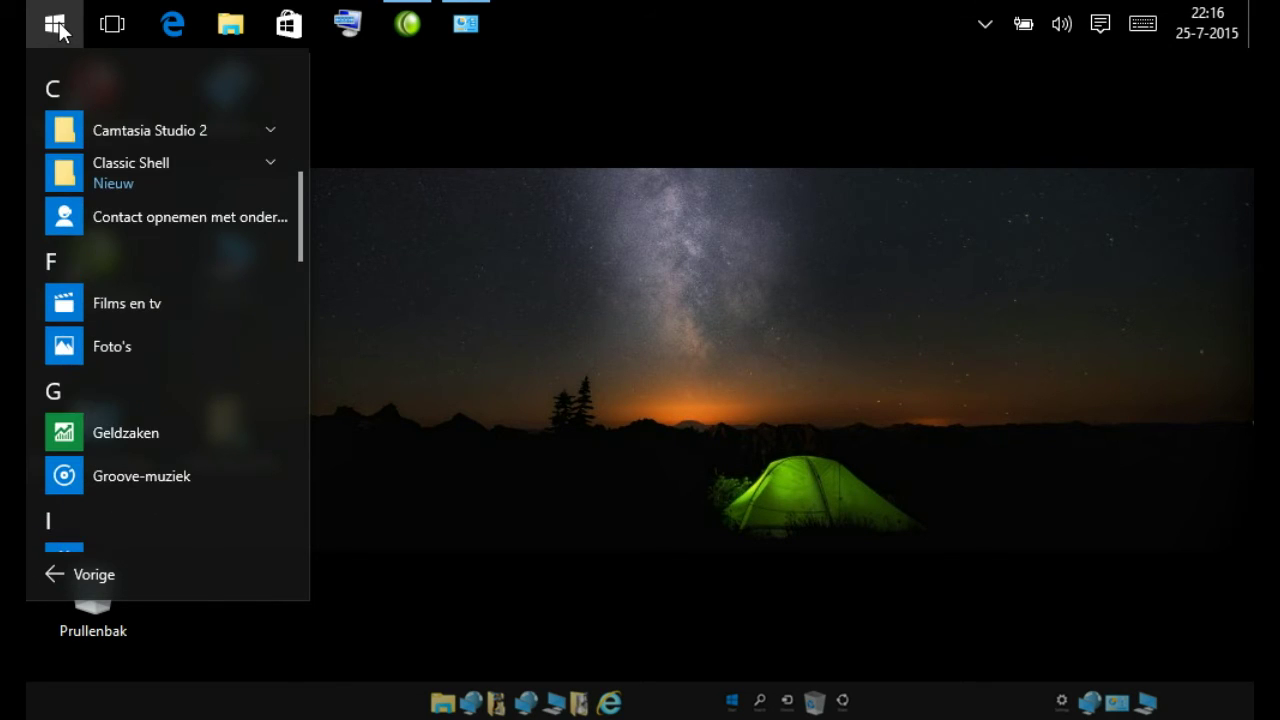
pyautogui.scroll(4, 60, 30)
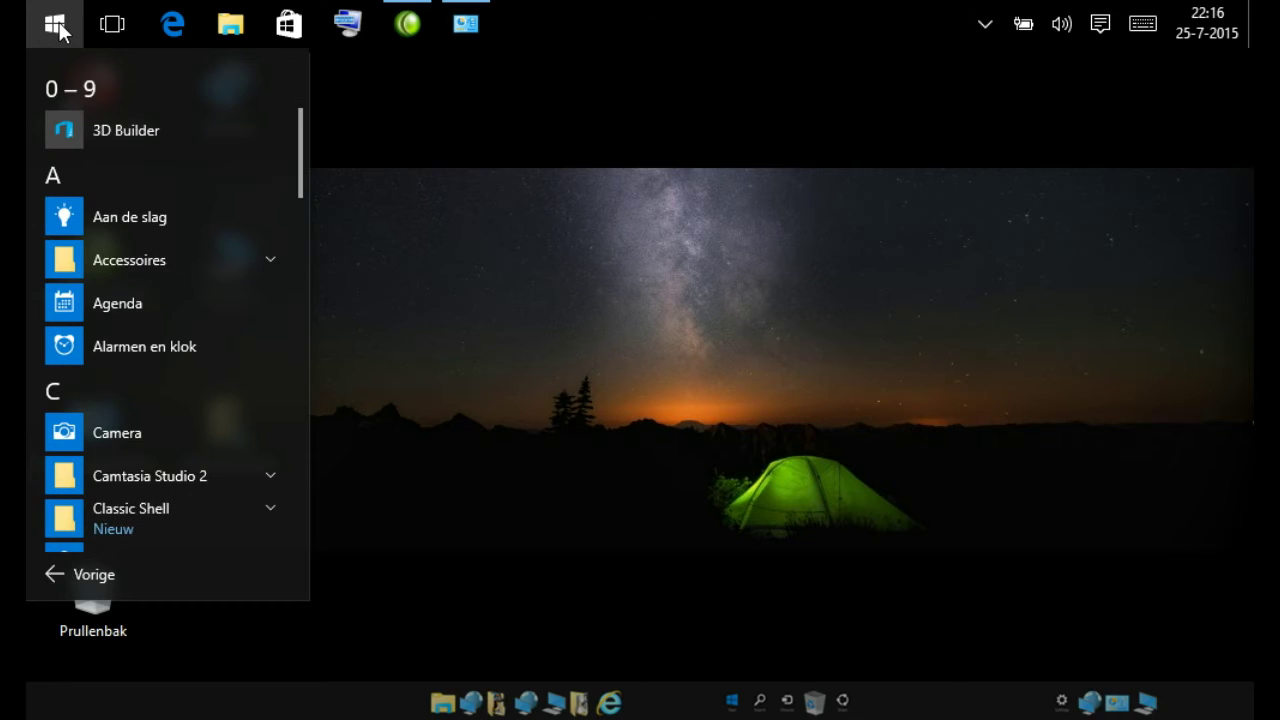
pyautogui.scroll(3, 60, 30)
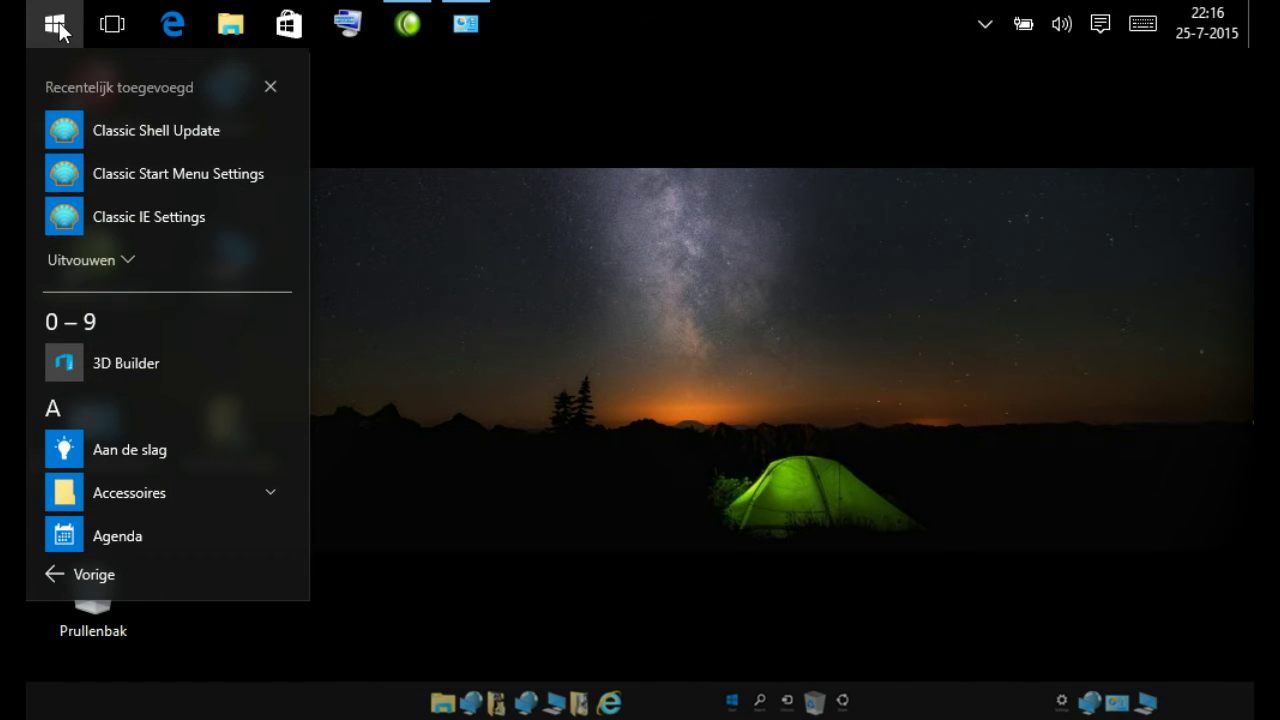
# Display the touch keyboard over the desktop, and turn on Tabletmodus from Actiecentrum, closing the pane.
pyautogui.click(1149, 28)
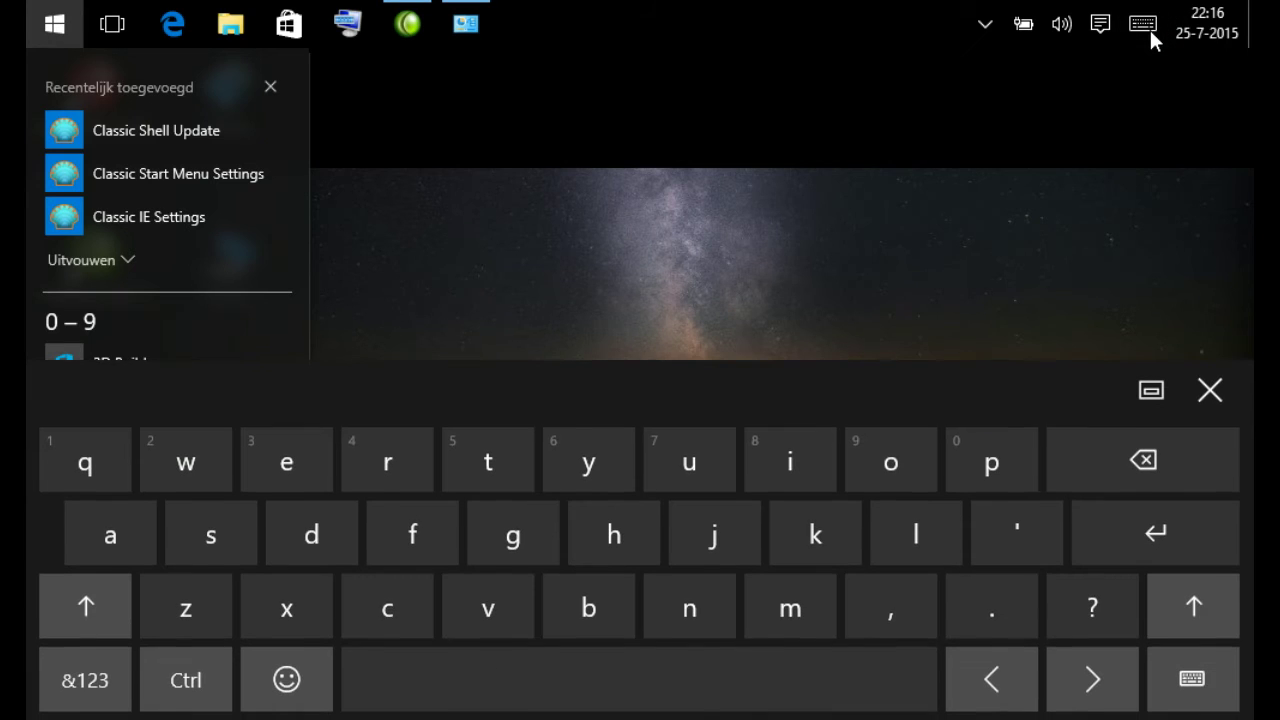
pyautogui.click(1083, 171)
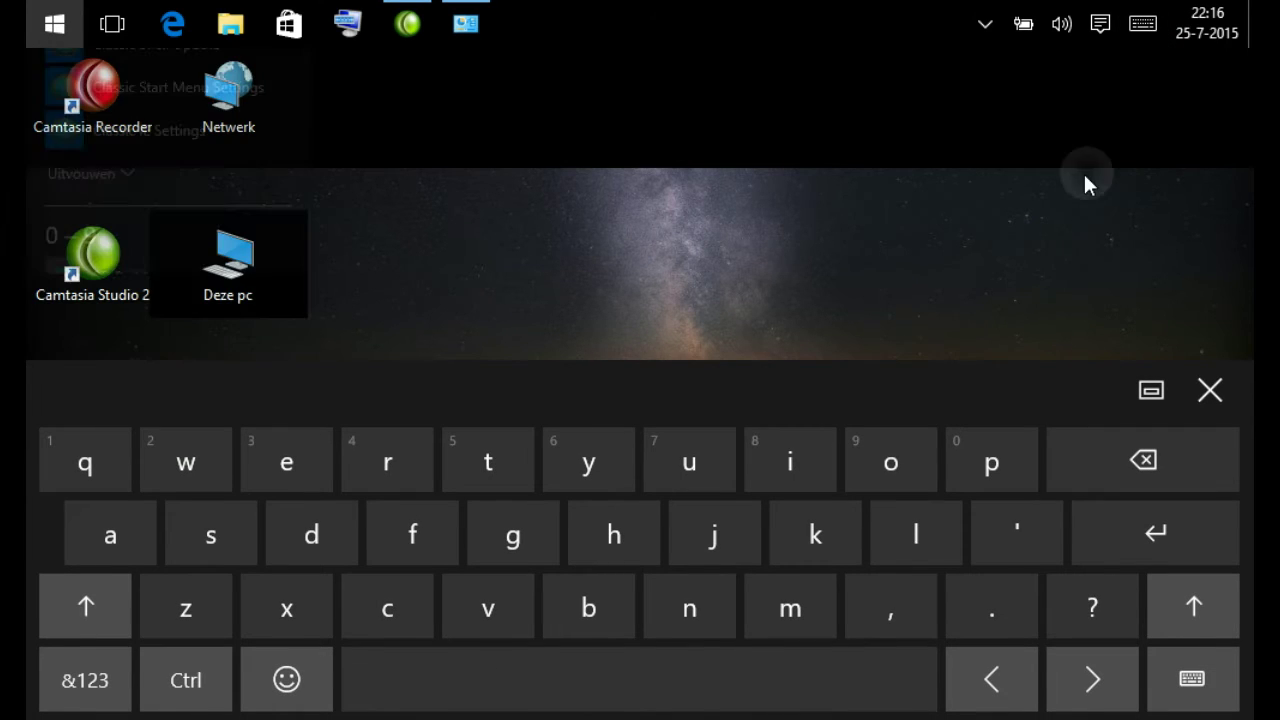
pyautogui.click(1097, 26)
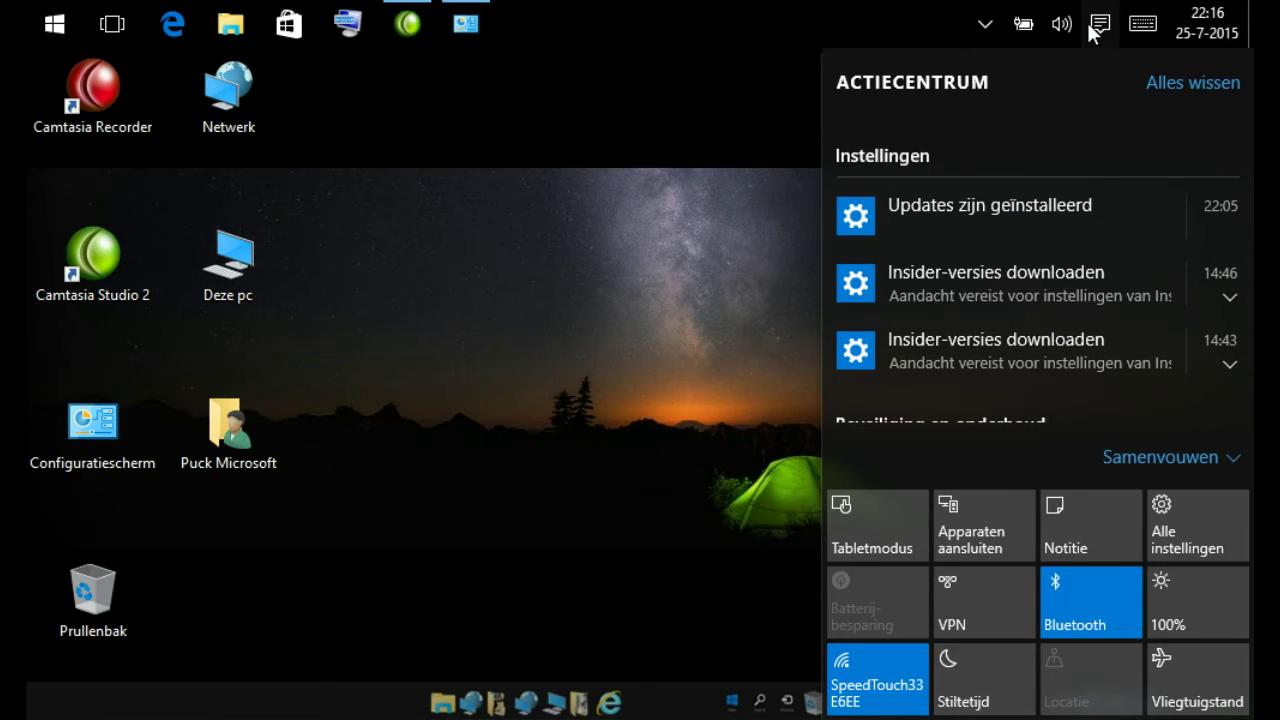
pyautogui.click(877, 524)
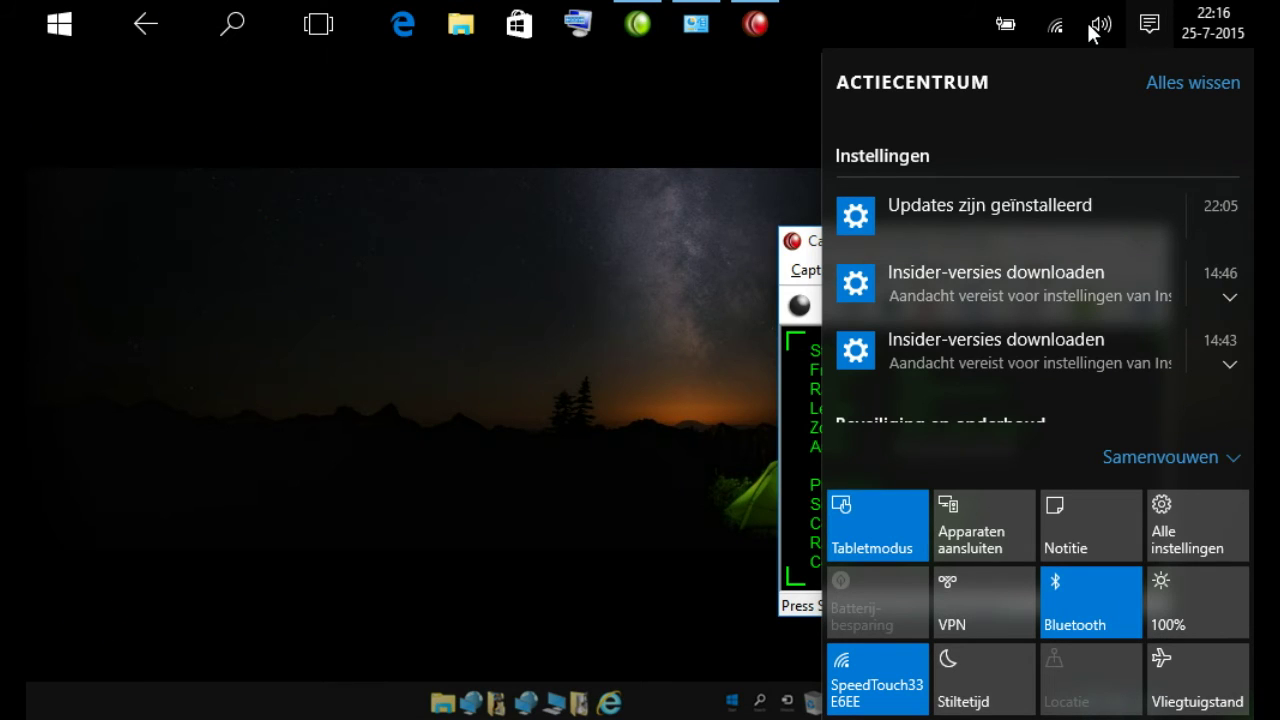
pyautogui.press('Escape')
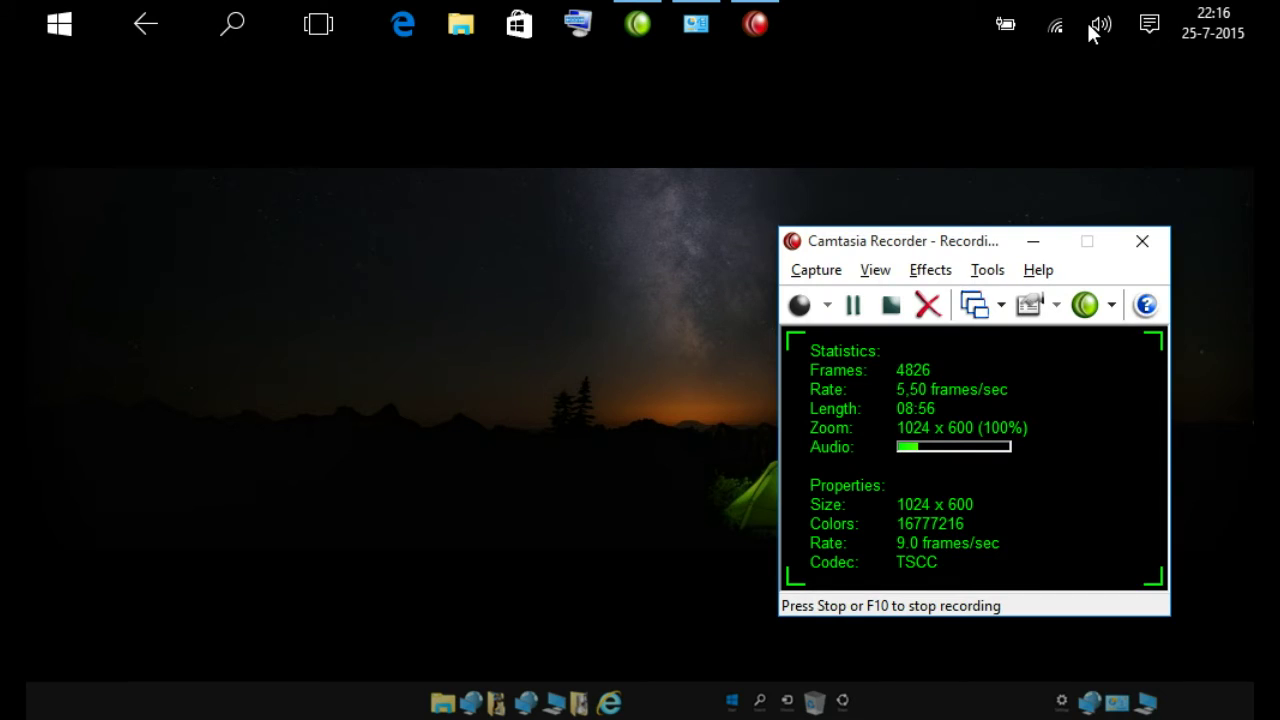
# View the full-screen tablet start screen with its expanded menu and Alle apps list, and open the Windows search pane.
pyautogui.press('super')
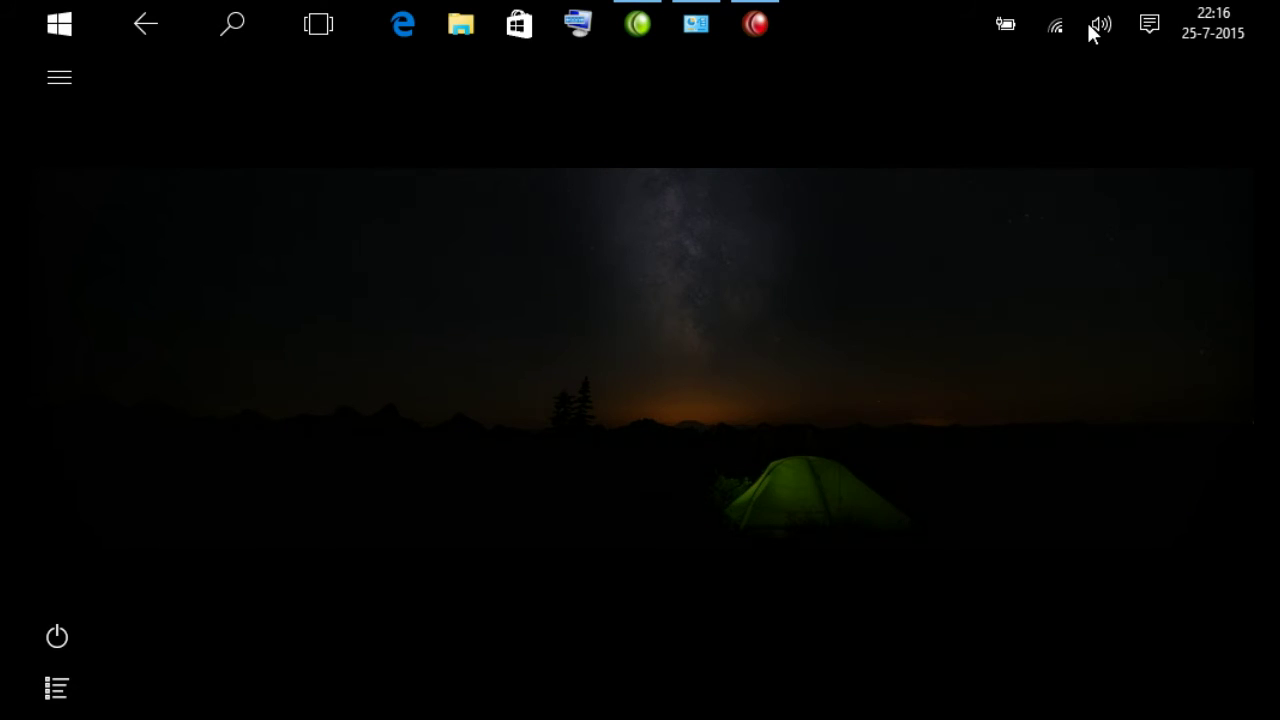
pyautogui.click(59, 77)
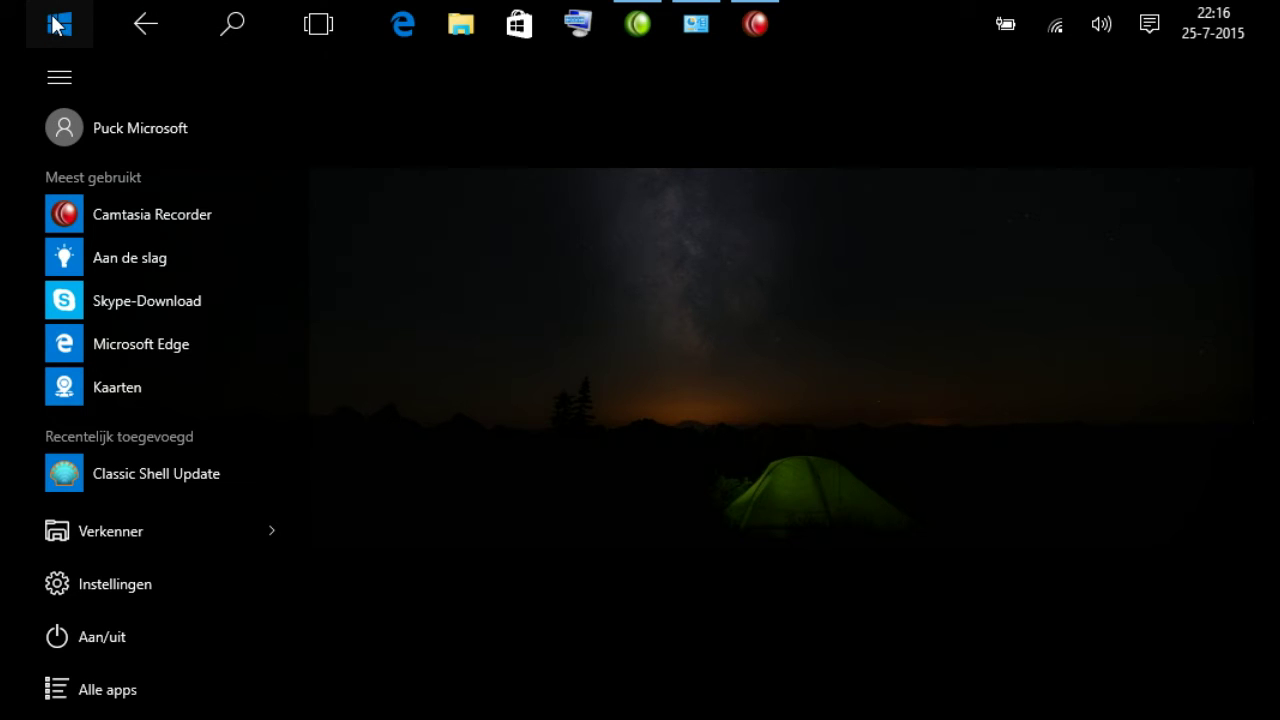
pyautogui.click(107, 689)
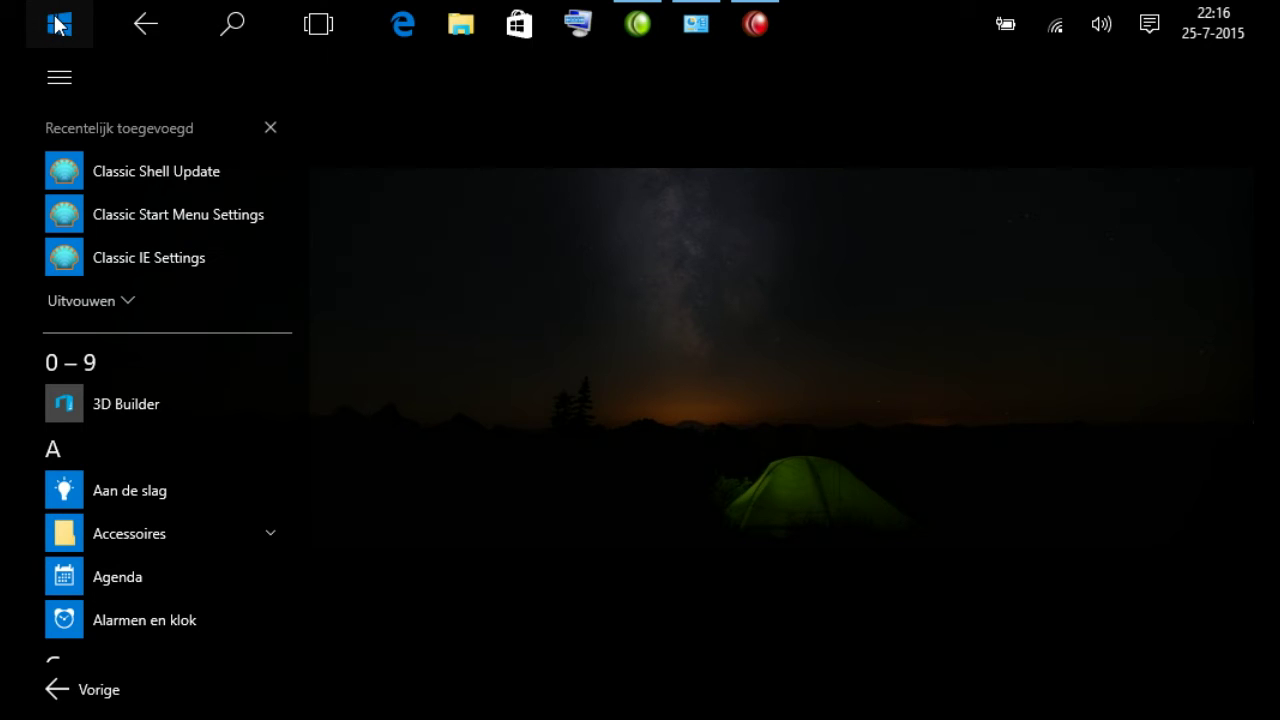
pyautogui.click(249, 27)
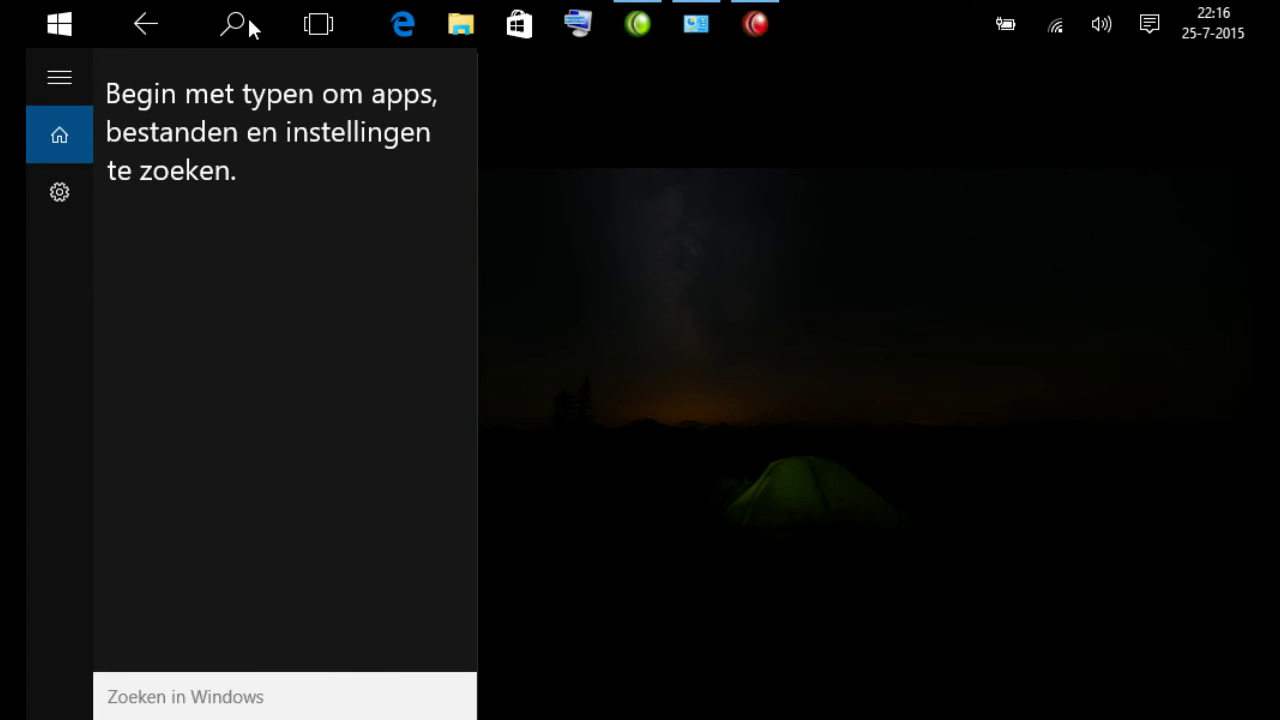
# Turn Tabletmodus off to return to the regular desktop, and briefly show the touch keyboard there.
pyautogui.click(1167, 19)
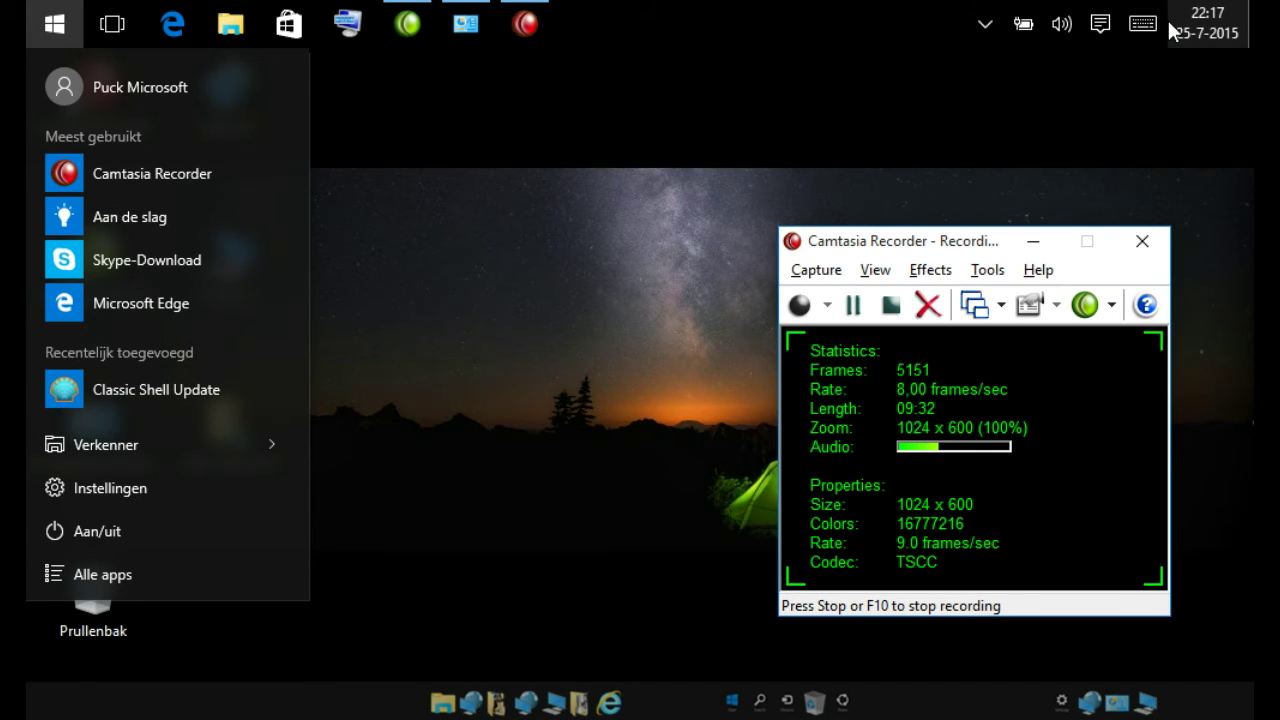
pyautogui.click(58, 30)
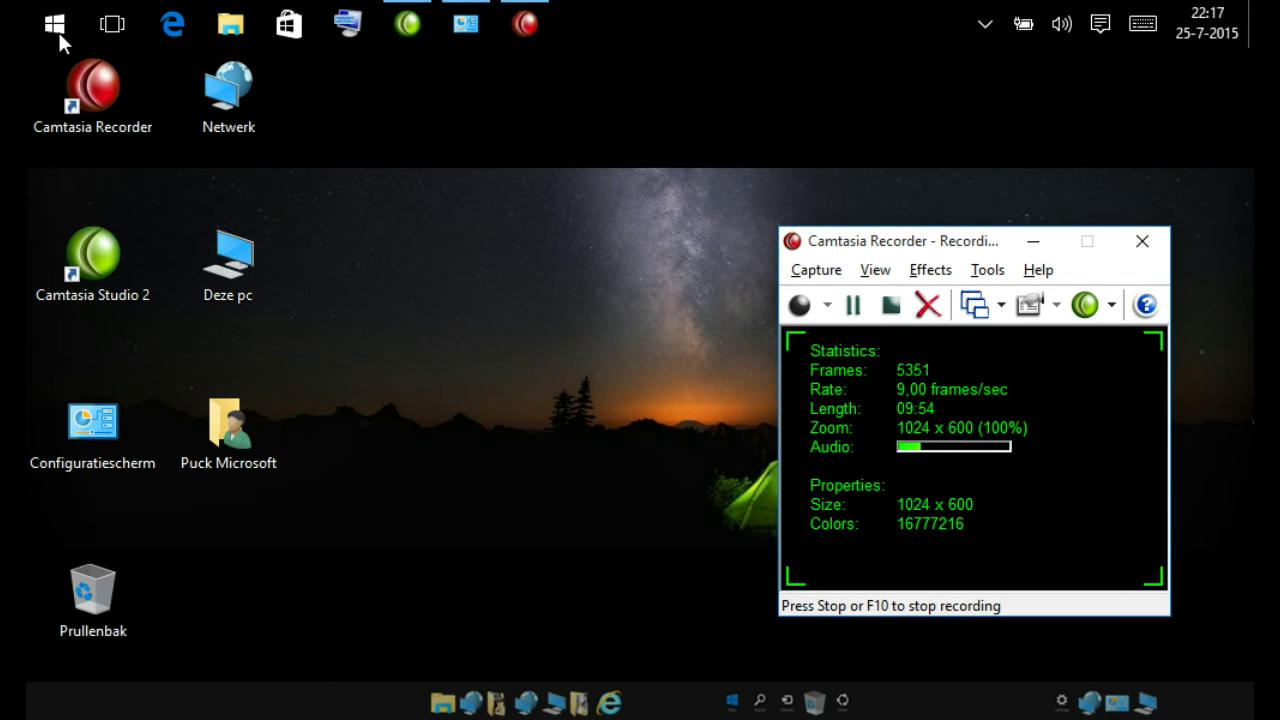
pyautogui.click(1142, 24)
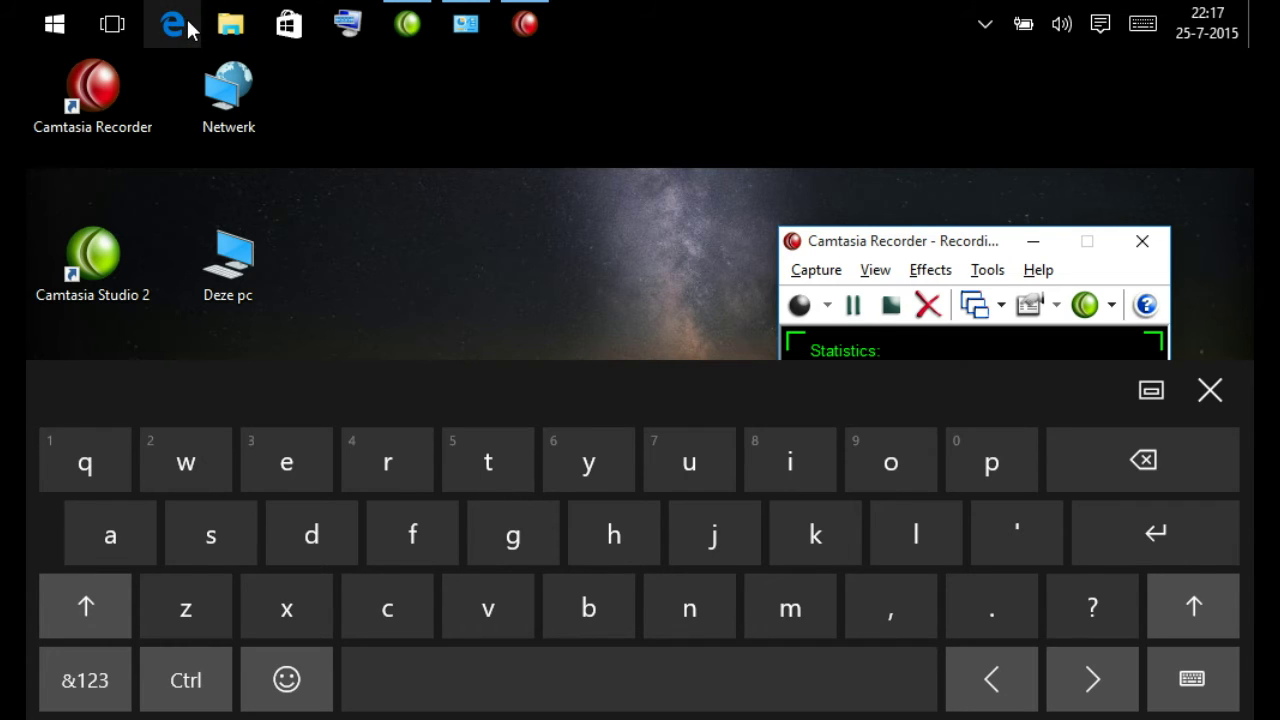
pyautogui.click(1210, 390)
# Open and close Microsoft Edge to view its start page, and show and hide the touch keyboard on the desktop.
pyautogui.click(172, 24)
pyautogui.click(645, 62)
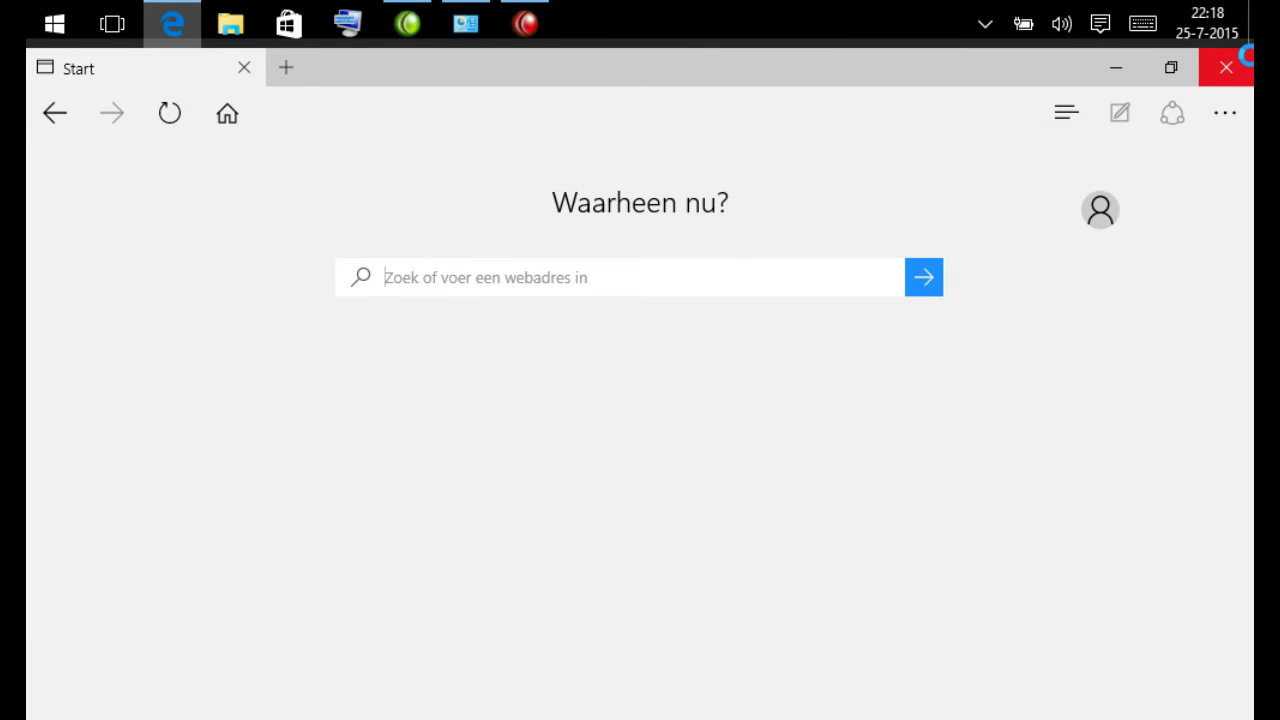
pyautogui.click(1245, 57)
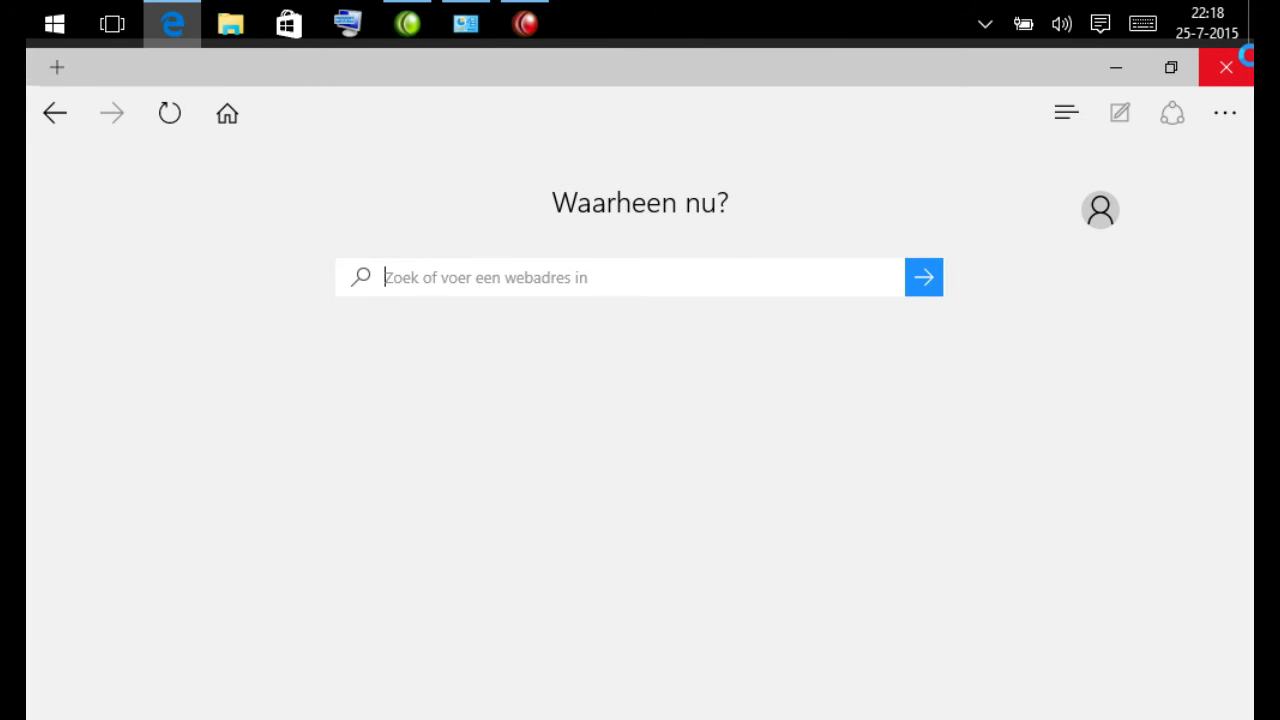
pyautogui.click(1150, 27)
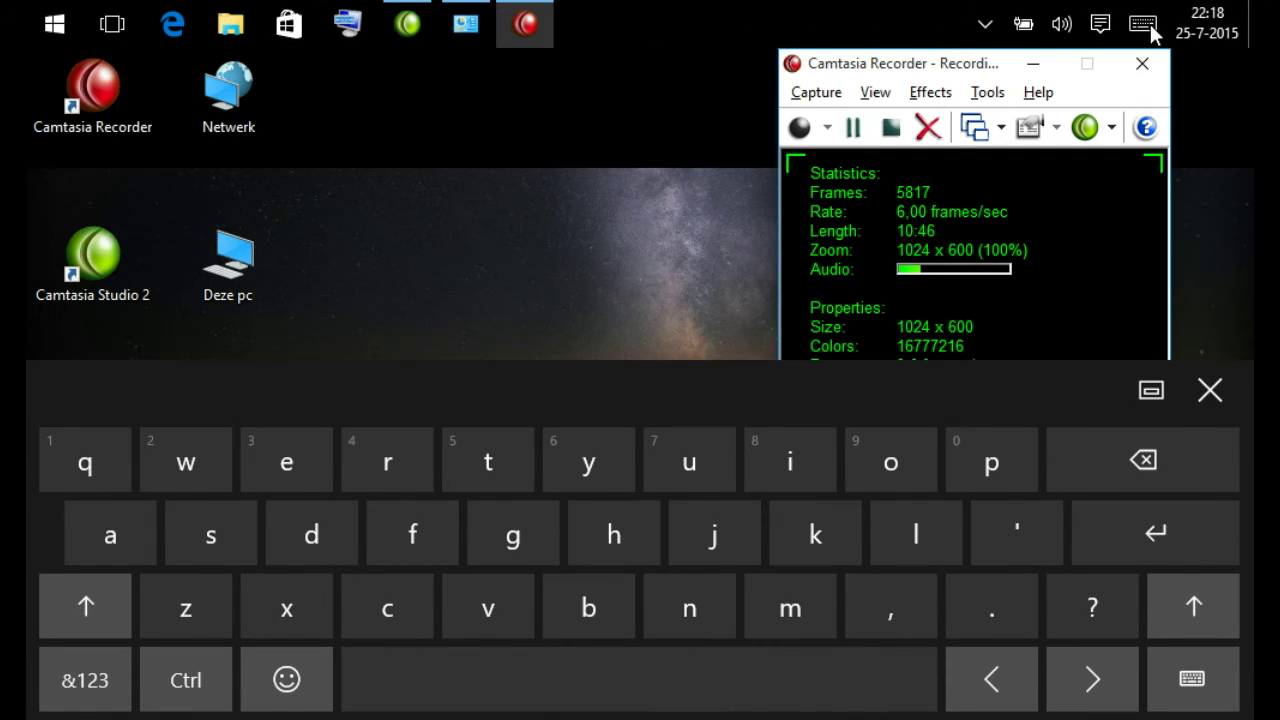
pyautogui.click(1150, 27)
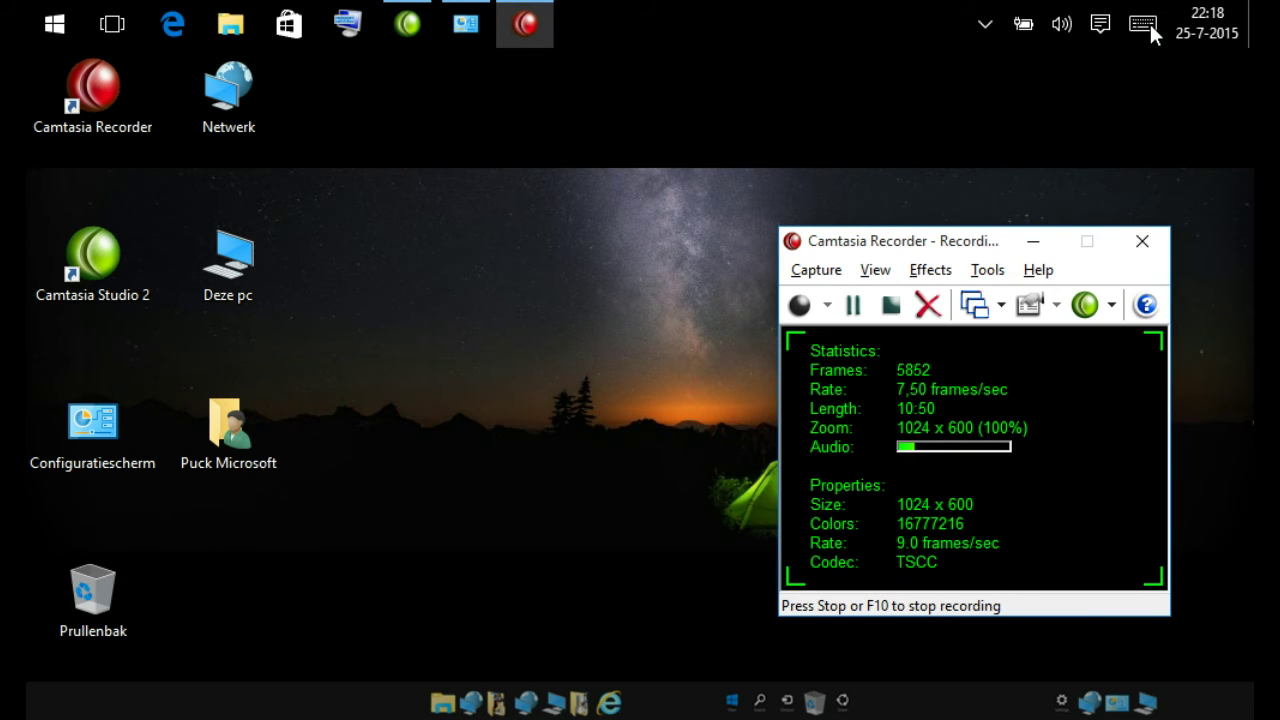
# Open Internet Explorer, decline the Classic Explorer Bar add-on, and maximize the browser window.
pyautogui.click(609, 705)
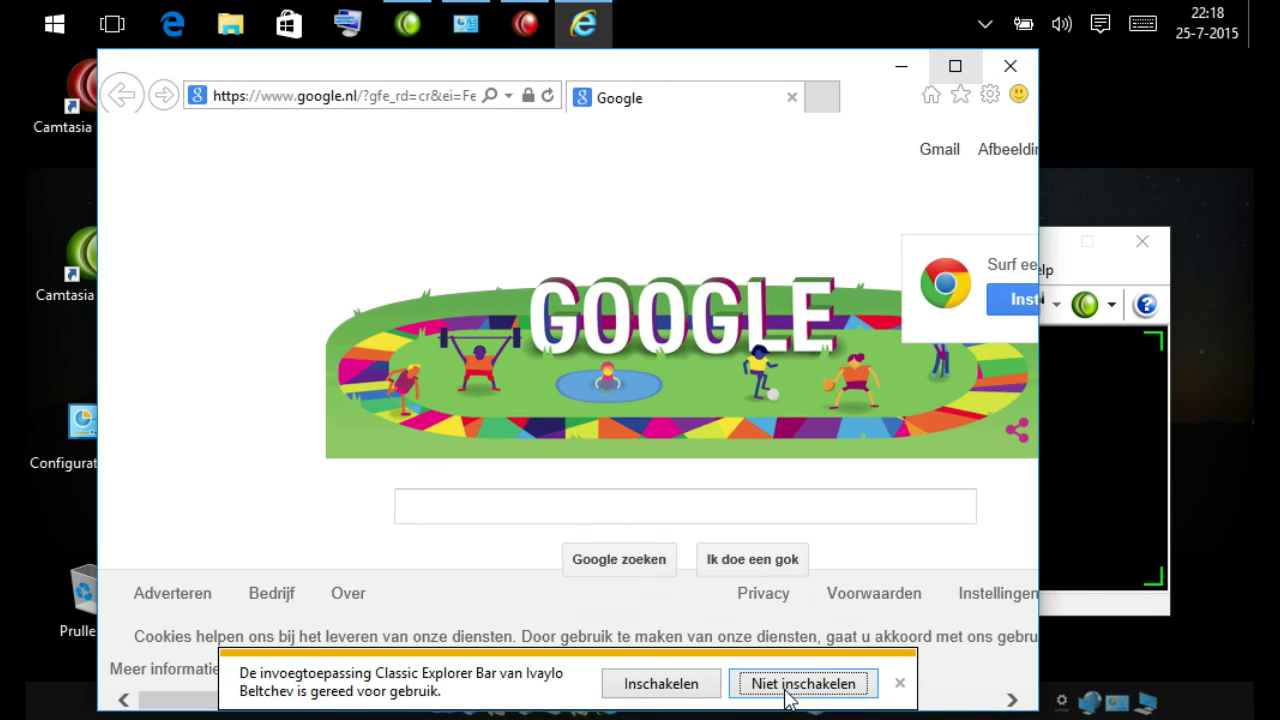
pyautogui.click(774, 685)
pyautogui.click(958, 70)
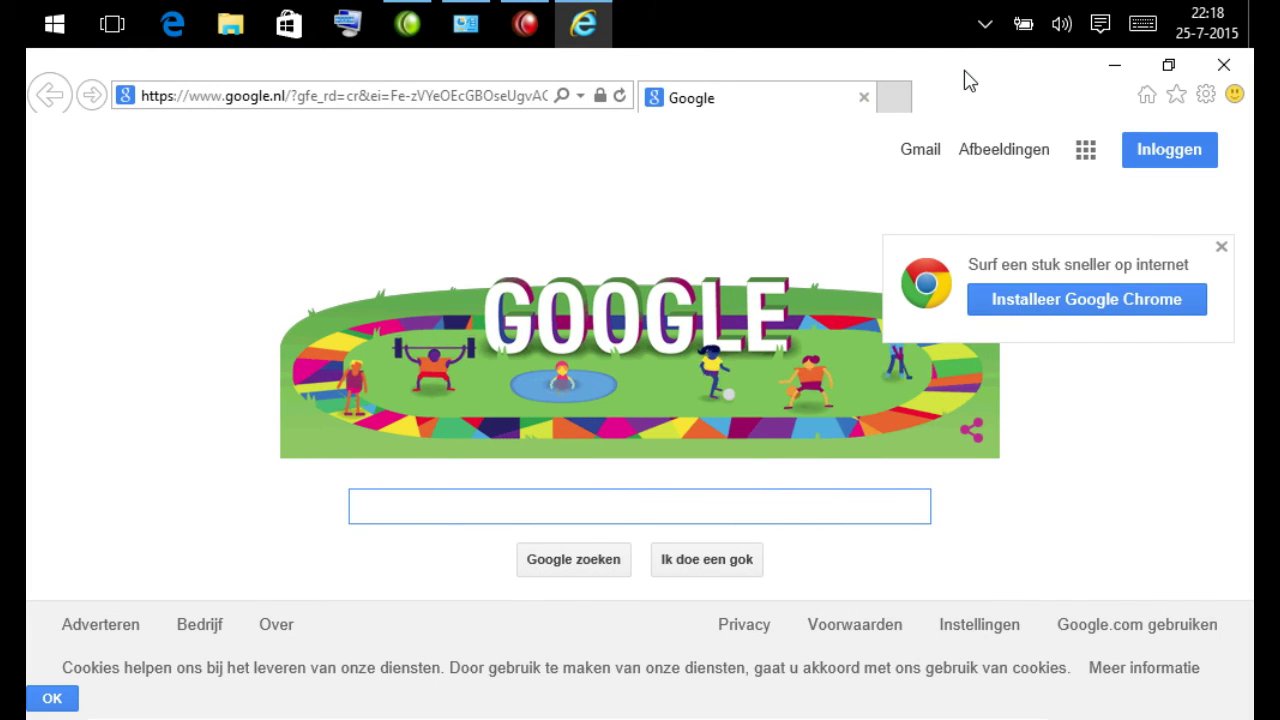
# View the Google results for Special Olympics 2015, return to the Google homepage, and close Internet Explorer.
pyautogui.click(1143, 24)
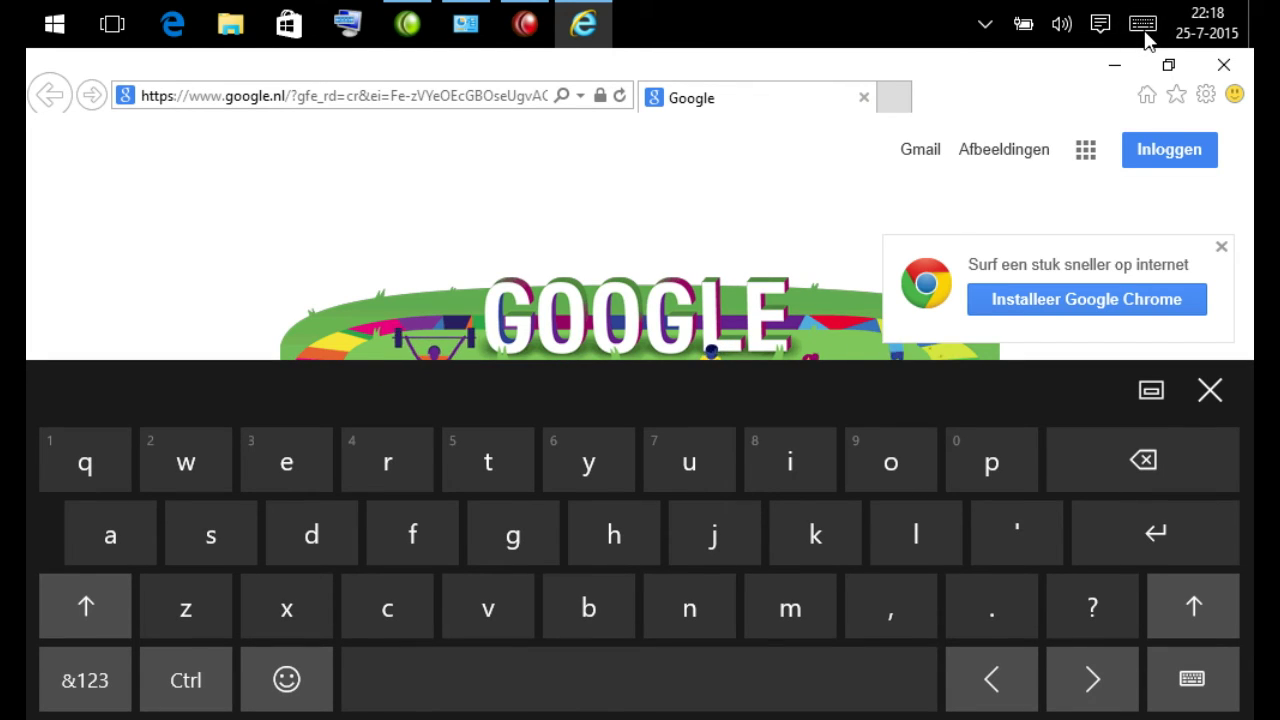
pyautogui.click(1210, 390)
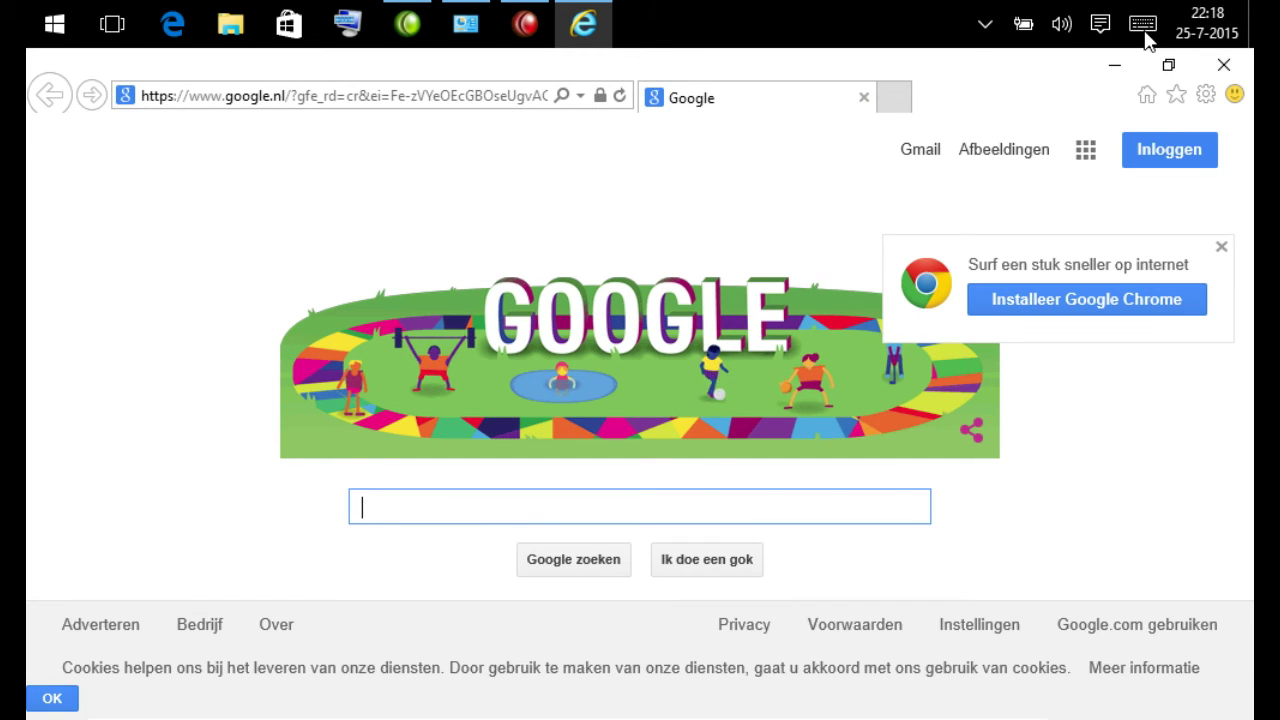
pyautogui.hotkey('ctrl', '+')
pyautogui.hotkey('ctrl', '-')
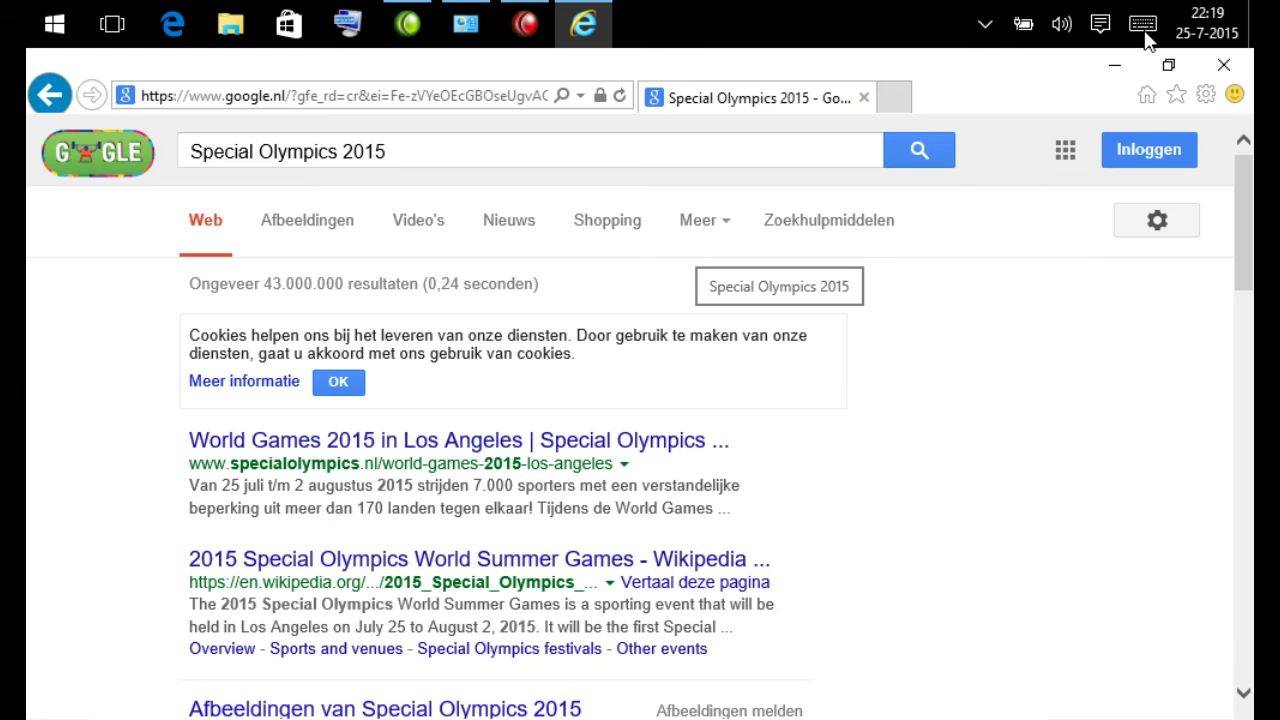
pyautogui.click(42, 95)
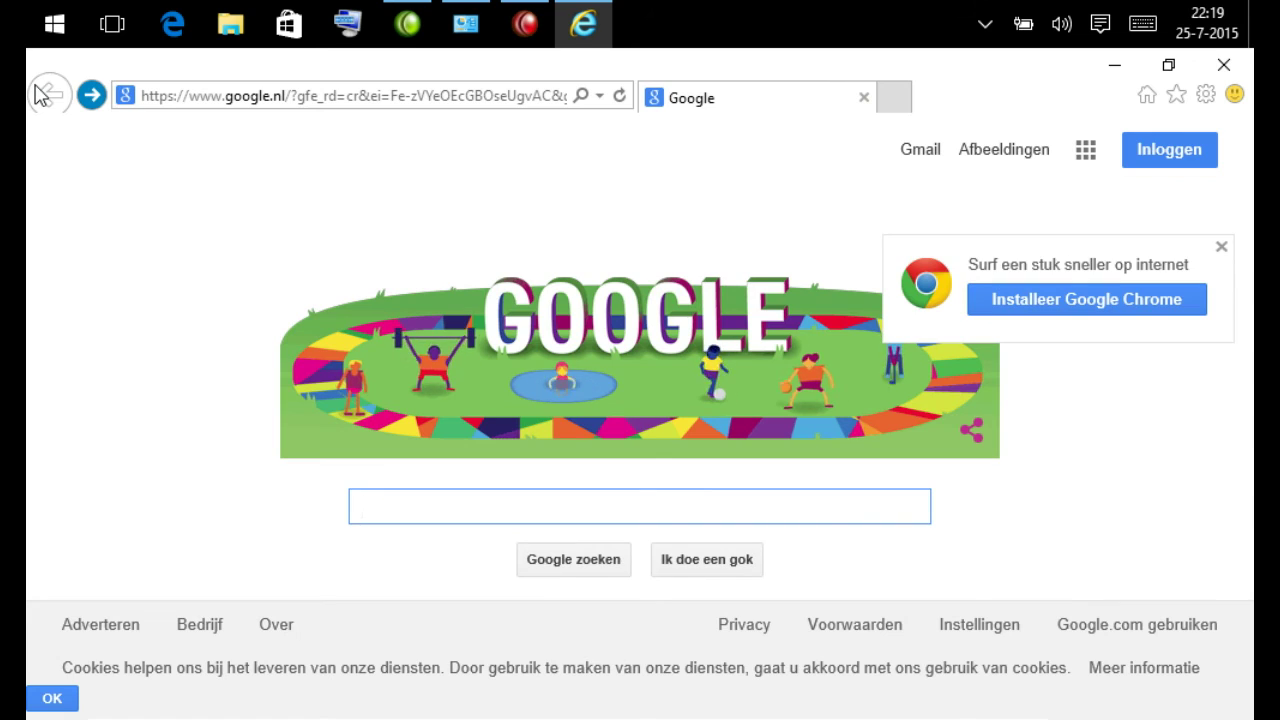
pyautogui.click(1224, 65)
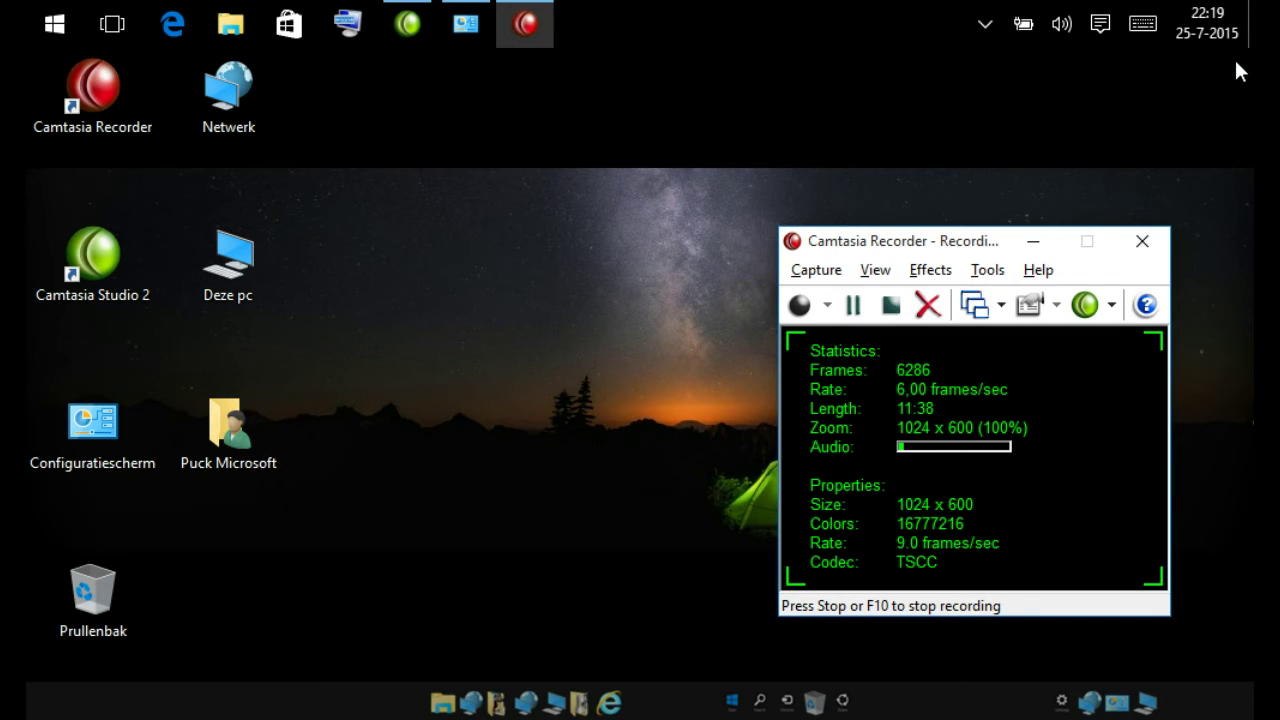
# Open Microsoft Edge, bring up the touch keyboard, and search from the start page for channel48.
pyautogui.click(160, 28)
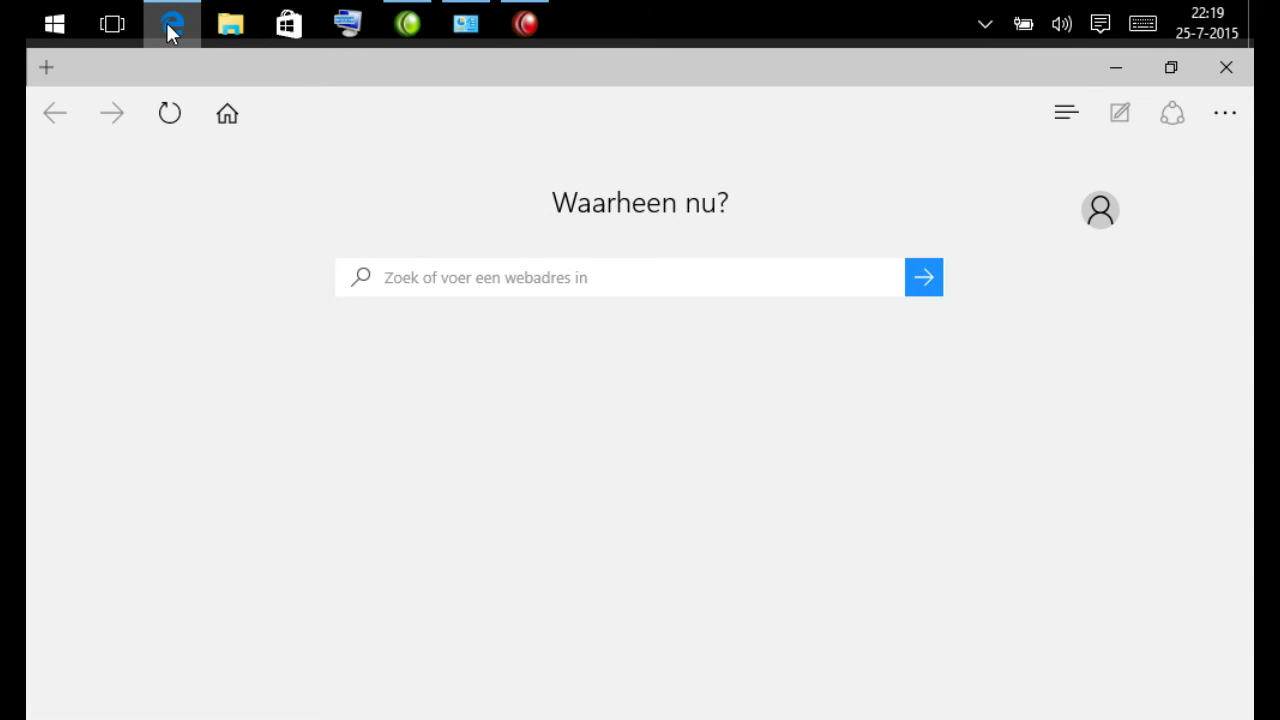
pyautogui.click(1145, 25)
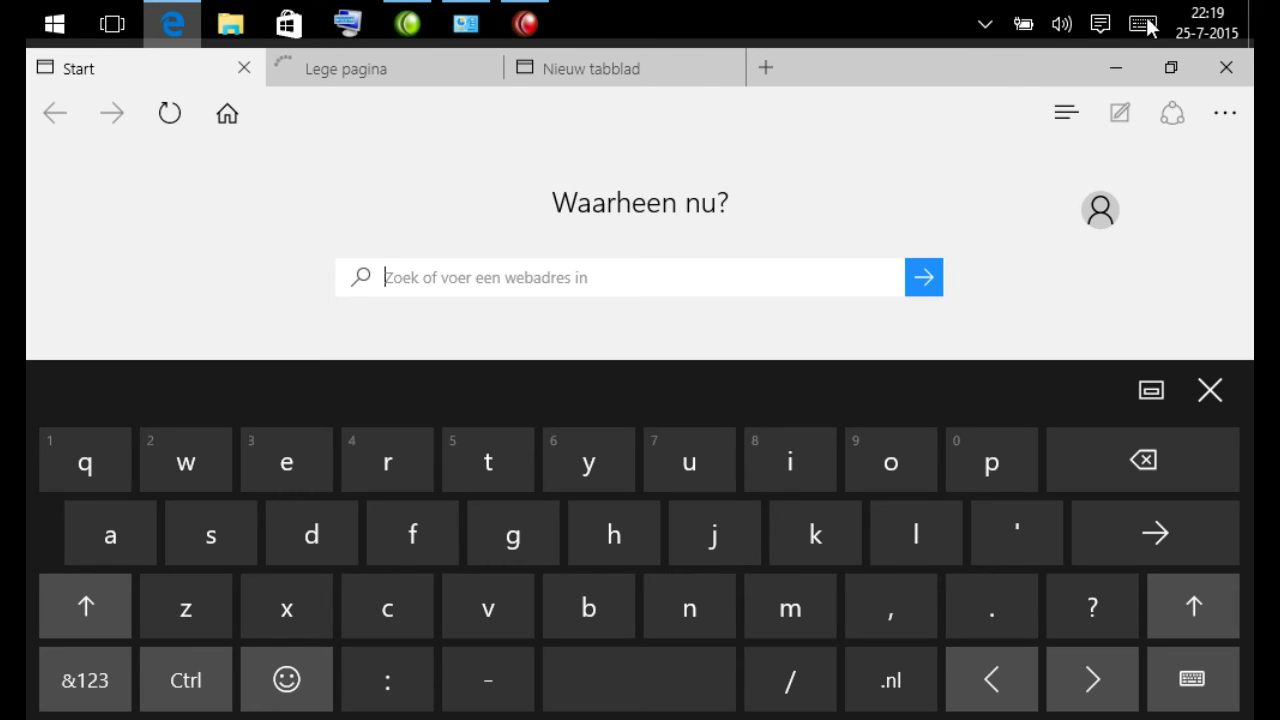
pyautogui.write('cha')
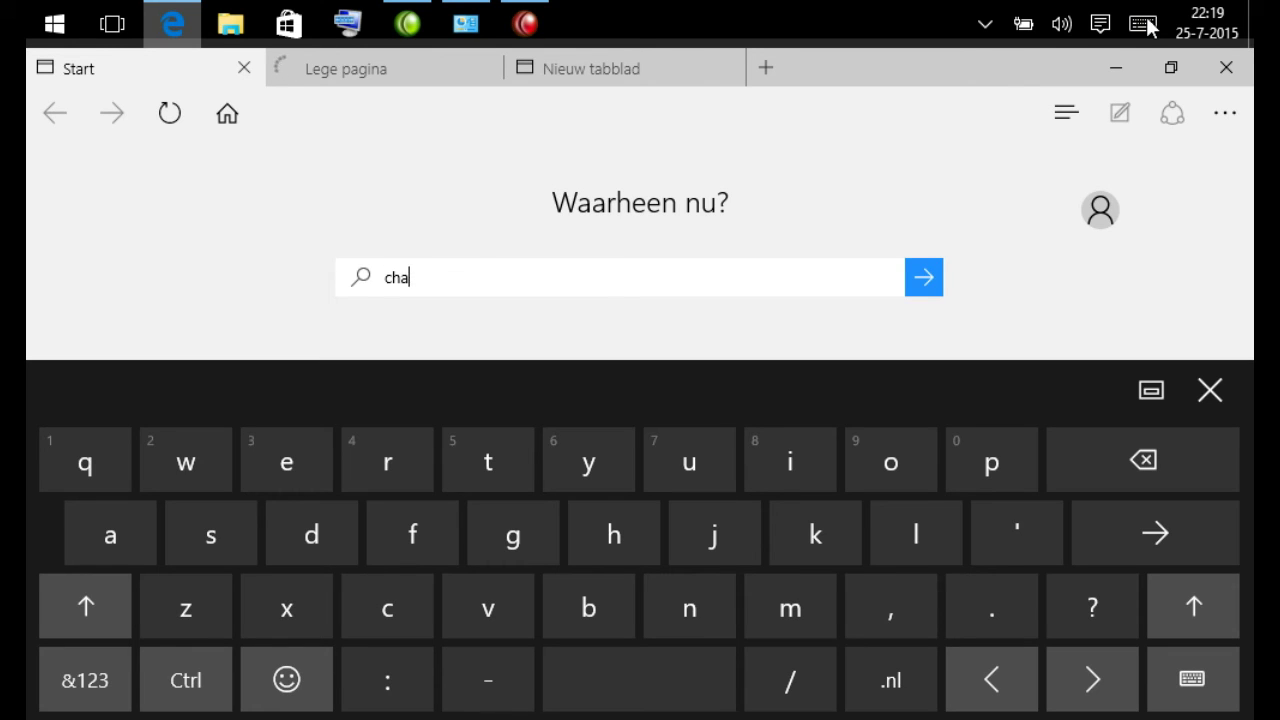
pyautogui.write('nnel')
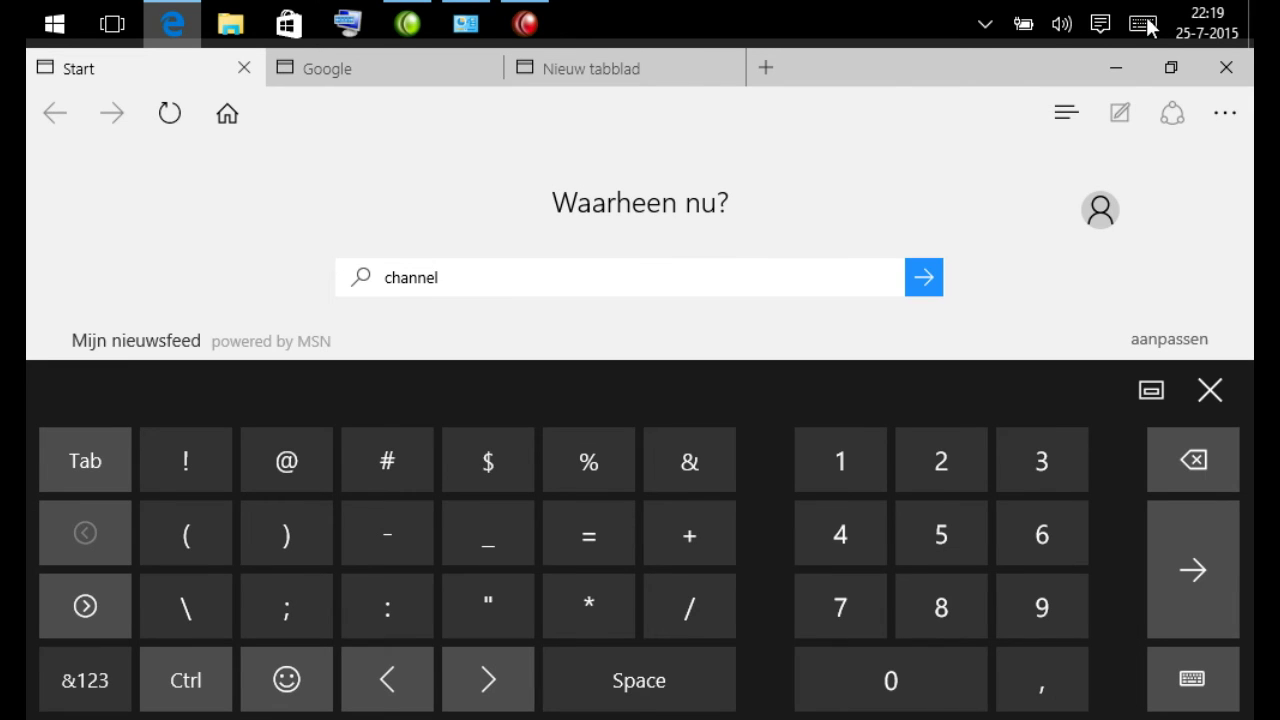
pyautogui.write('48')
pyautogui.press('Return')
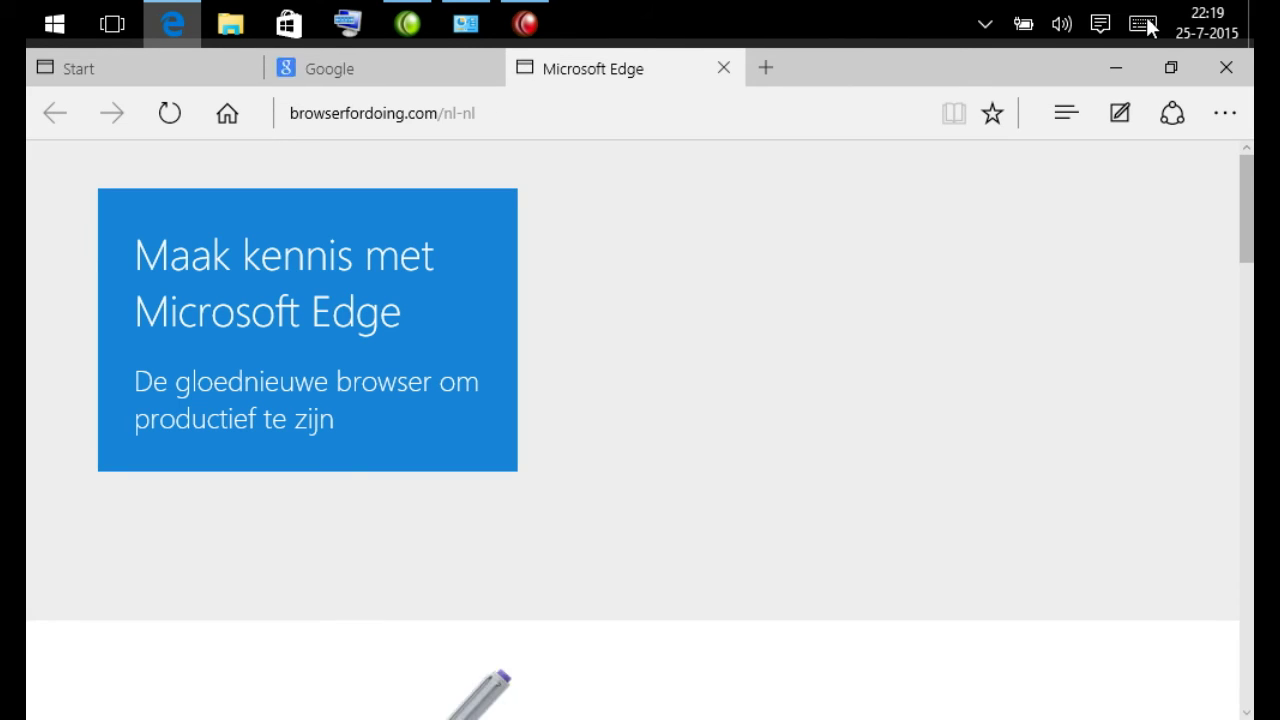
# Close the Microsoft Edge introduction tab, and close the browser with all its remaining tabs.
pyautogui.hotkey('ctrl', 'w')
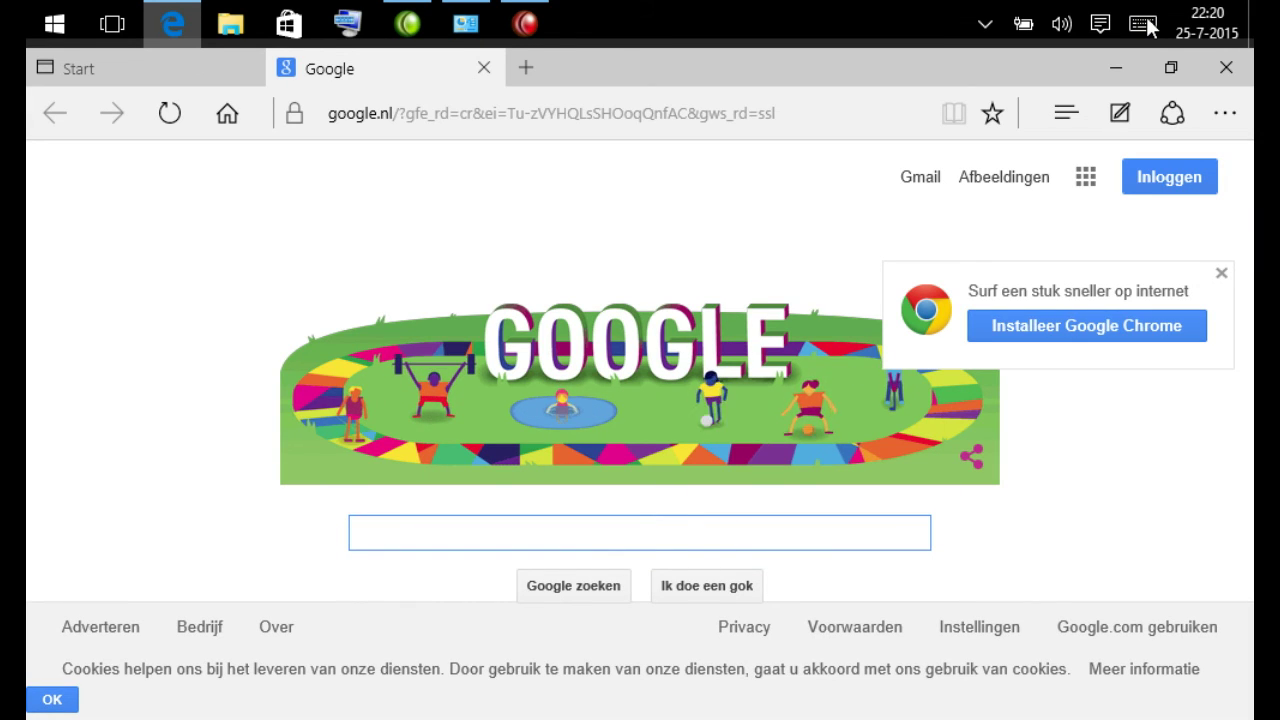
pyautogui.click(1222, 70)
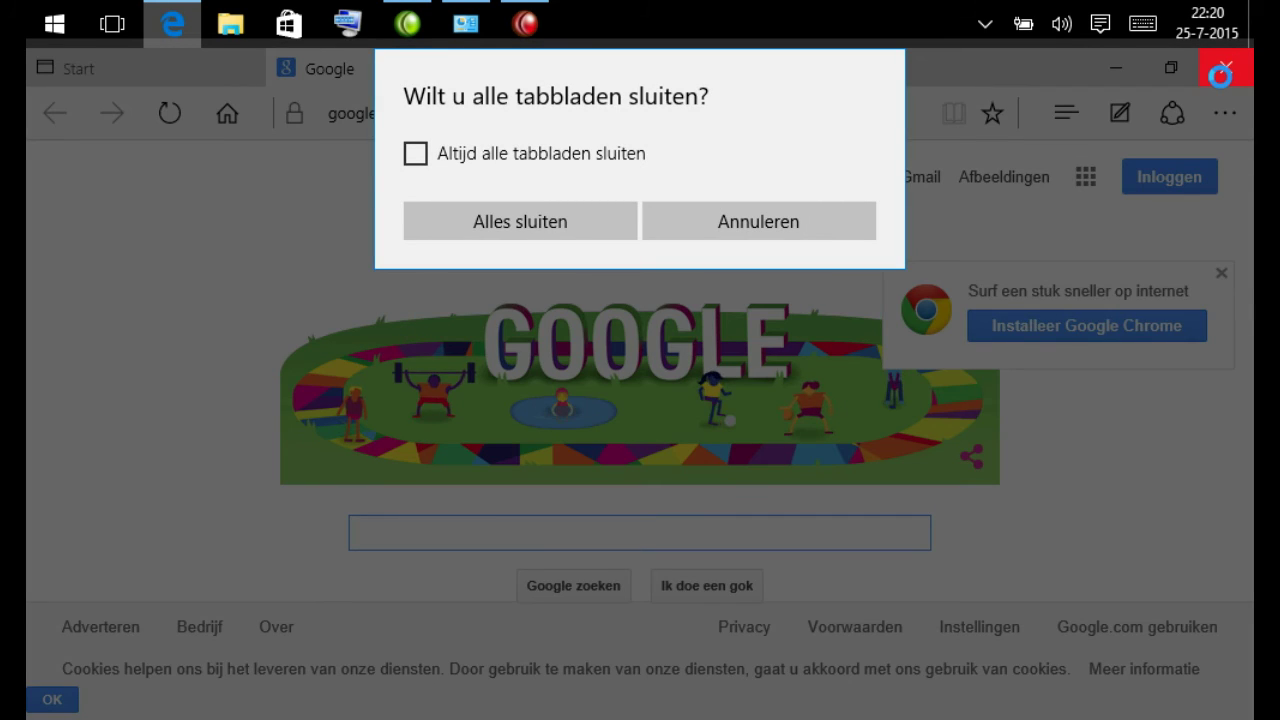
pyautogui.press('Return')
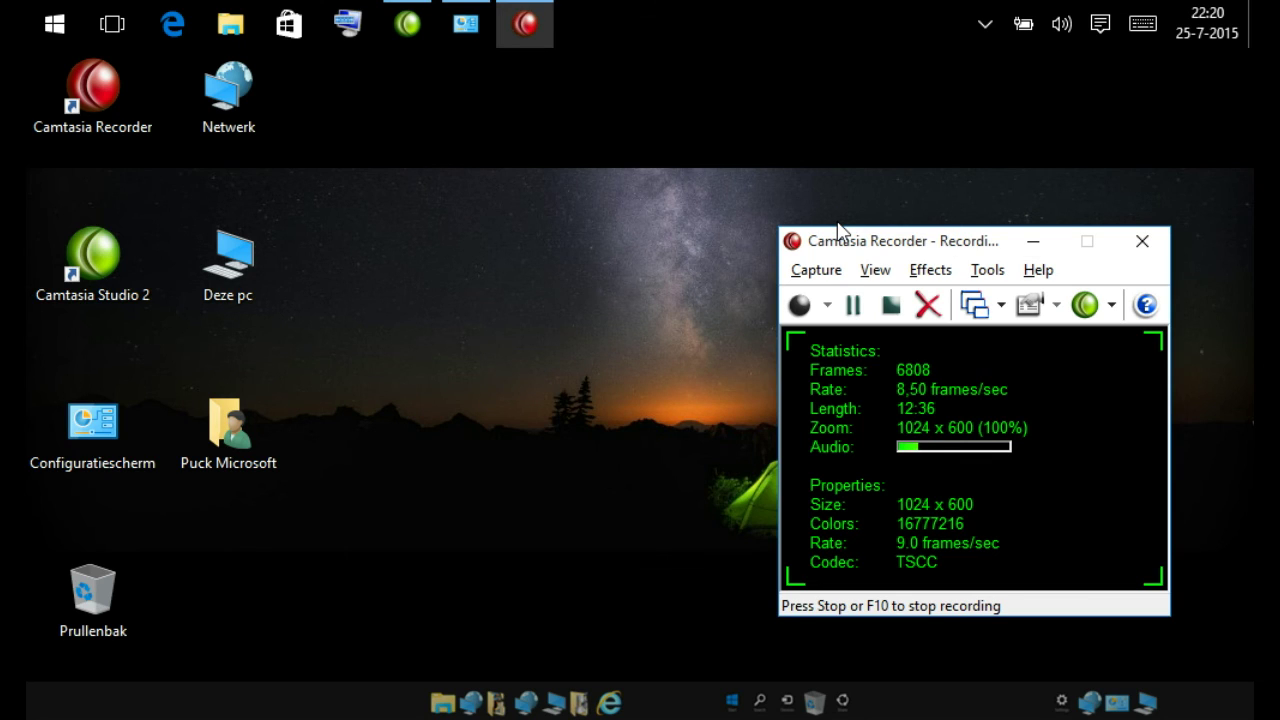
pyautogui.rightClick(959, 240)
pyautogui.click(923, 133)
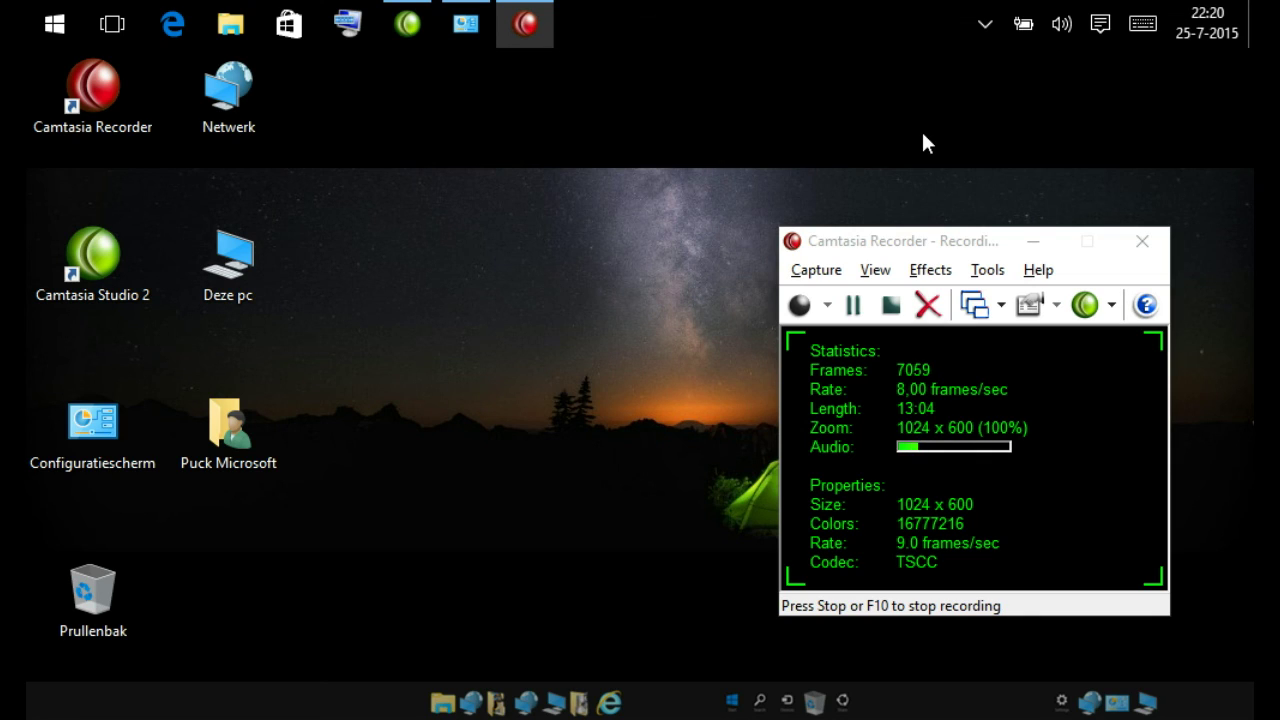
# Open the Lokale schijf (C:) drive from Deze pc and maximize the Explorer window.
pyautogui.doubleClick(260, 267)
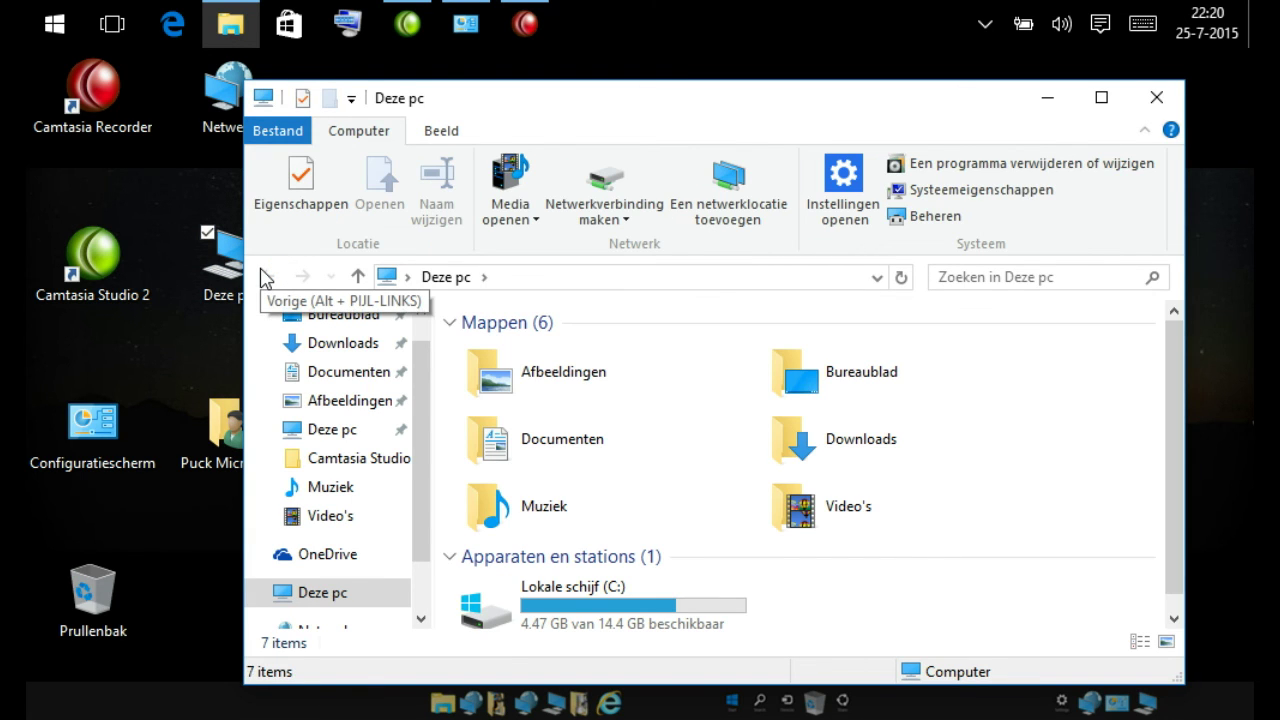
pyautogui.click(602, 601)
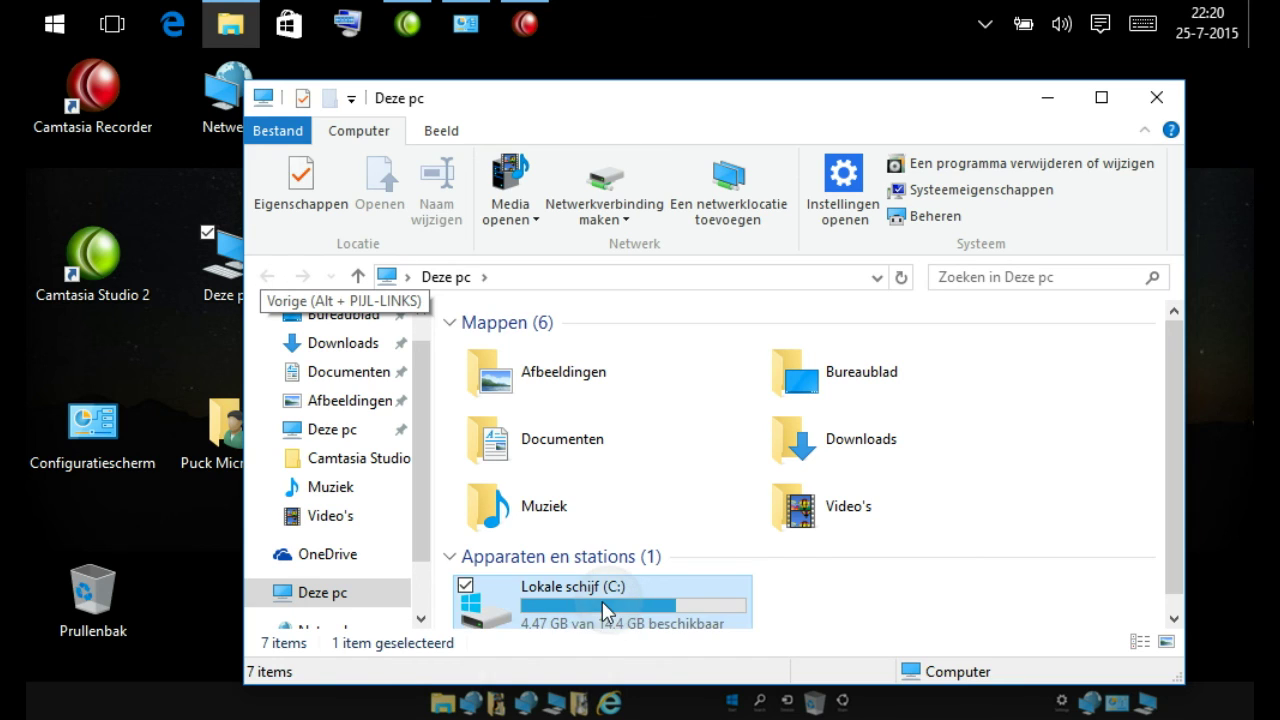
pyautogui.doubleClick(609, 601)
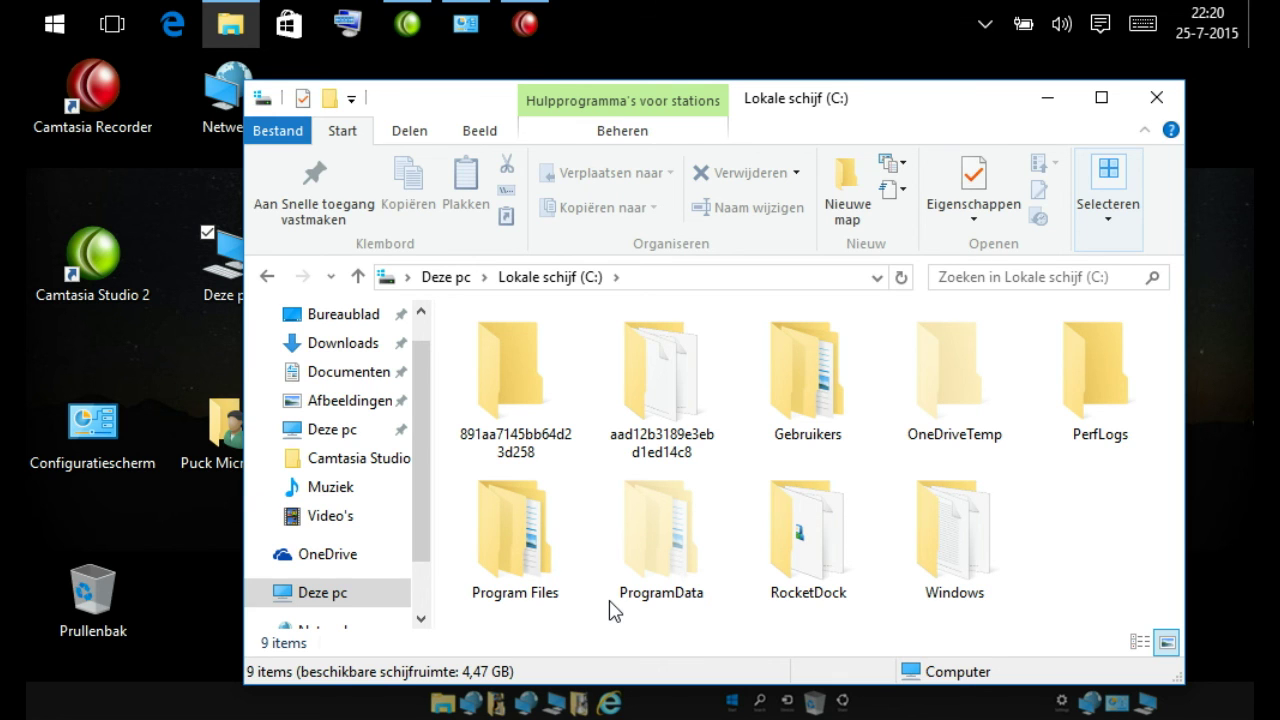
pyautogui.click(1101, 97)
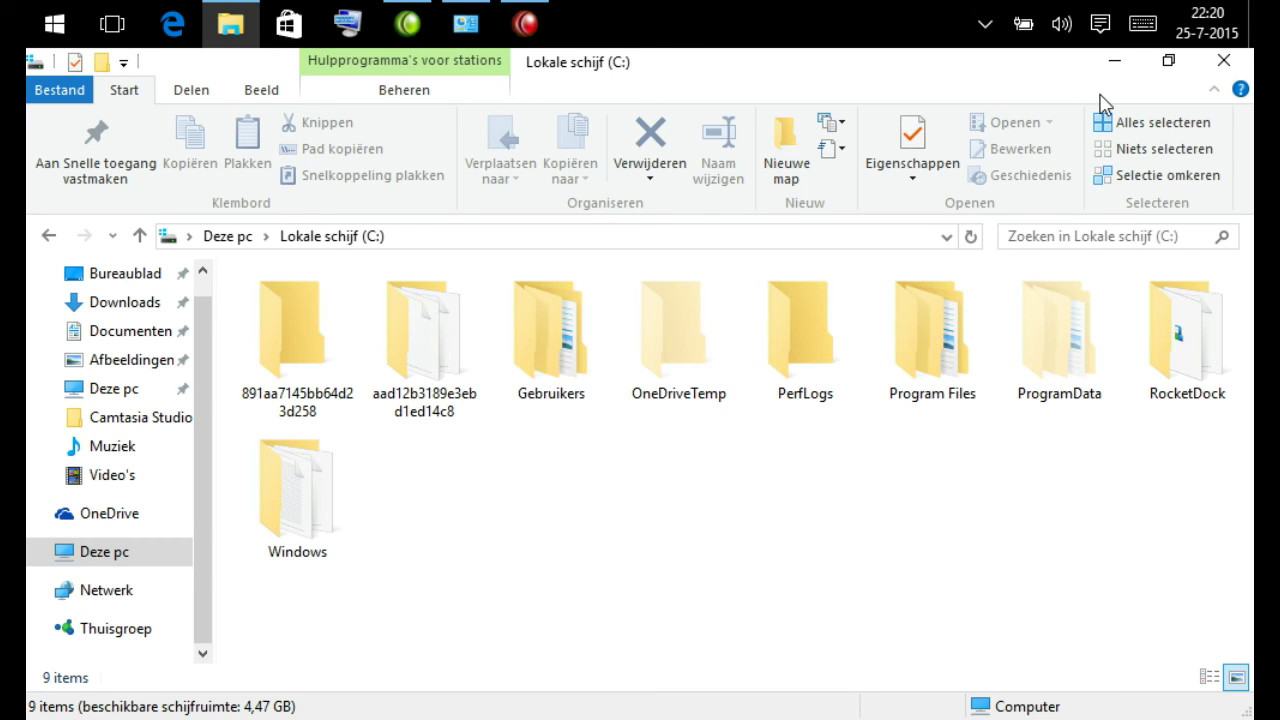
# Browse through the Gebruikers folder and the Tab10 user folder into AppData.
pyautogui.click(566, 354)
pyautogui.doubleClick(549, 360)
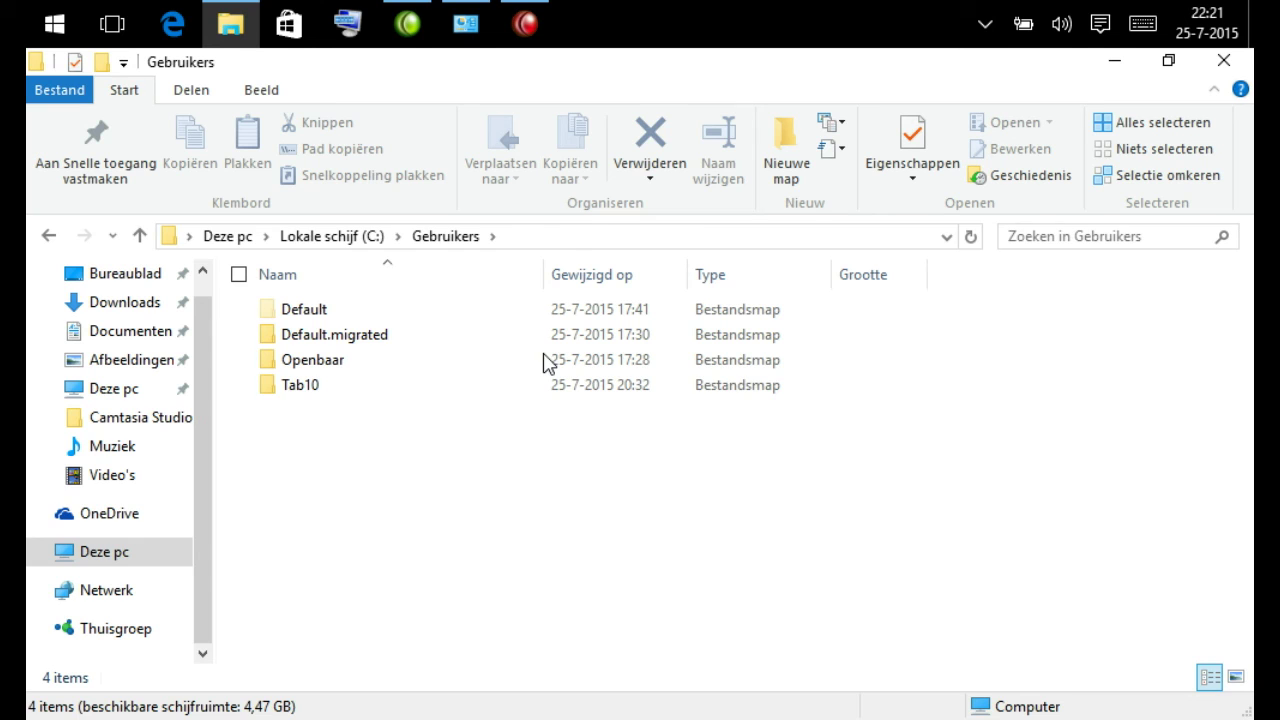
pyautogui.click(340, 394)
pyautogui.doubleClick(340, 394)
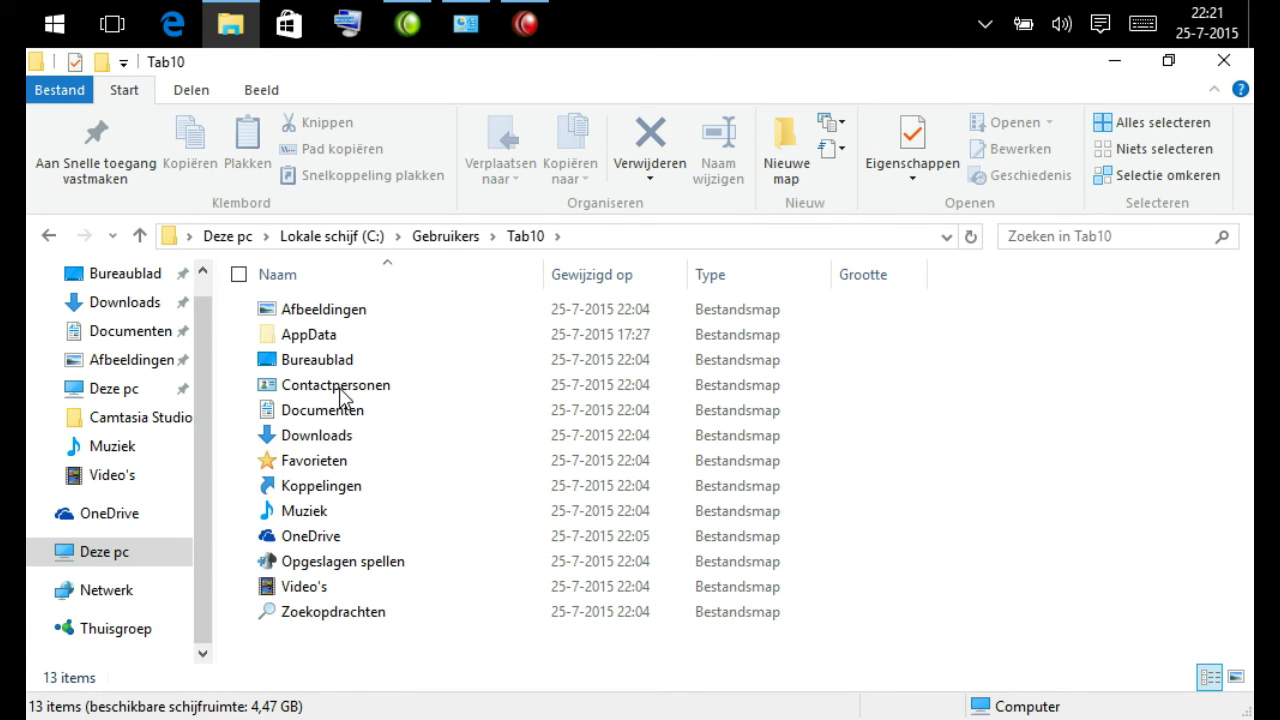
pyautogui.click(357, 334)
pyautogui.doubleClick(357, 334)
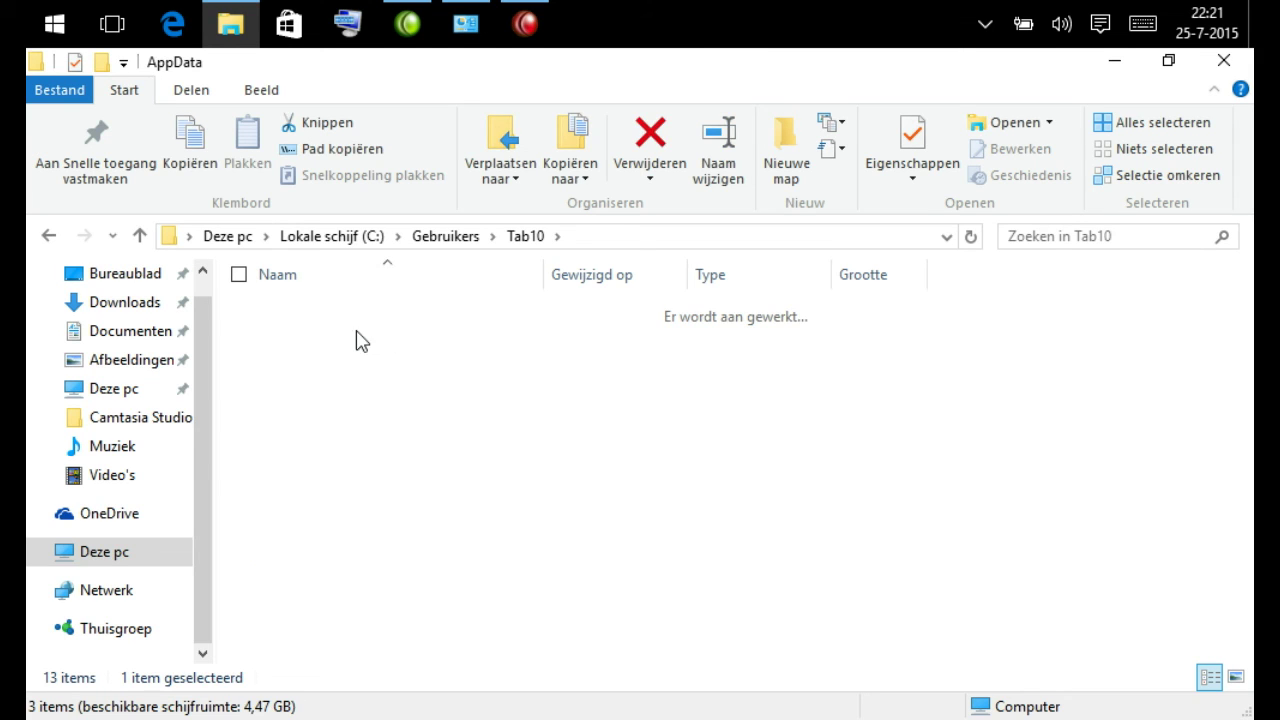
# View the Temp folder inside AppData's Local folder, and close the Explorer window.
pyautogui.click(391, 336)
pyautogui.click(445, 307)
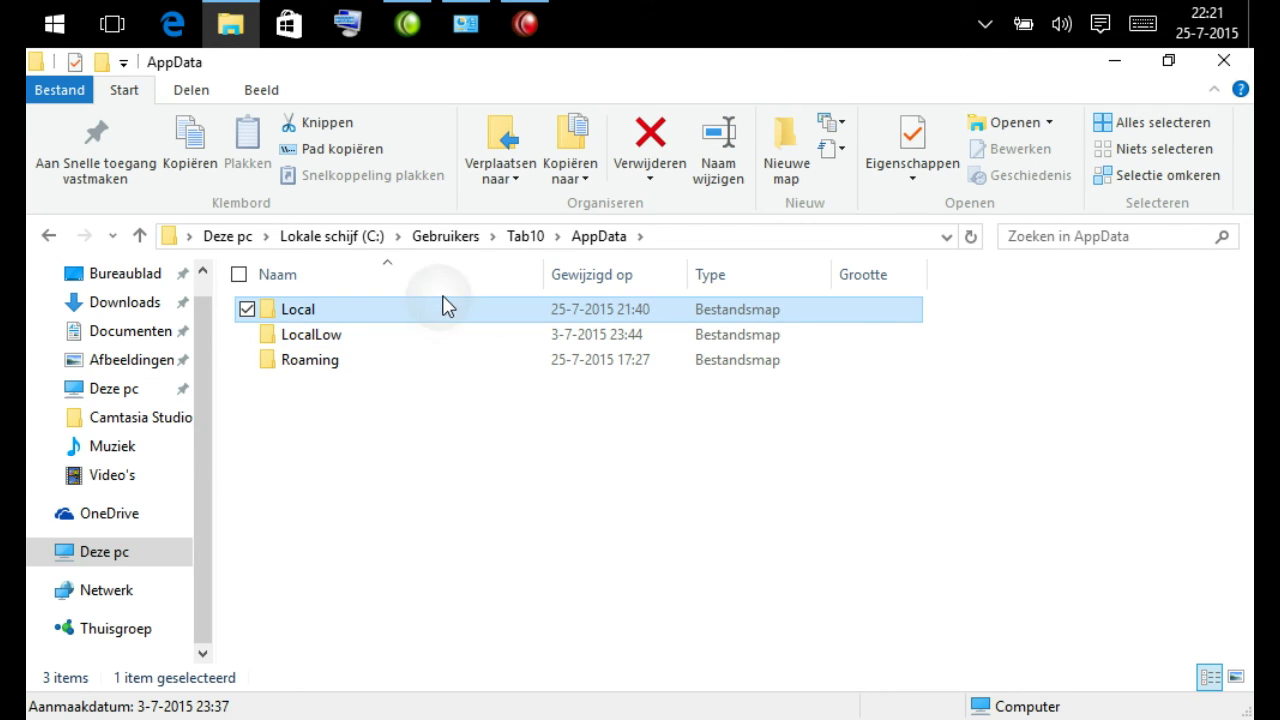
pyautogui.doubleClick(434, 306)
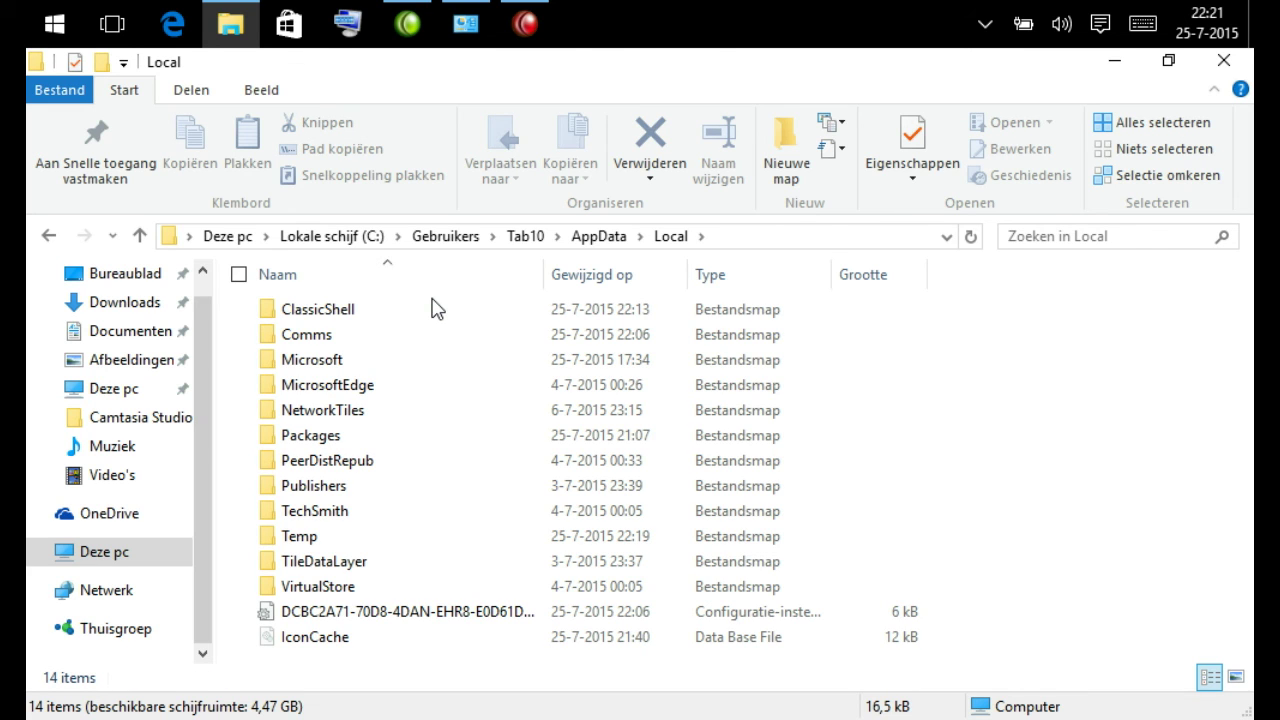
pyautogui.doubleClick(325, 540)
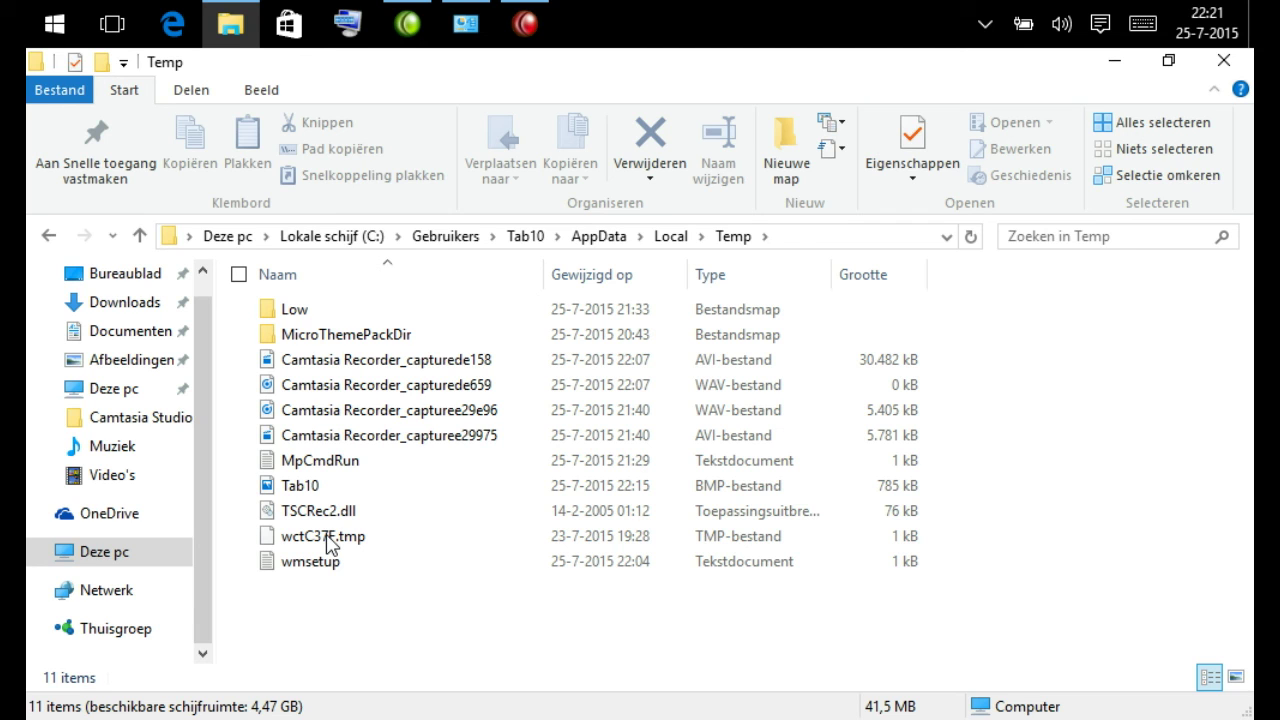
pyautogui.click(1234, 66)
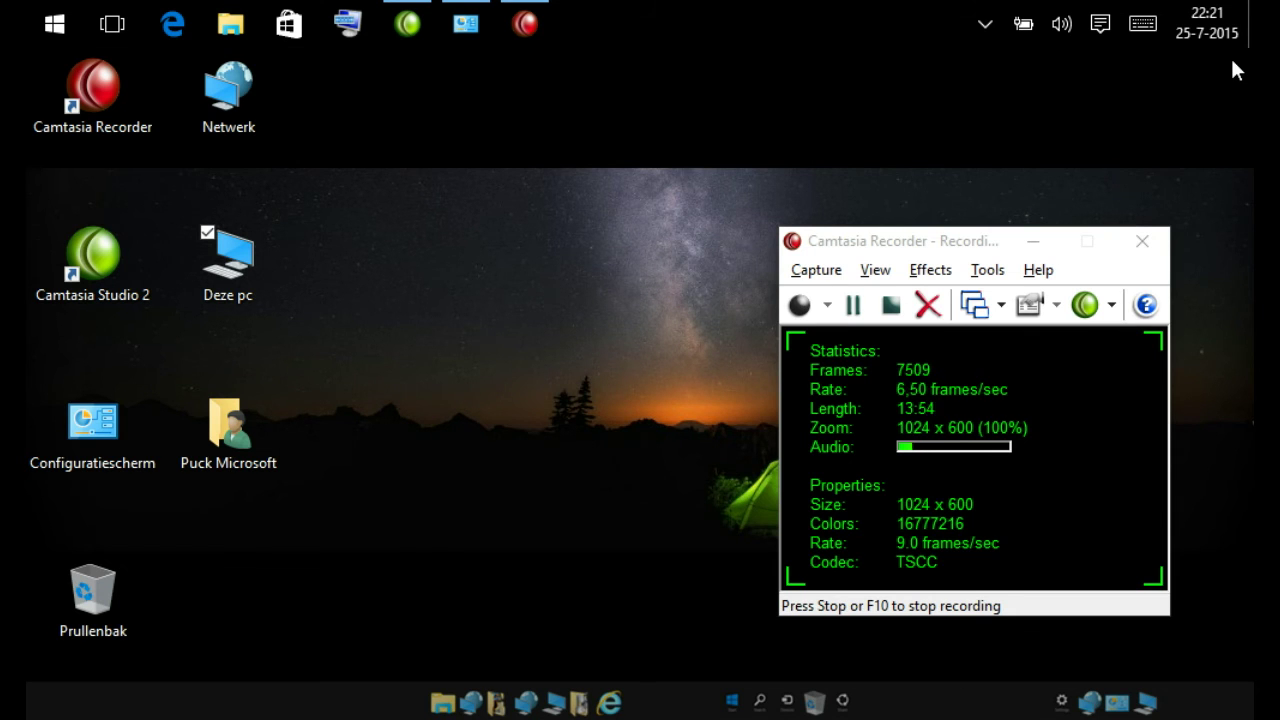